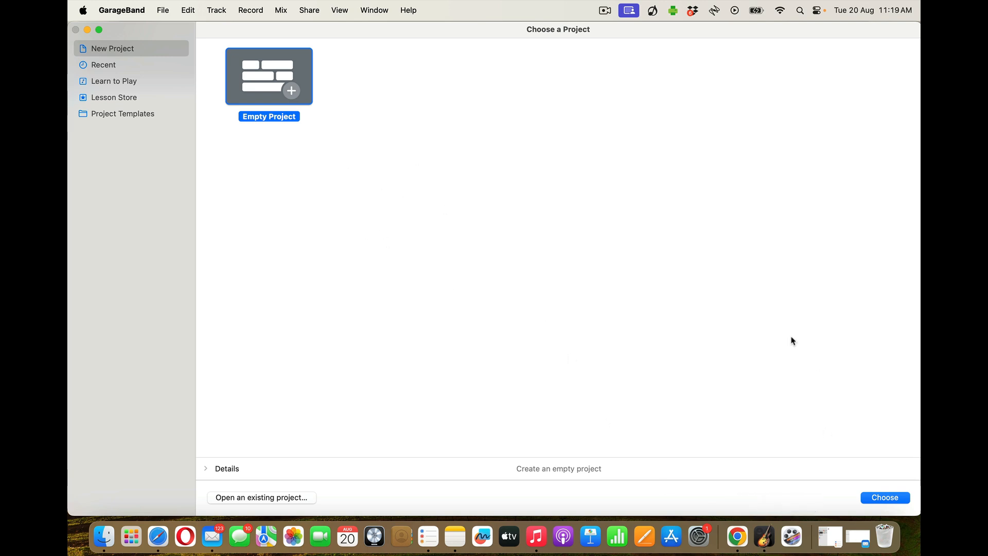
Launch GarageBand from Spotlight search and glance at the File menu without choosing anything
click(798, 11)
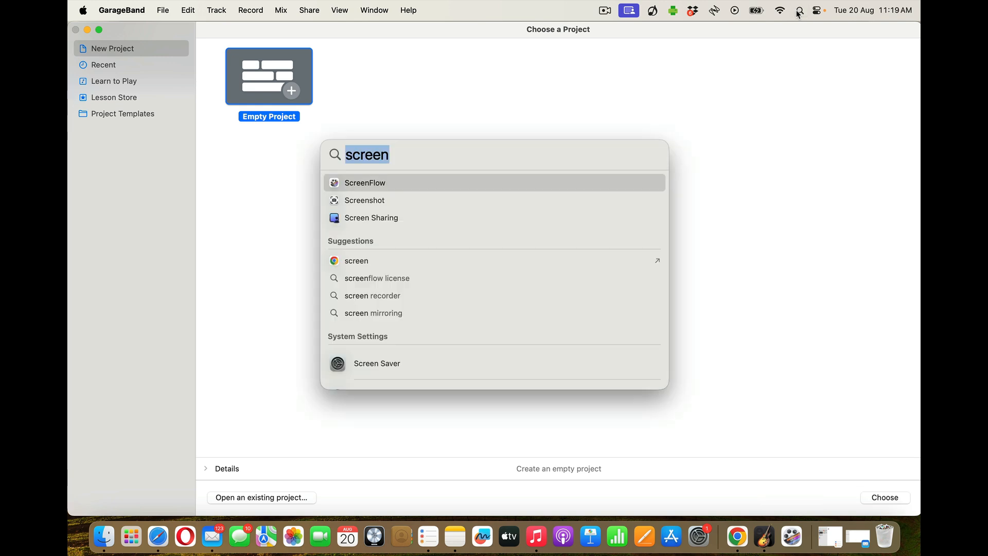
text(garageBand)
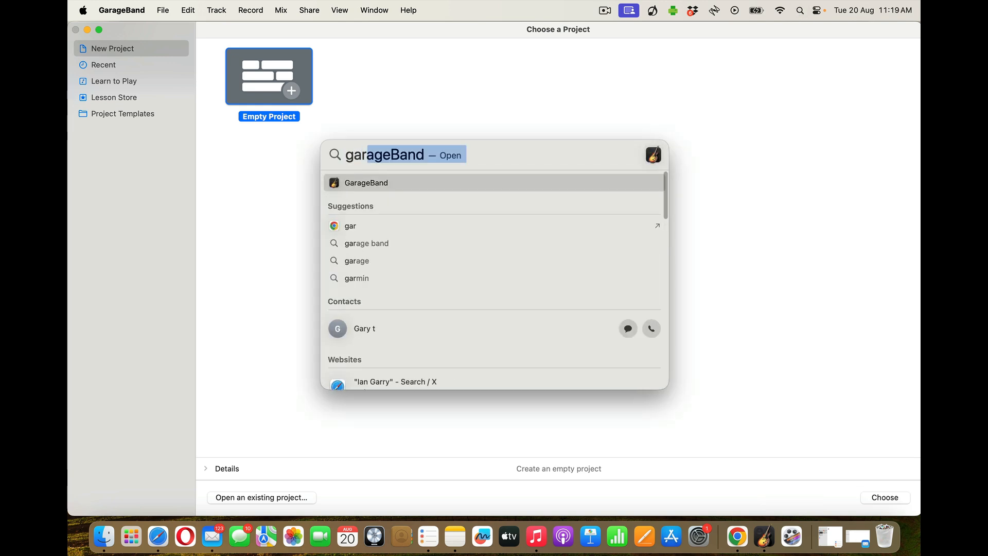
key(Return)
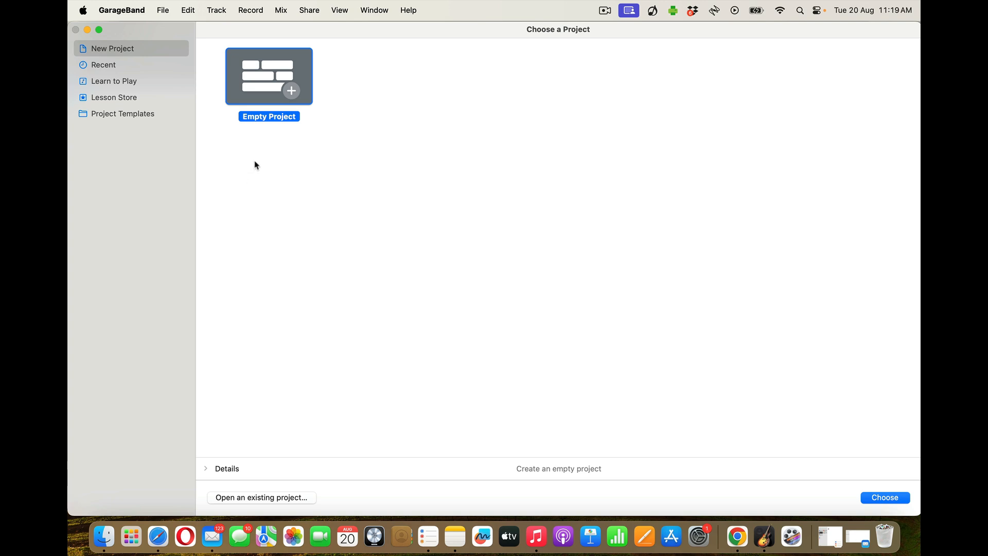
click(165, 12)
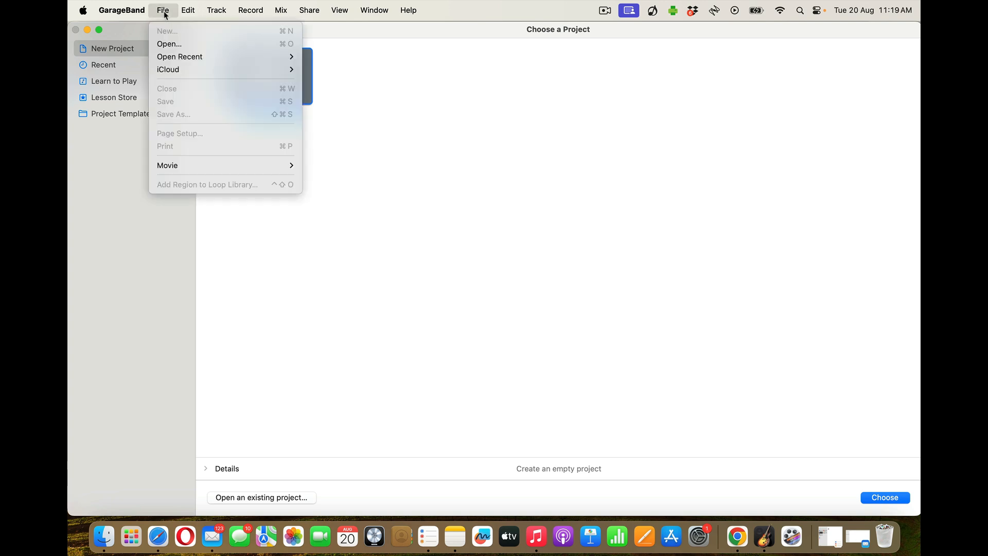
click(466, 259)
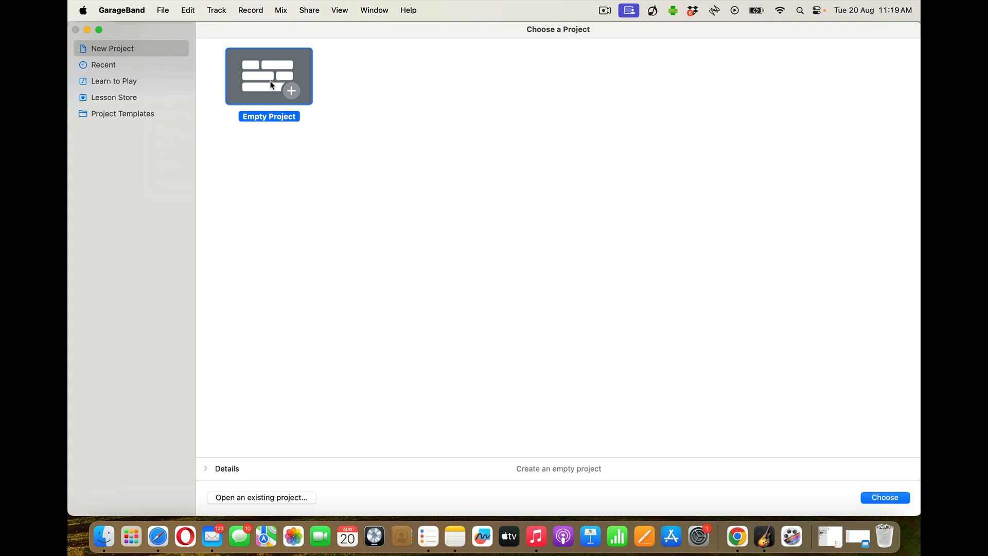
Create an empty project with a MIDI software-instrument track, Classic Electric Piano
click(883, 497)
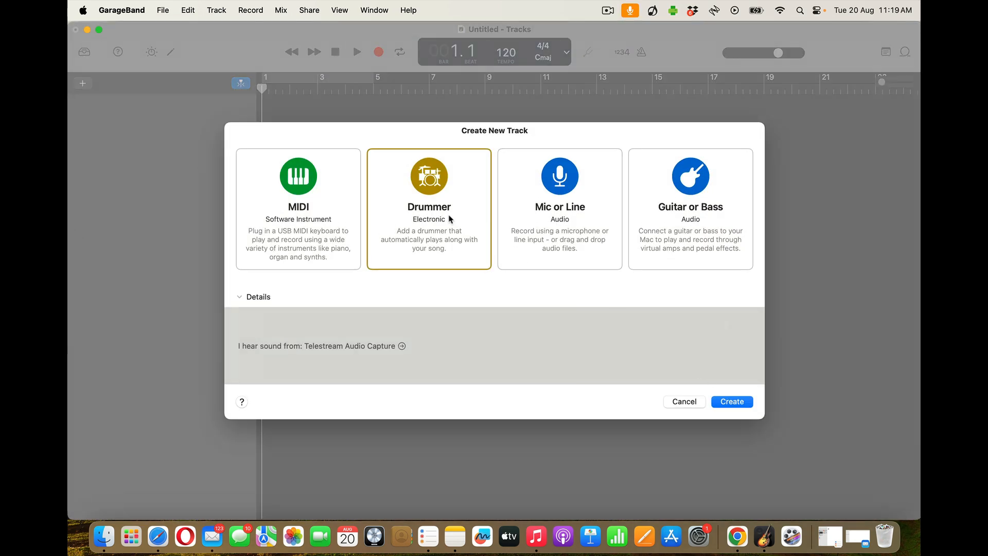
click(274, 199)
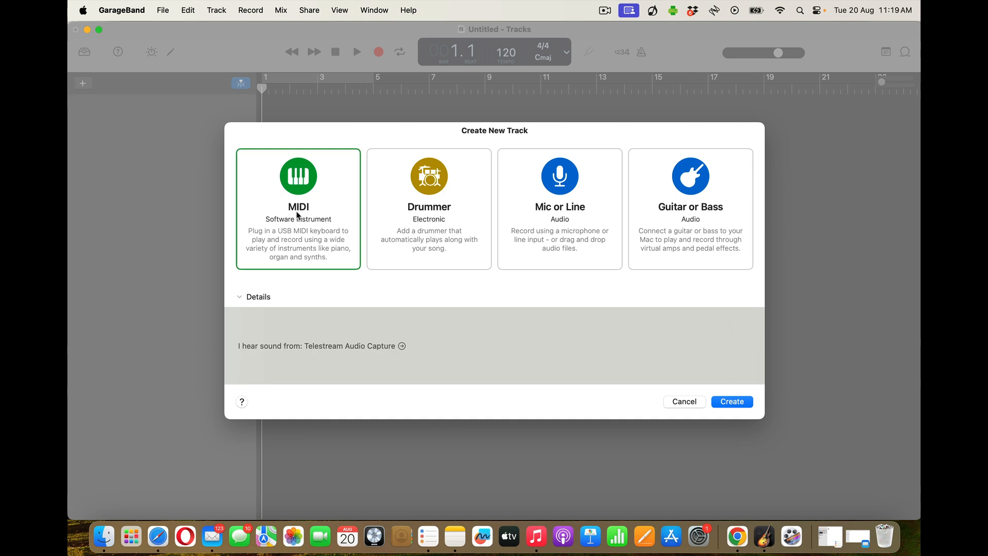
click(727, 403)
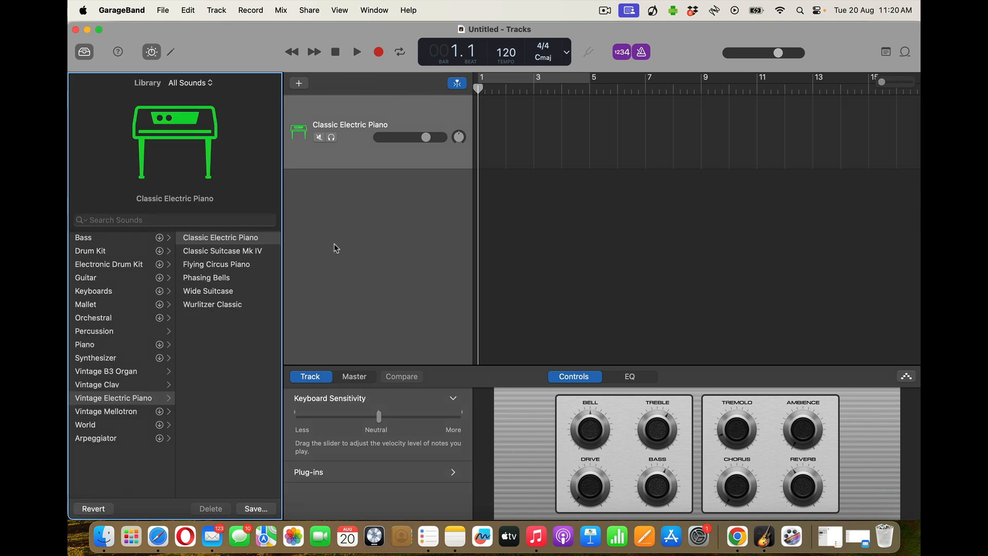
Toggle the Library, Quick Help and Editors panels, leaving Library, Smart Controls and Editors closed
click(85, 52)
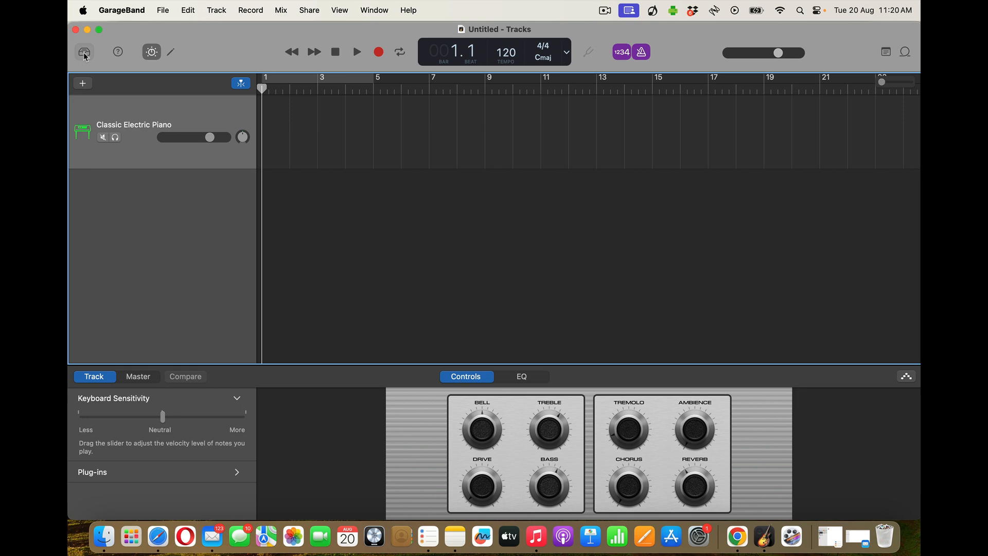
click(85, 53)
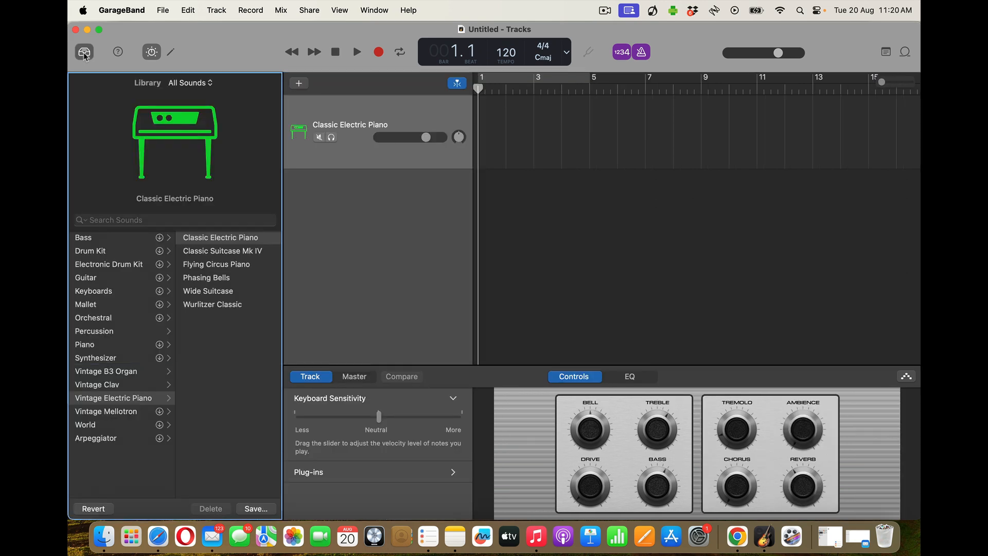
click(122, 55)
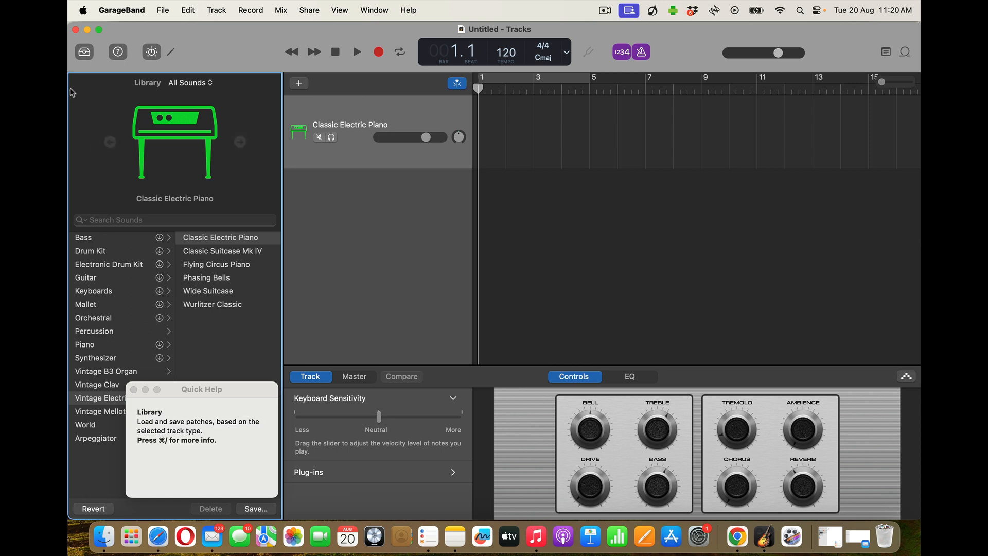
click(119, 57)
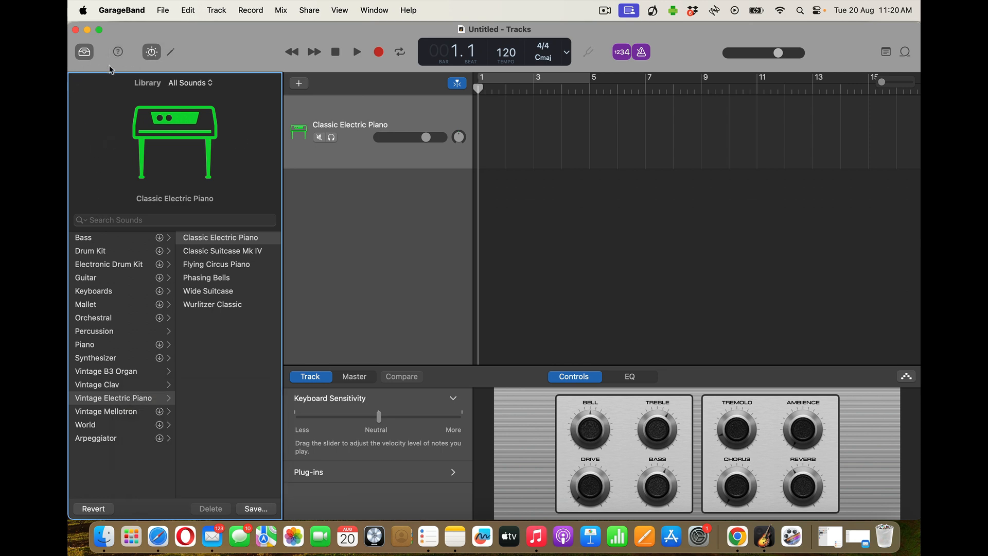
click(151, 53)
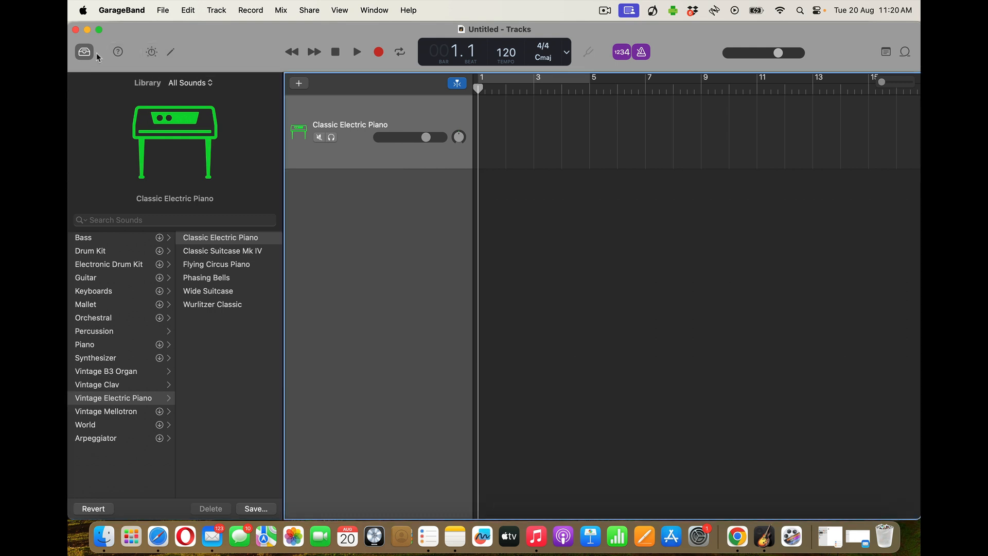
click(85, 53)
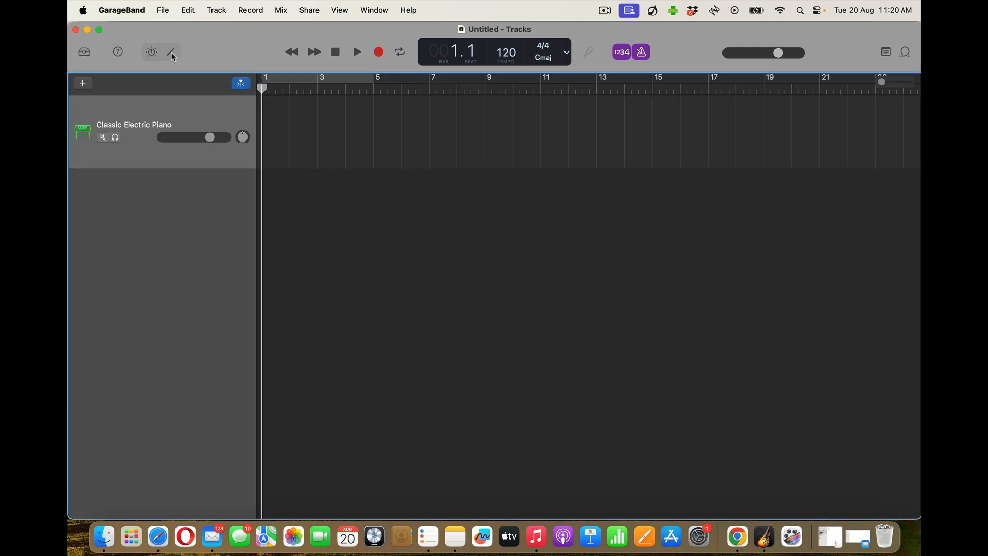
click(171, 53)
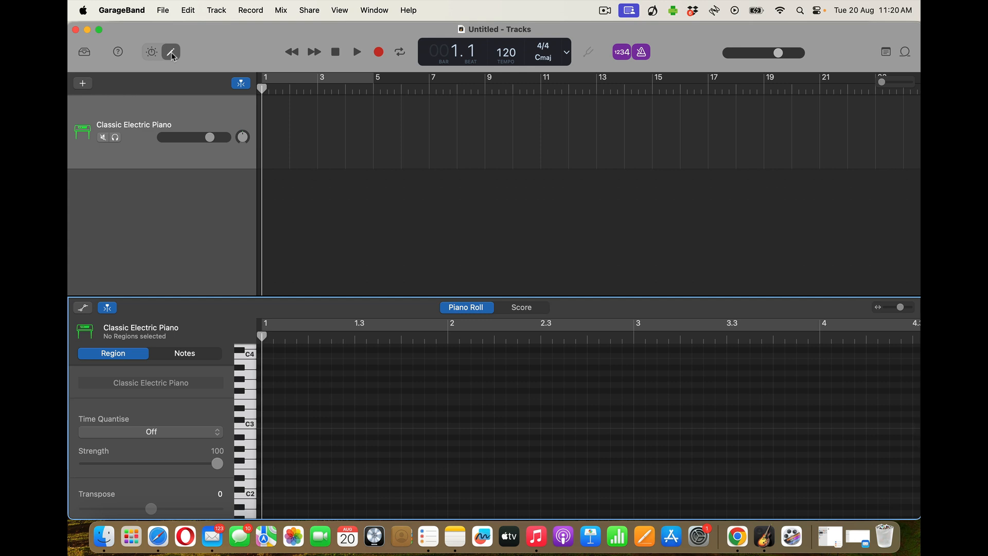
click(172, 54)
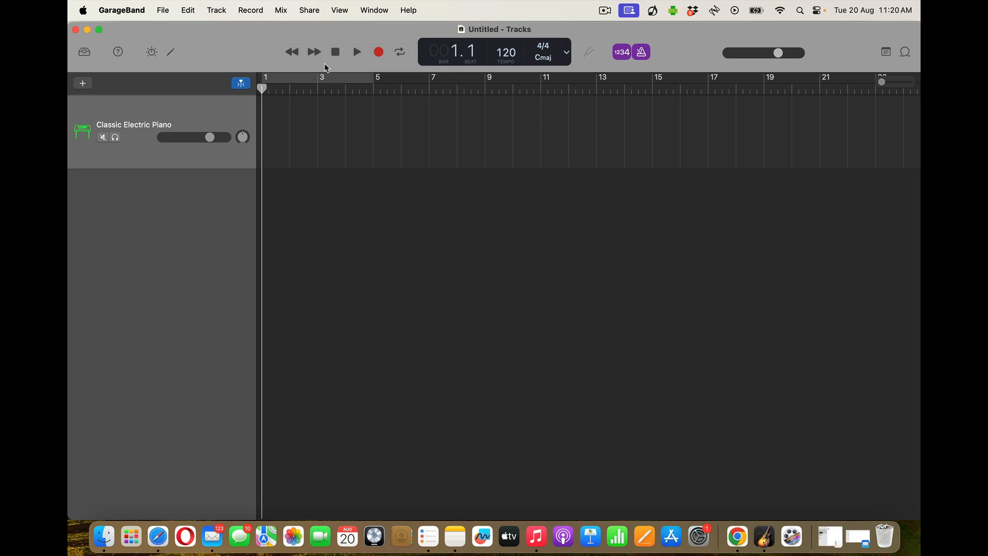
Move the playhead to bar 2, rewind to bar 1, then step it forward and back by bars
click(289, 90)
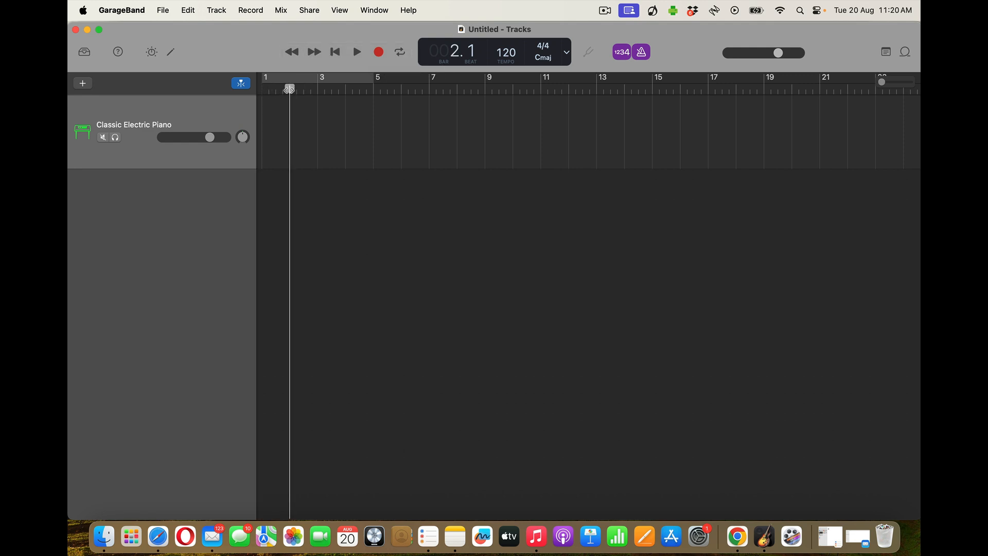
click(291, 52)
click(314, 52)
click(314, 51)
click(296, 54)
click(293, 54)
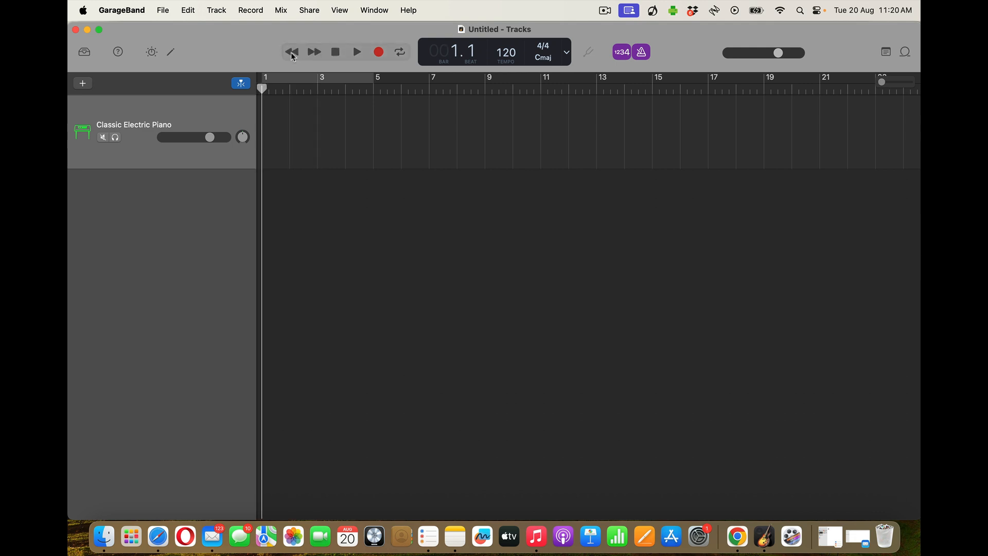
Play and stop, record briefly on the piano track, then enable a bars 1–5 cycle
click(358, 51)
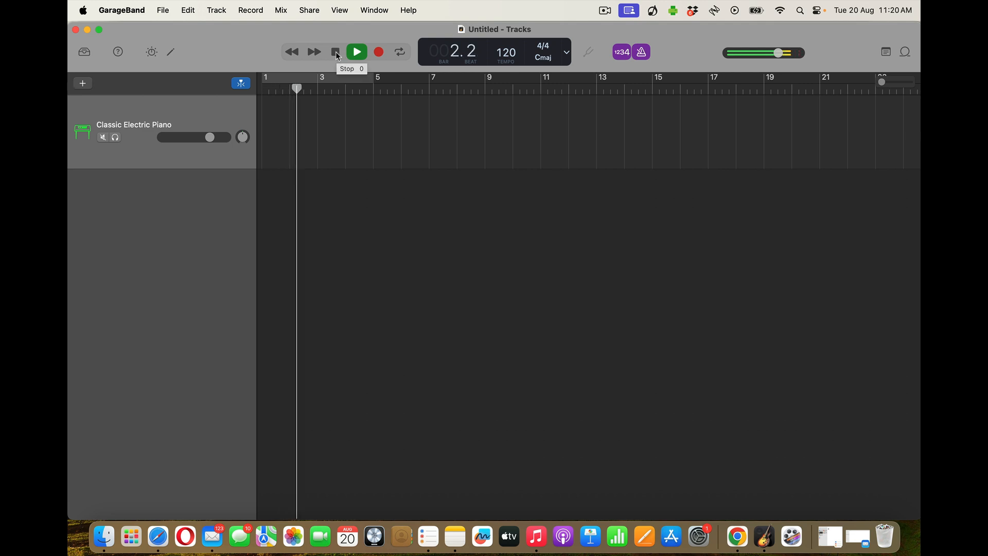
click(336, 53)
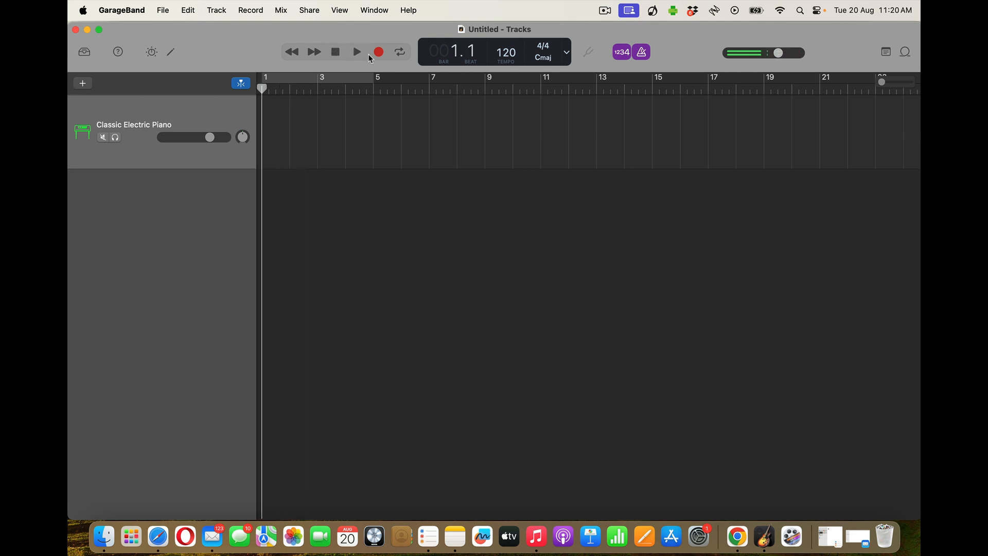
click(377, 52)
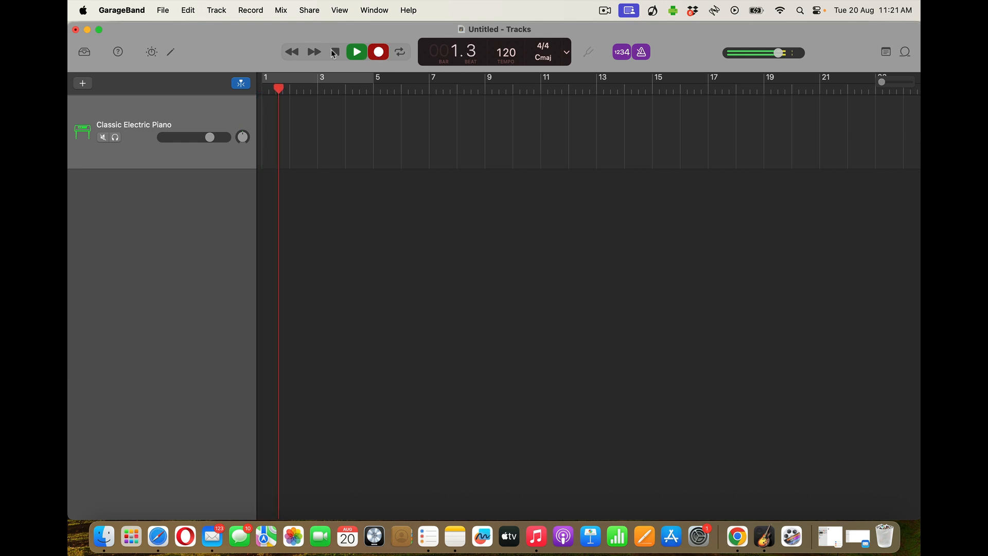
click(335, 52)
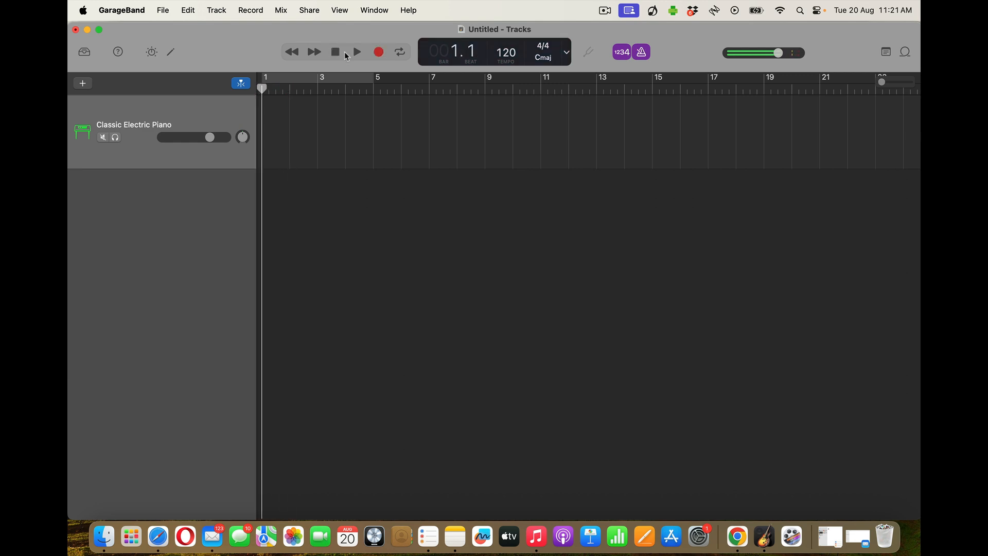
click(401, 52)
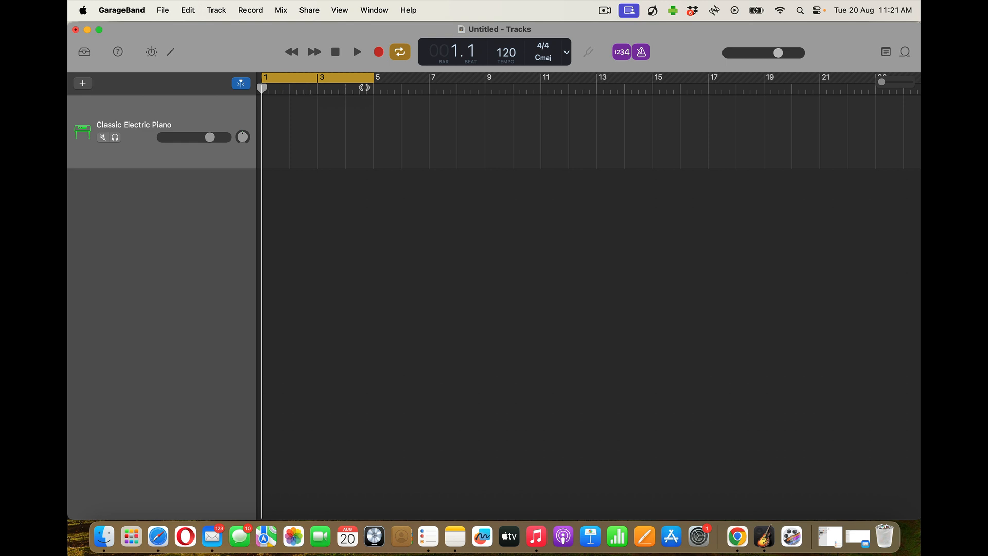
Extend the cycle to bar 9, turn cycle off, play from bar 2, and lower tempo to 90 BPM
drag(372, 77, 483, 77)
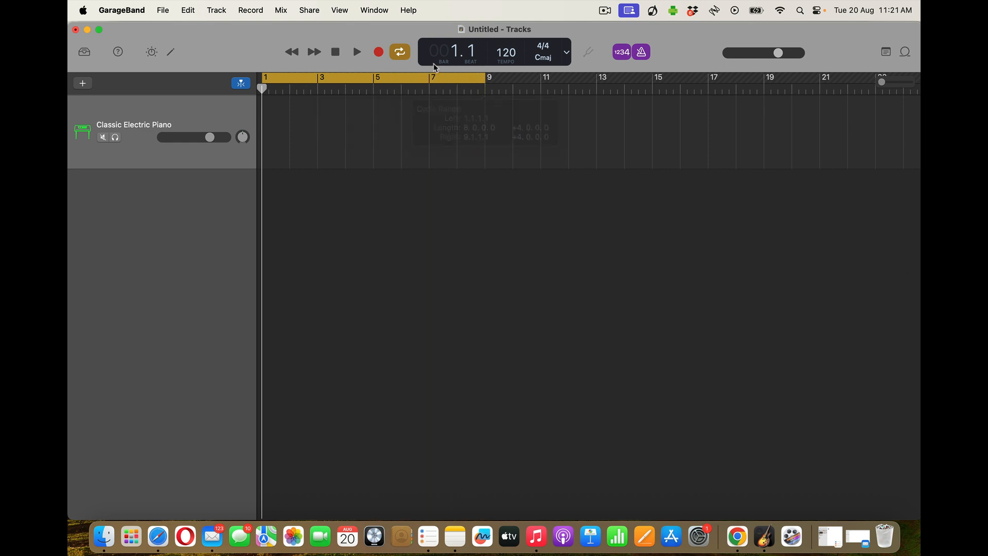
click(400, 53)
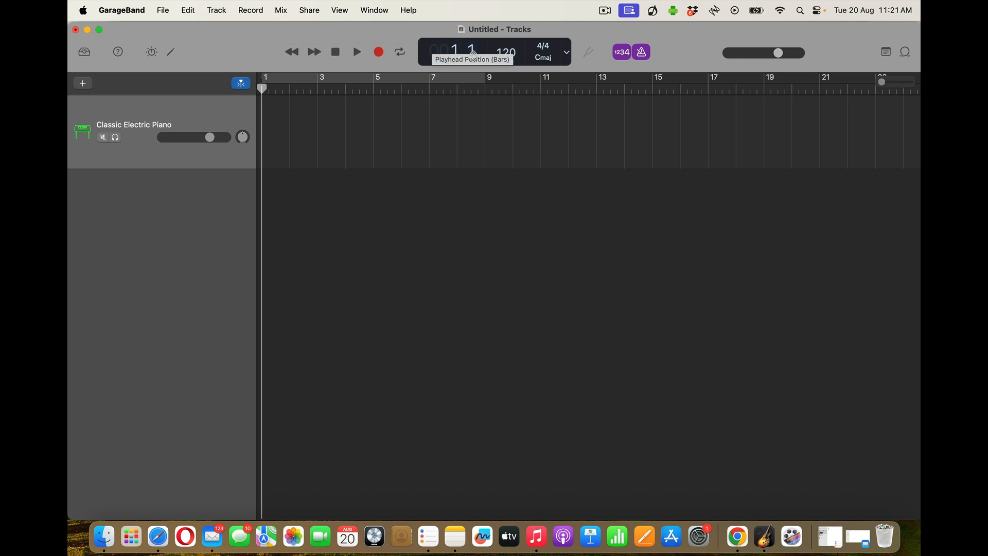
drag(263, 89, 318, 88)
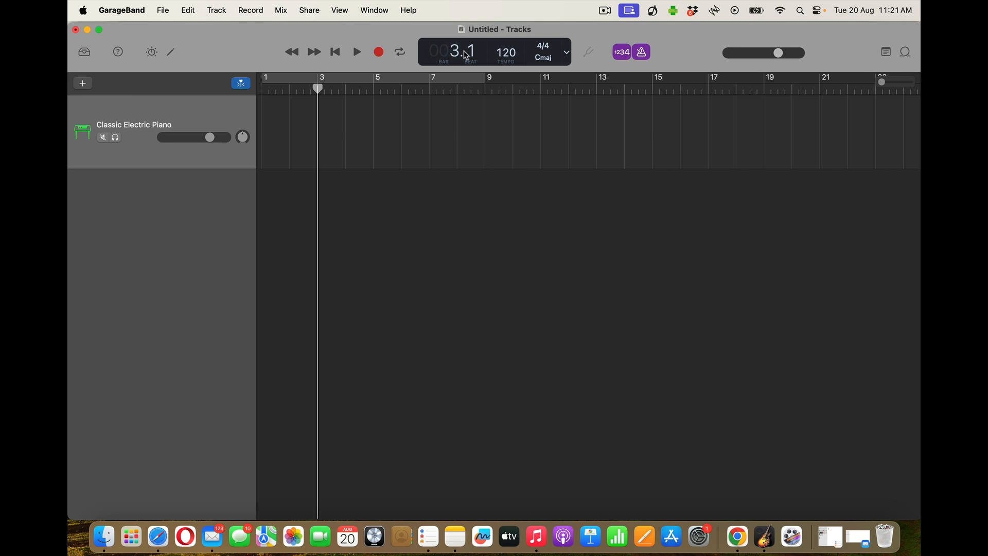
drag(316, 89, 252, 86)
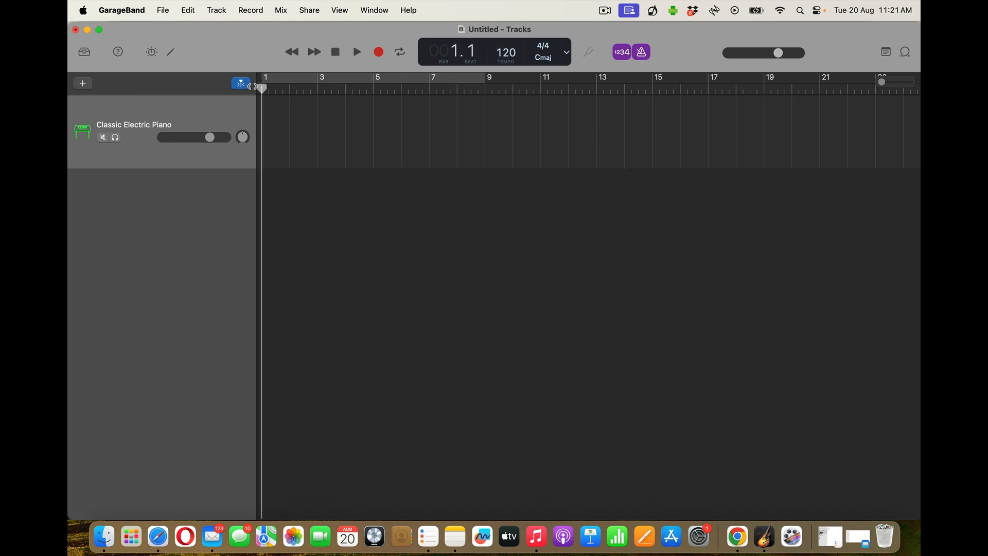
click(357, 52)
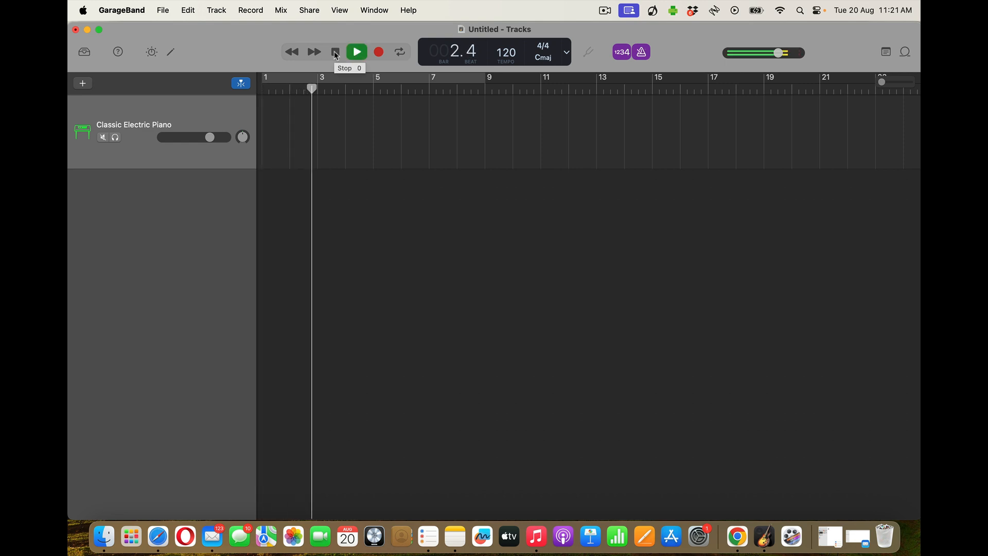
click(336, 52)
drag(506, 52, 506, 67)
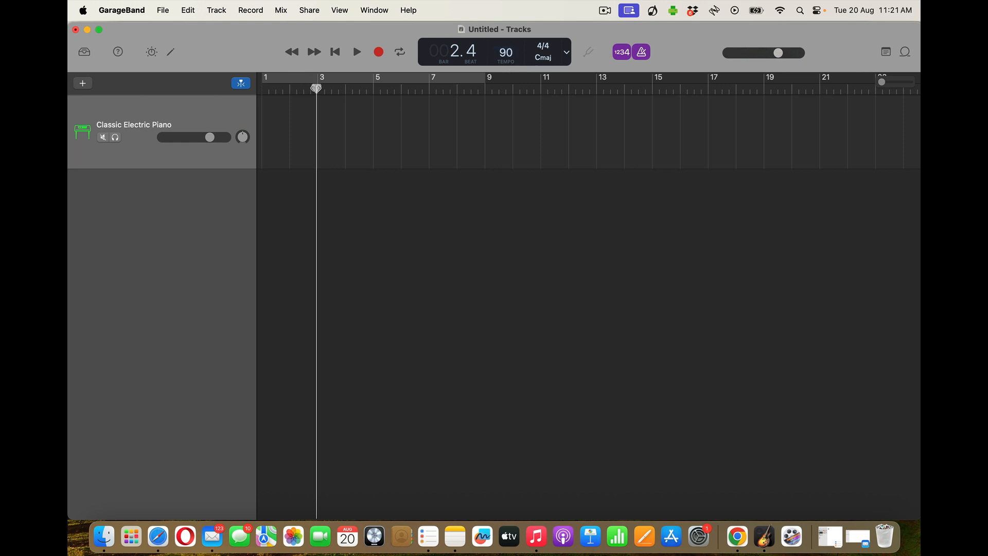
Play back at the slower tempo, then enter a new tempo of 150 BPM
drag(316, 87, 241, 83)
click(357, 52)
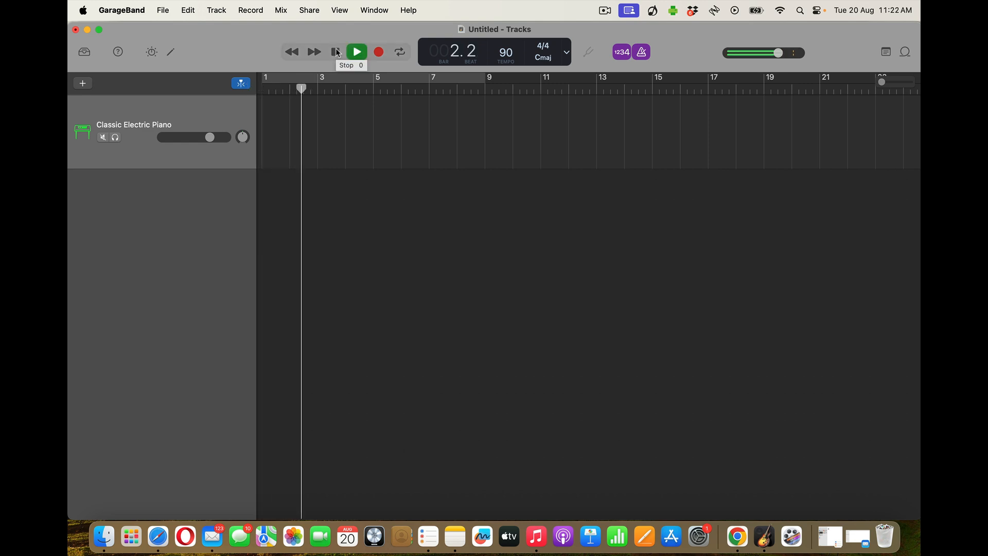
click(338, 52)
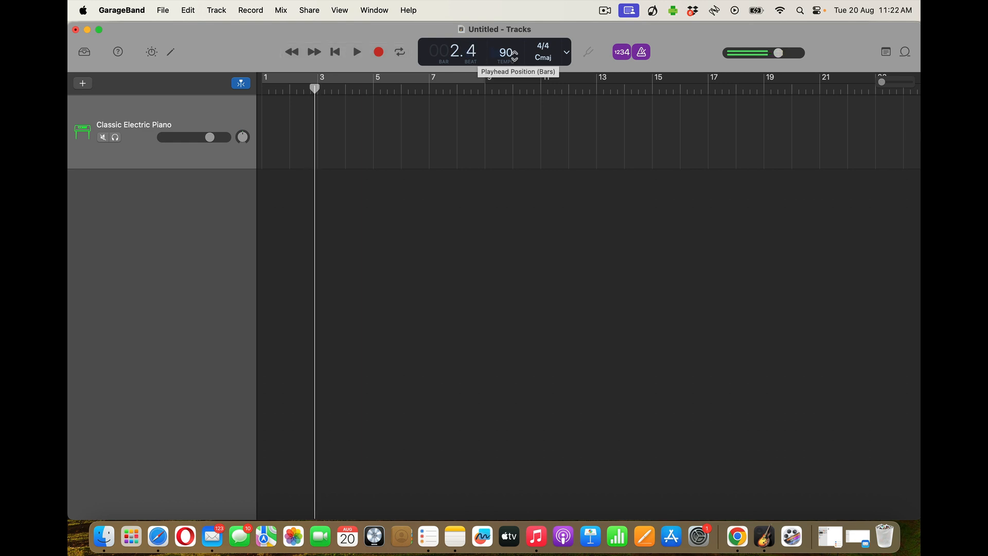
mouse_move(505, 52)
mouse_down()
mouse_move(508, 38)
mouse_move(513, 46)
mouse_up()
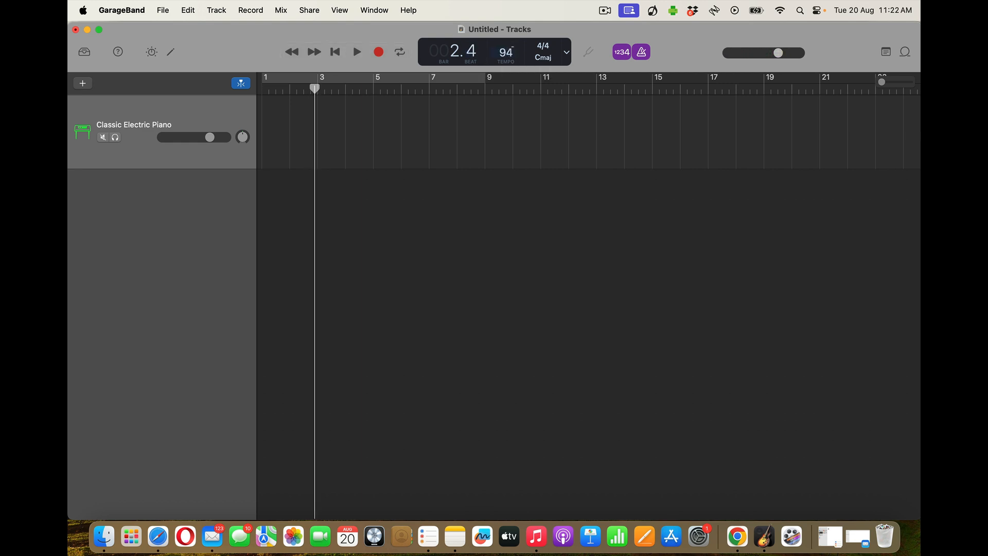
double_click(508, 51)
text(150)
key(Return)
Play the song from the start at 150 BPM, then set the tempo to 120
click(335, 51)
click(356, 52)
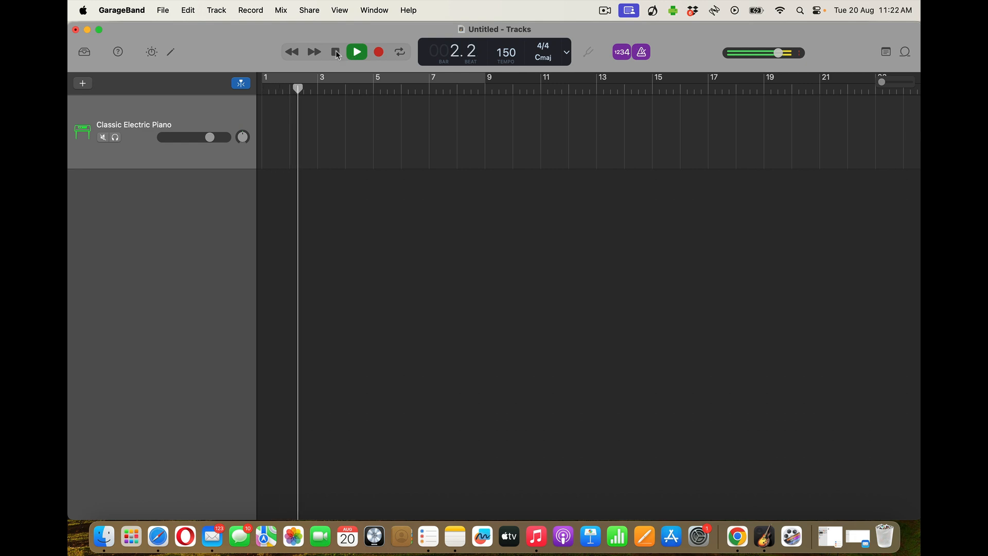
click(336, 52)
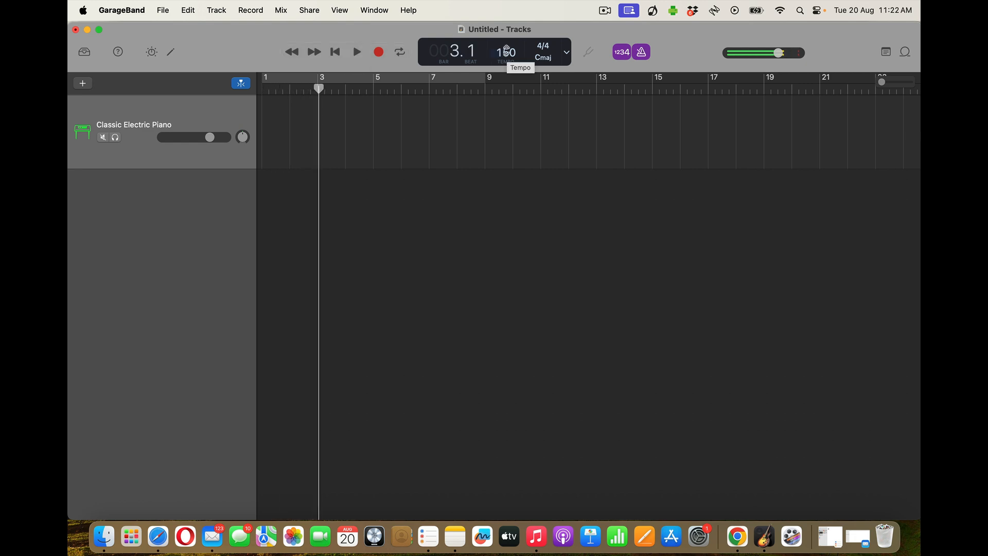
double_click(493, 54)
text(120)
key(Return)
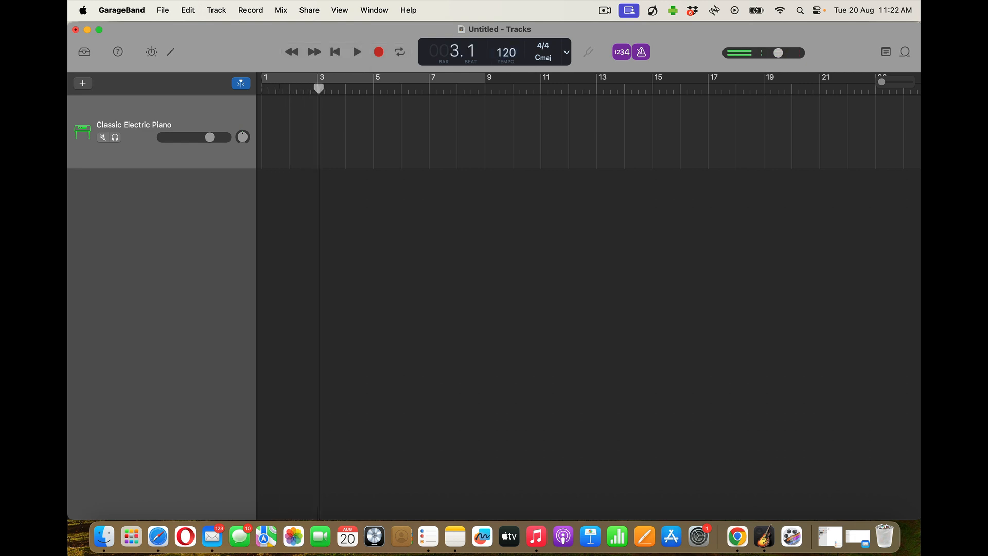
Keep the time signature at 4/4 and set the song key to A minor
click(542, 50)
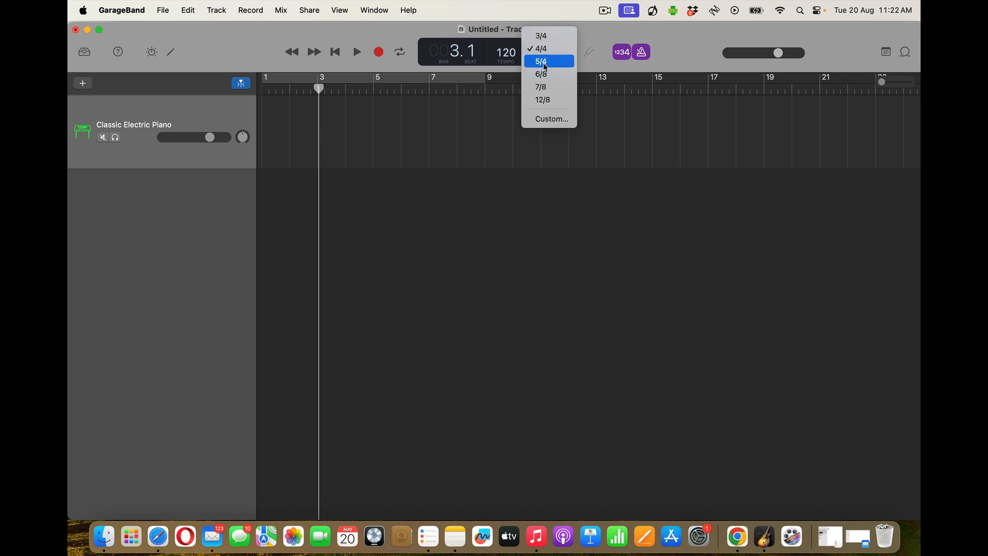
click(544, 50)
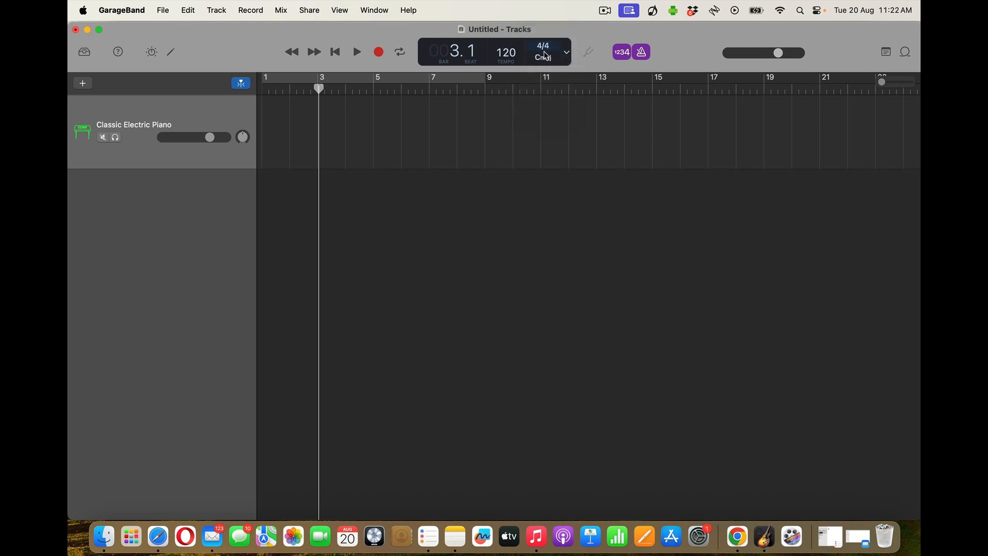
click(543, 59)
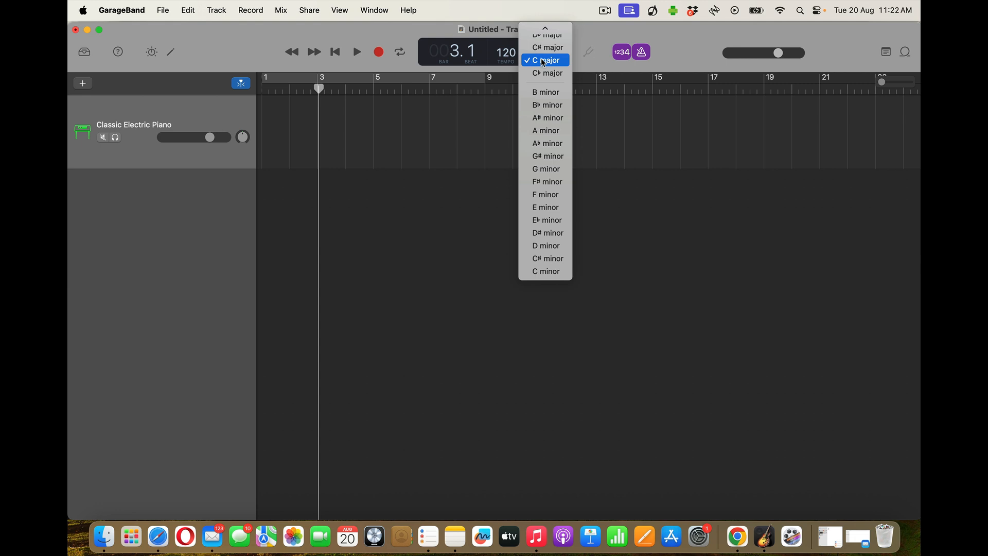
click(543, 132)
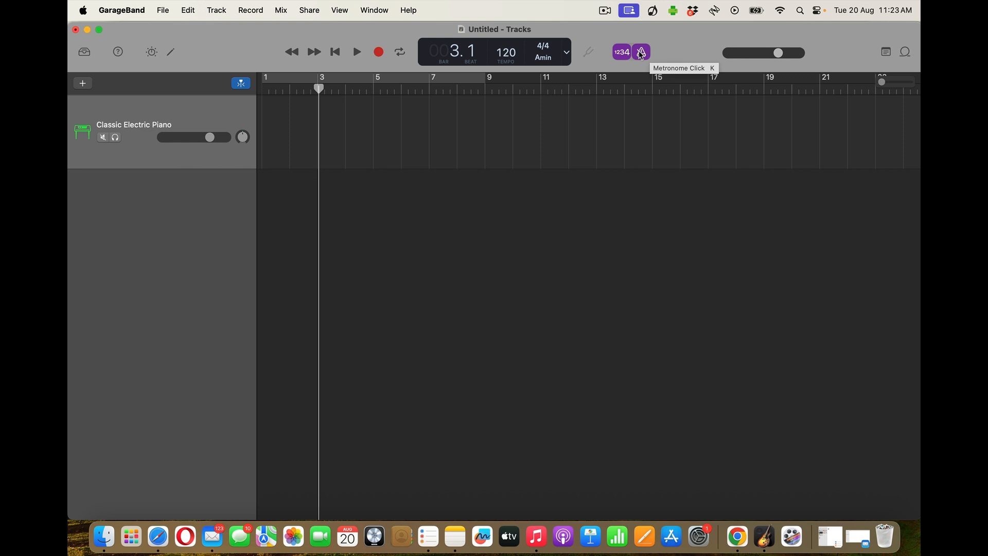
click(640, 52)
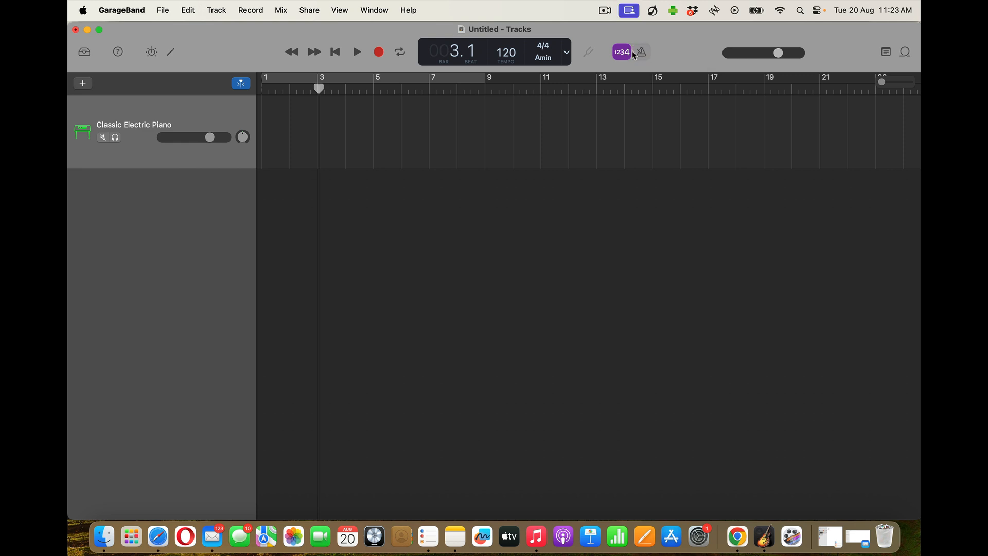
click(622, 52)
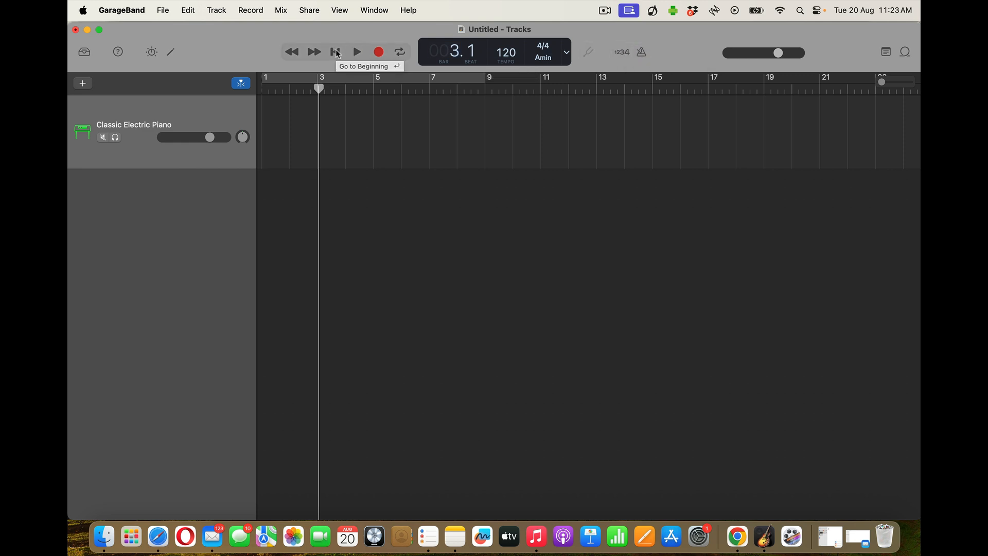
click(335, 52)
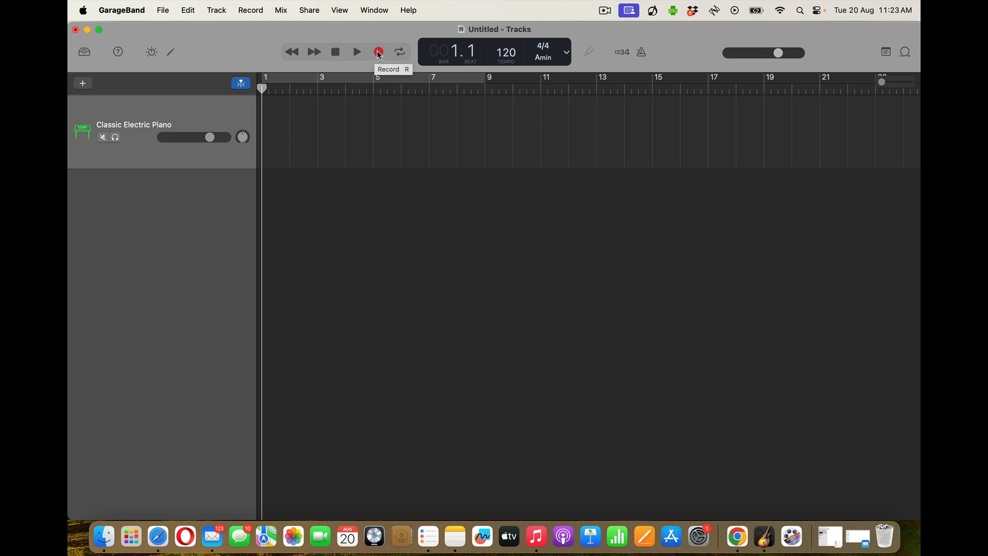
click(378, 52)
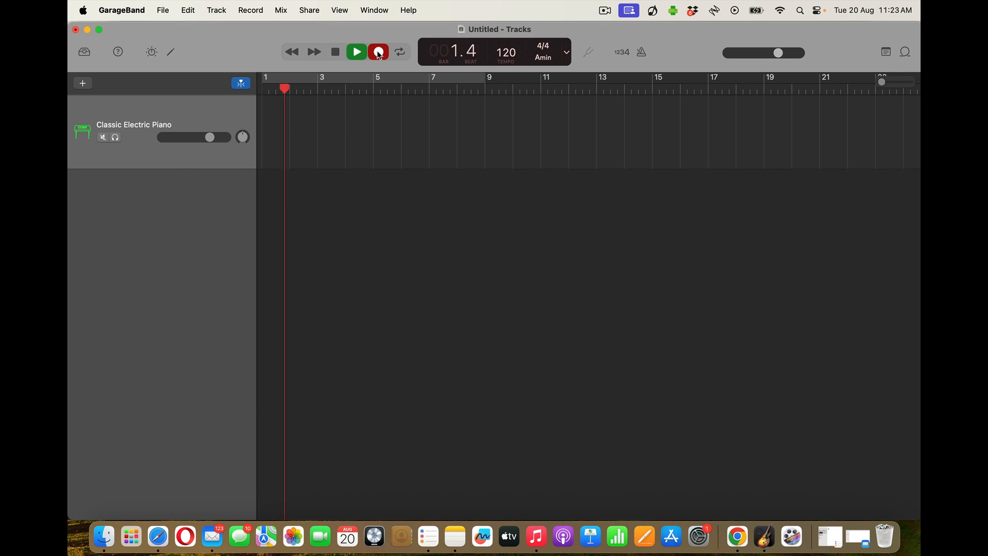
click(336, 53)
click(627, 52)
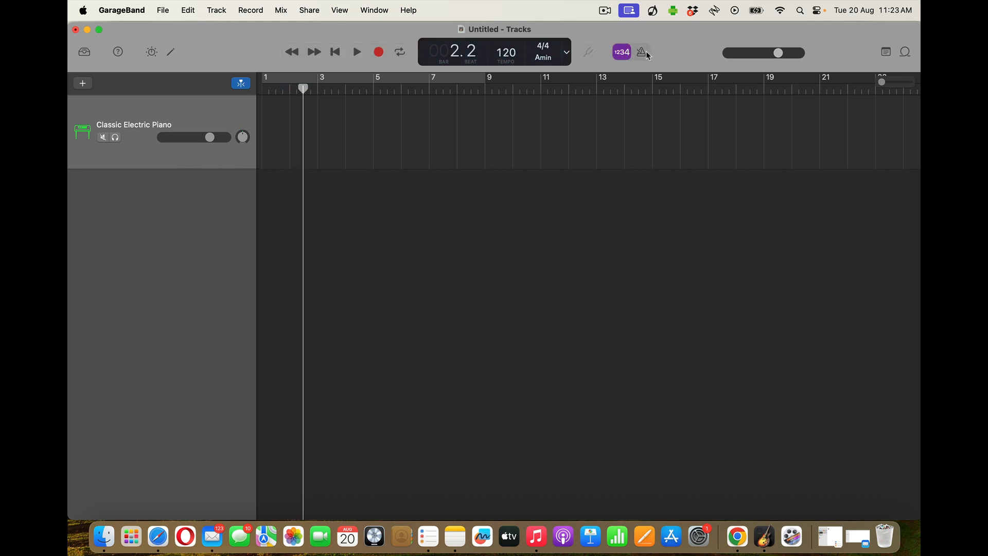
click(641, 52)
click(336, 52)
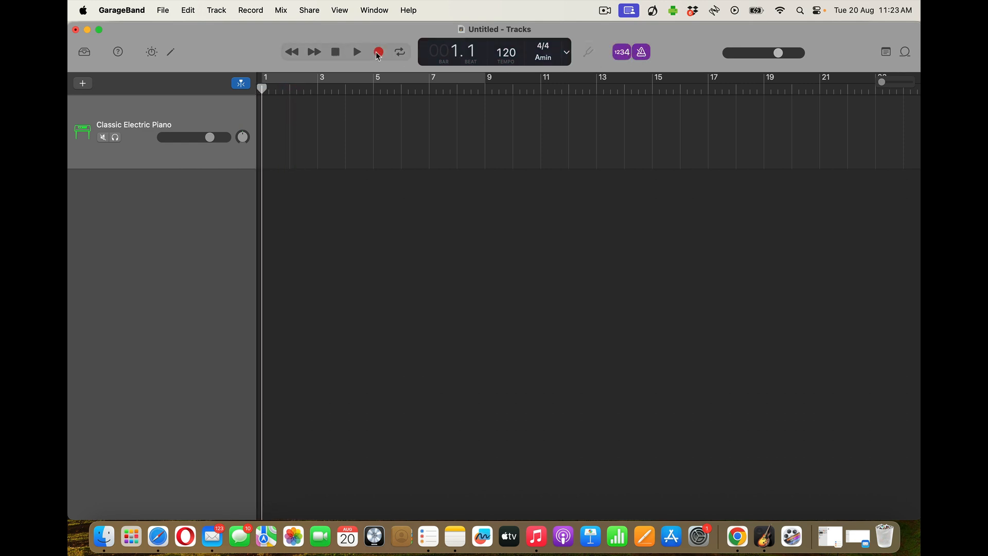
click(378, 52)
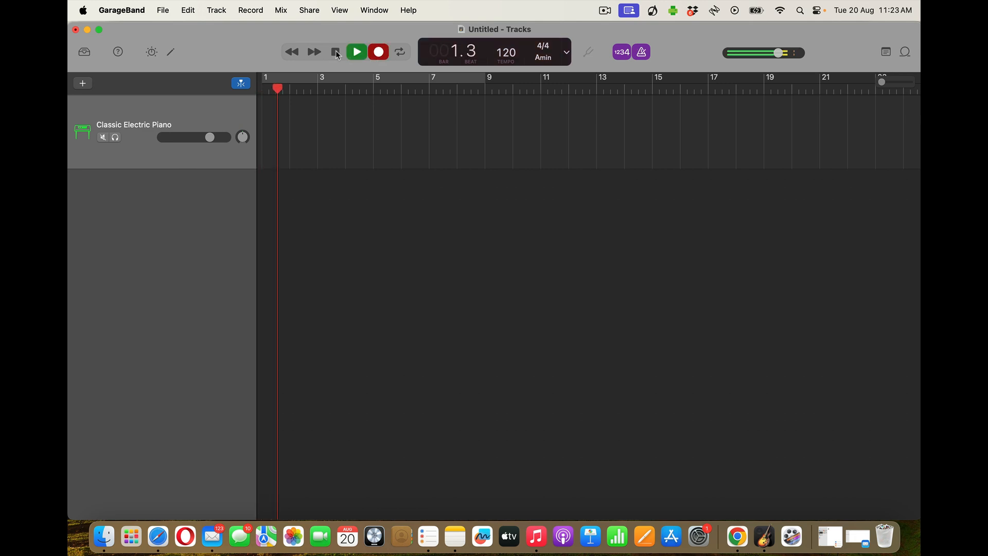
click(336, 52)
click(335, 52)
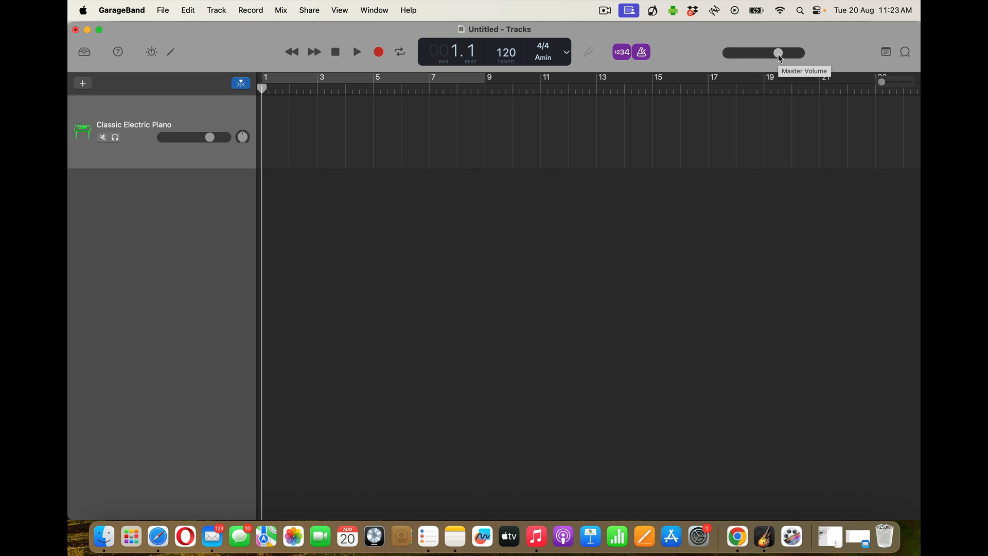
click(886, 52)
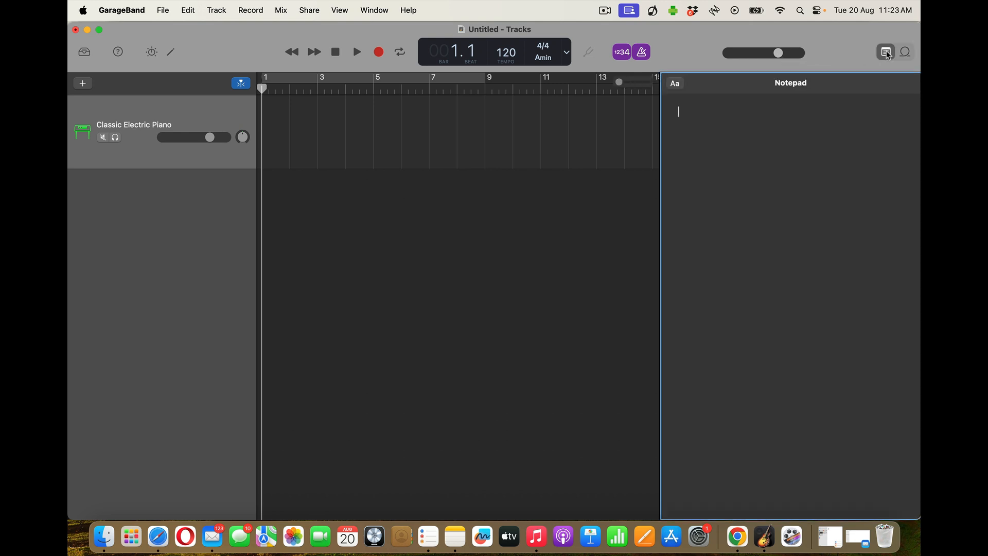
click(886, 51)
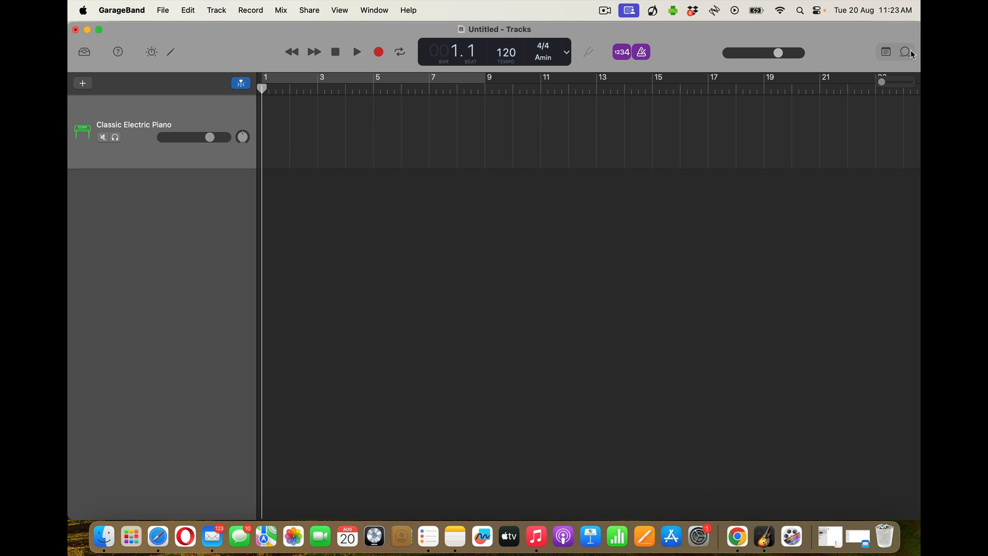
click(906, 52)
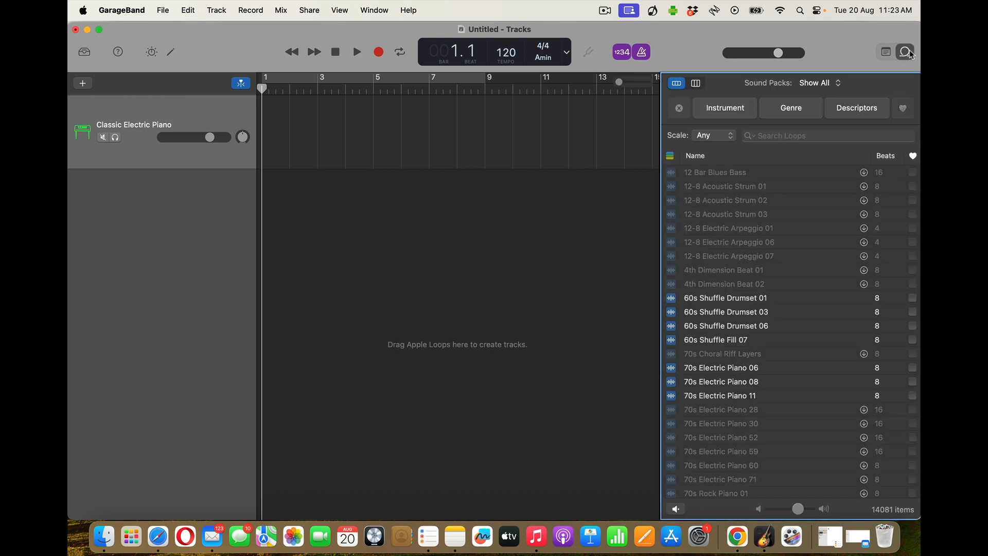
click(906, 52)
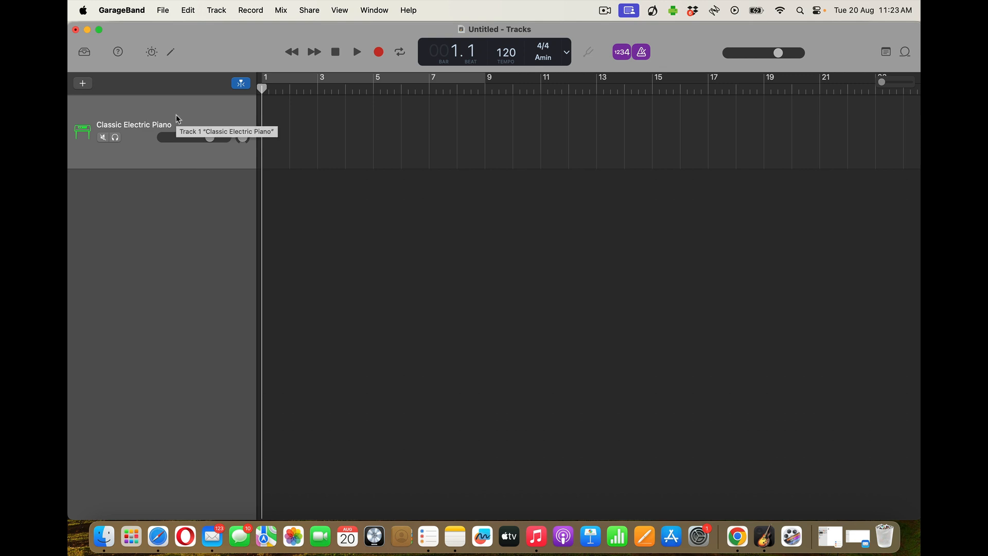
Open Musical Typing with Cmd+K and play an A-S-D-F-D-S-A phrase on the electric piano
key(super+k)
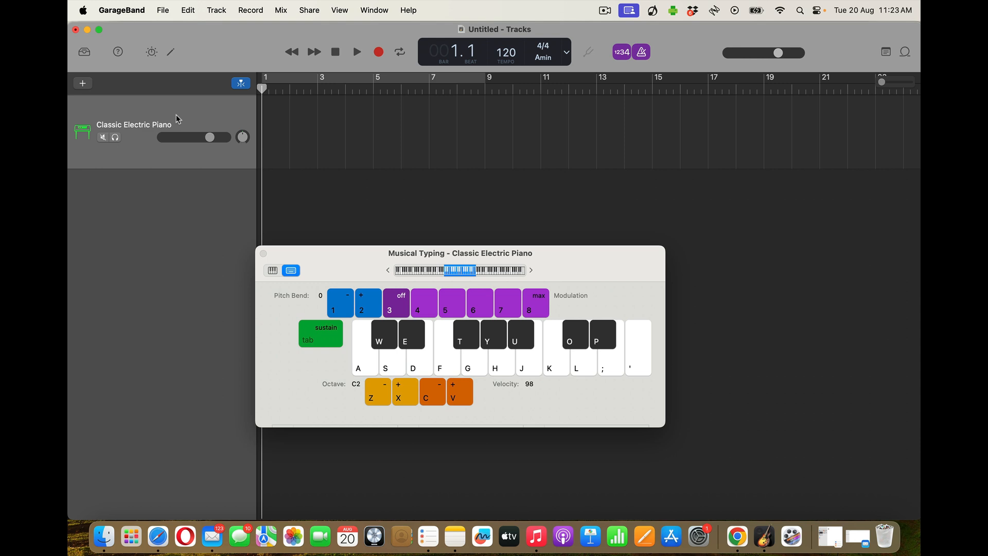
key(a)
key(s)
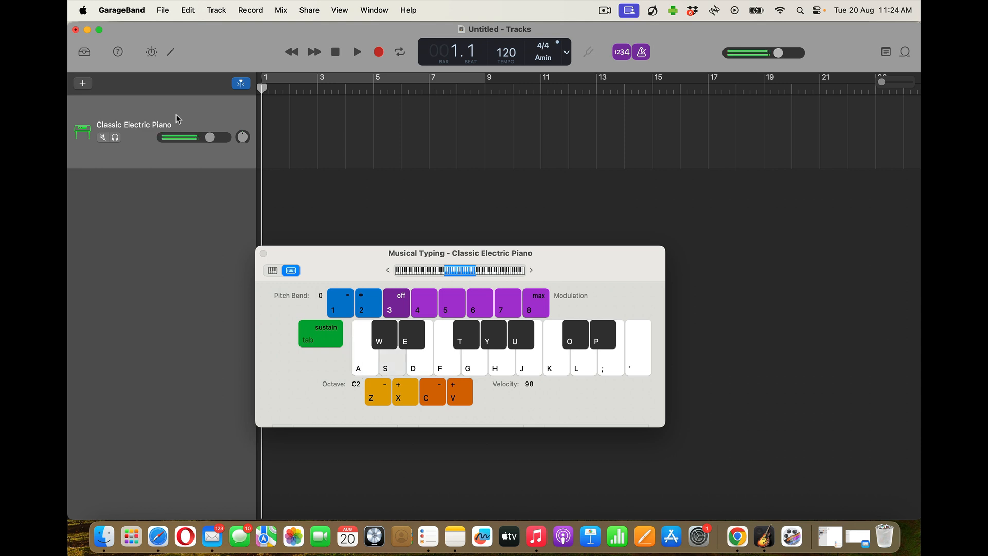
key(d)
key(f)
key(d)
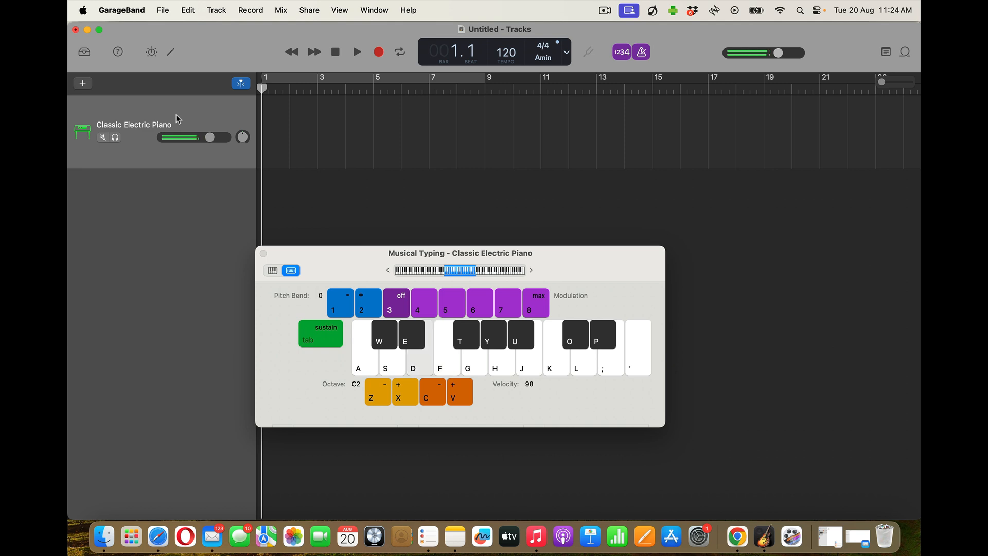
key(s)
key(a)
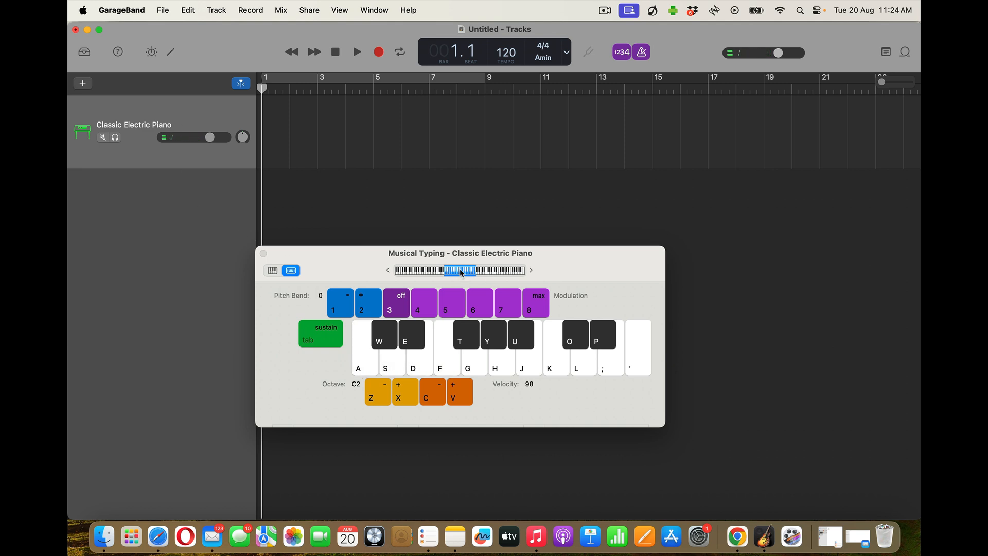
Shift the playable range up to octave C4 and play a short phrase there
drag(461, 273, 493, 274)
key(a)
key(s)
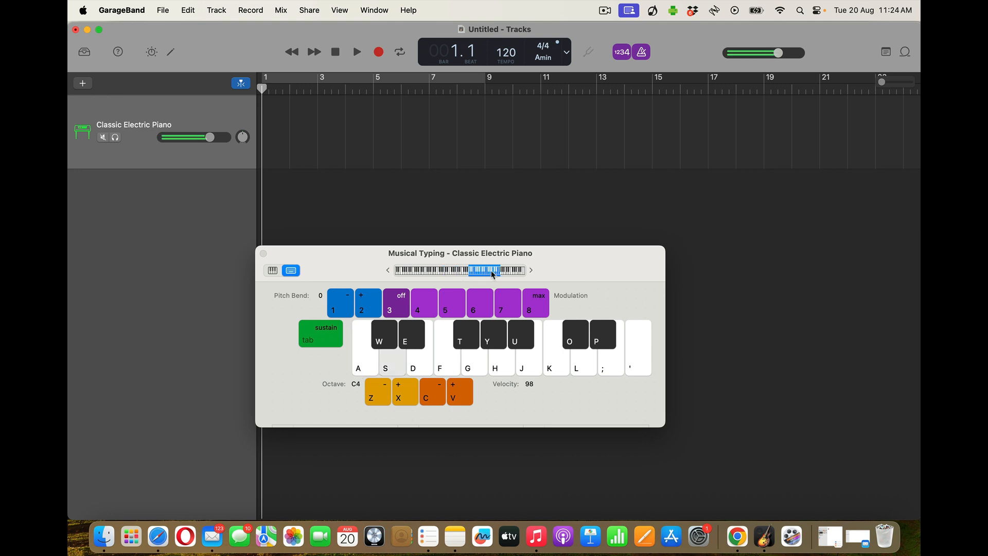
key(d)
key(s)
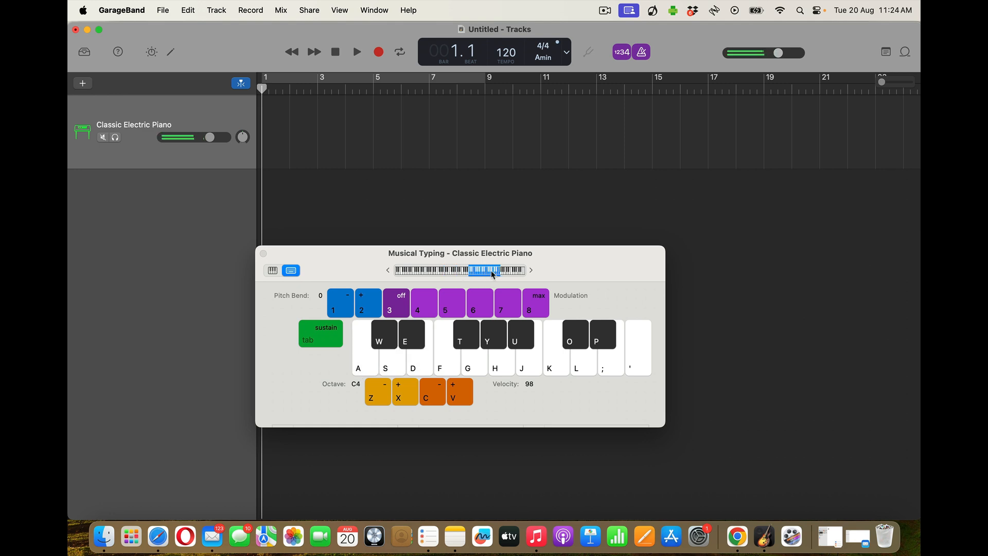
key(a)
Play a phrase in octave C1, then set the playable range to octave C3
drag(482, 271, 455, 271)
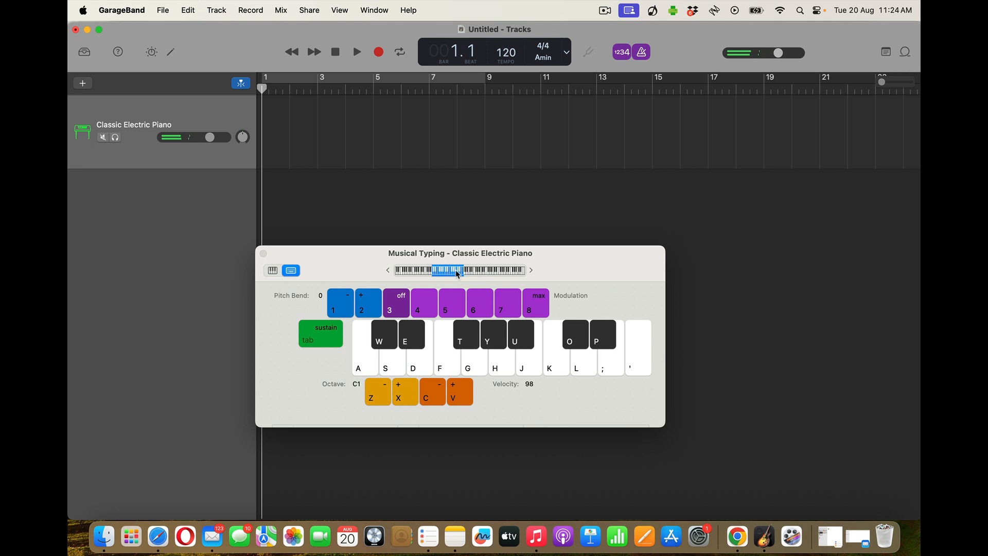
key(a)
key(s)
key(d)
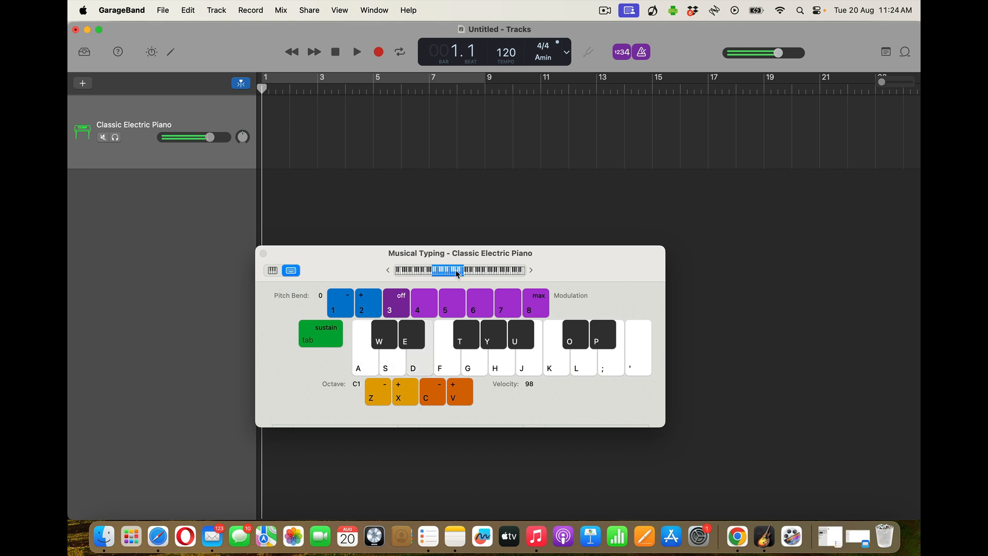
key(s)
key(a)
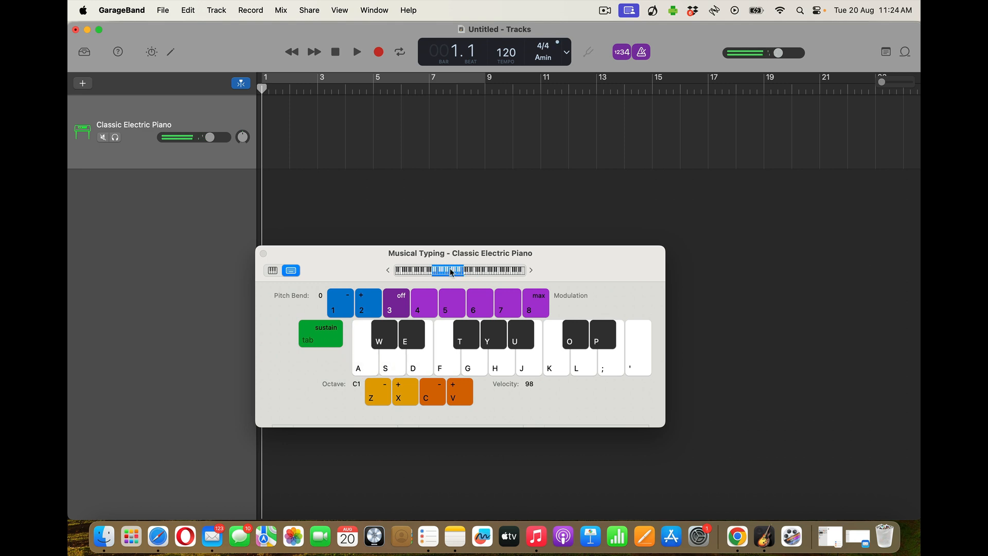
drag(444, 271, 473, 271)
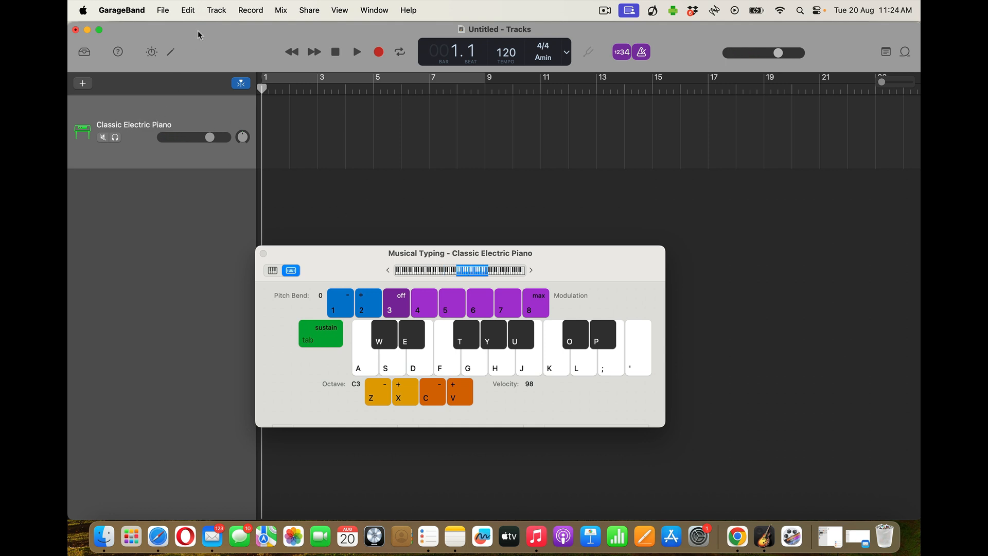
Add a Big Room Drummer track, close Musical Typing, and move Big Room above the piano track
click(213, 11)
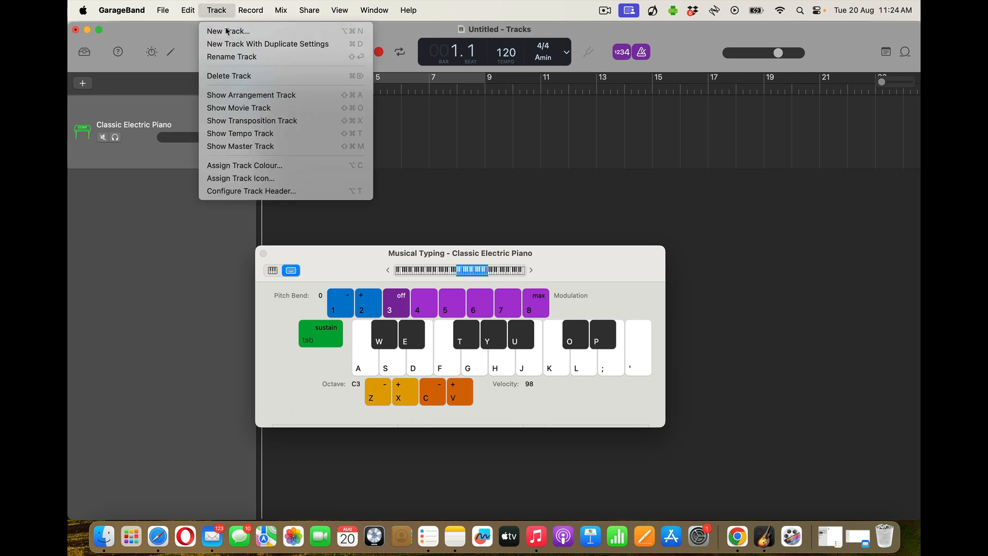
click(225, 30)
click(426, 206)
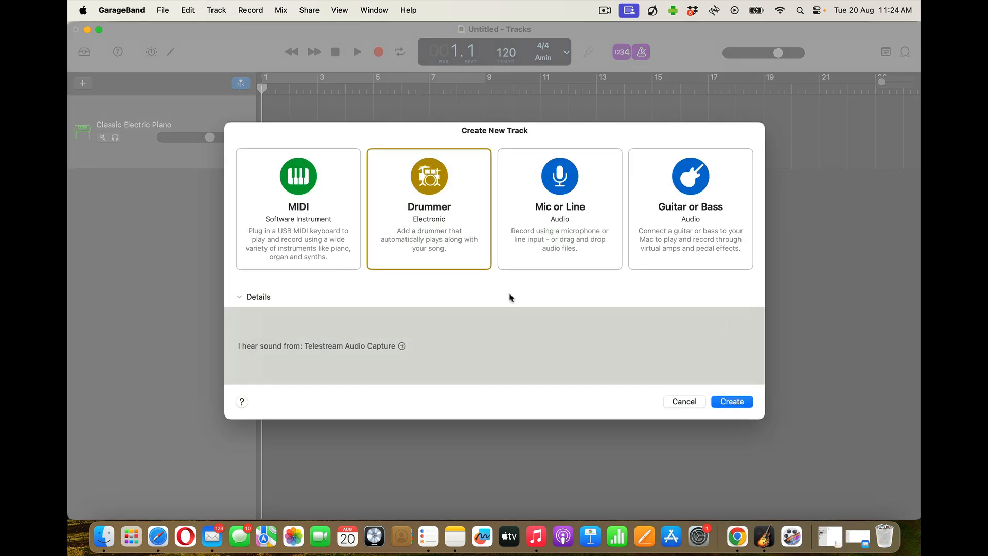
click(732, 402)
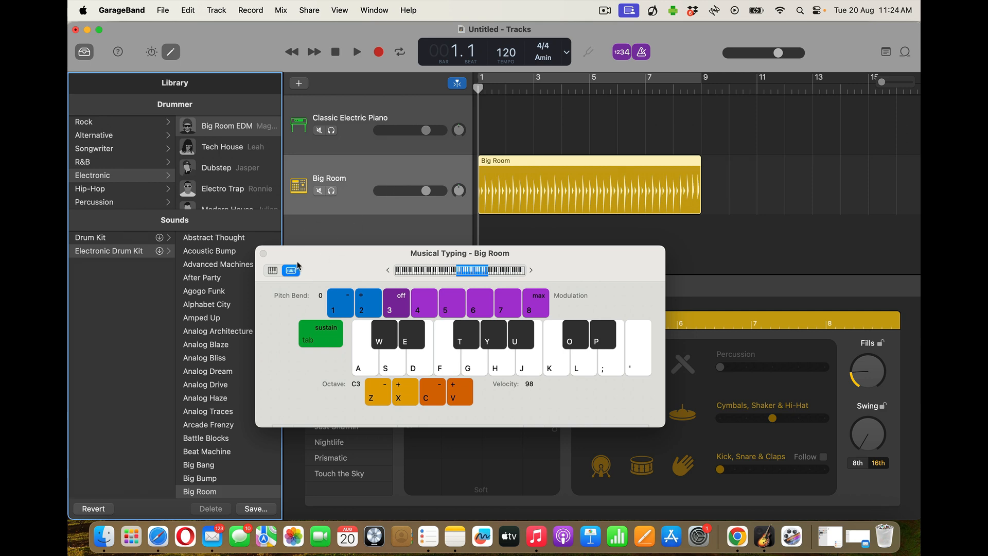
click(263, 253)
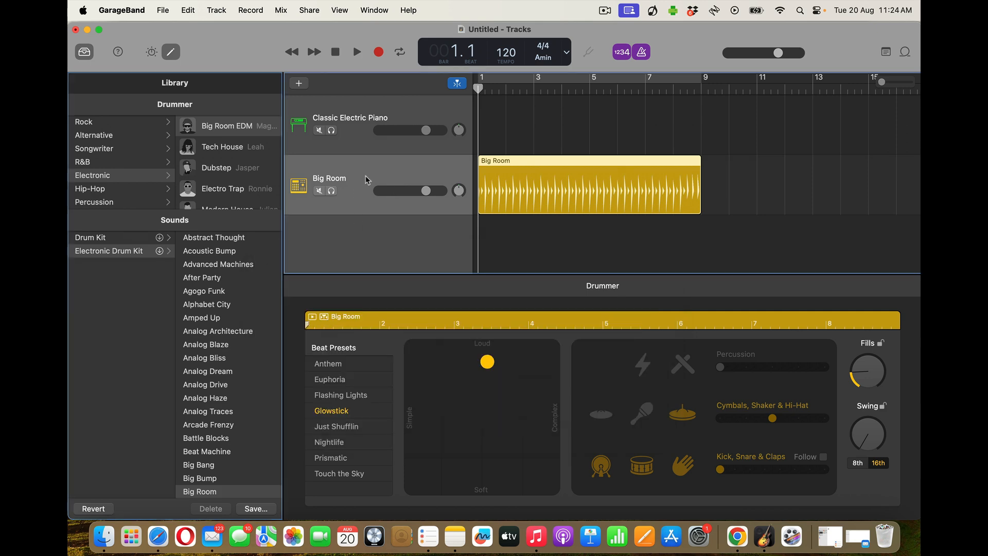
drag(365, 175, 375, 116)
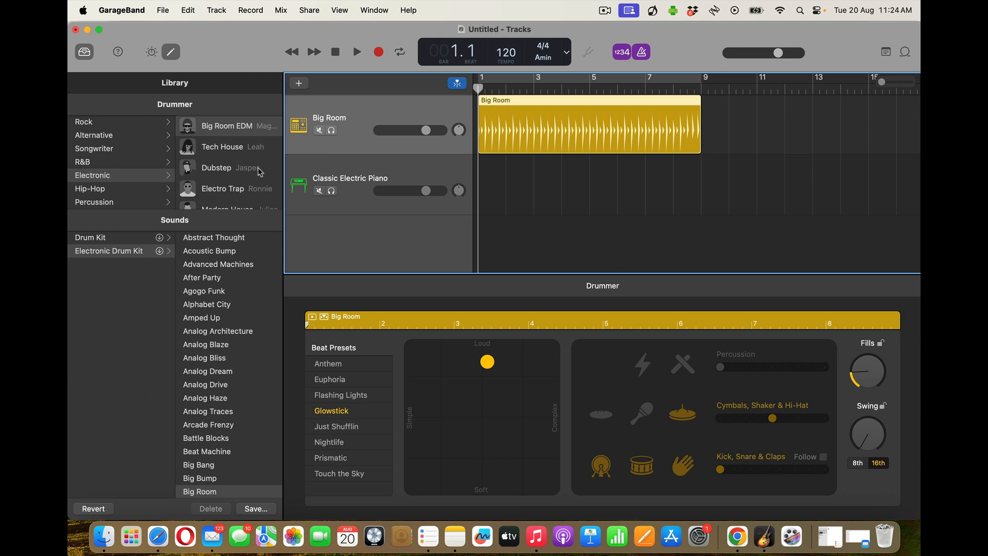
Browse Rock then Electronic drummers and assign the Tech House drummer to the drum track
scroll(247, 153, down, 1)
scroll(247, 153, up, 1)
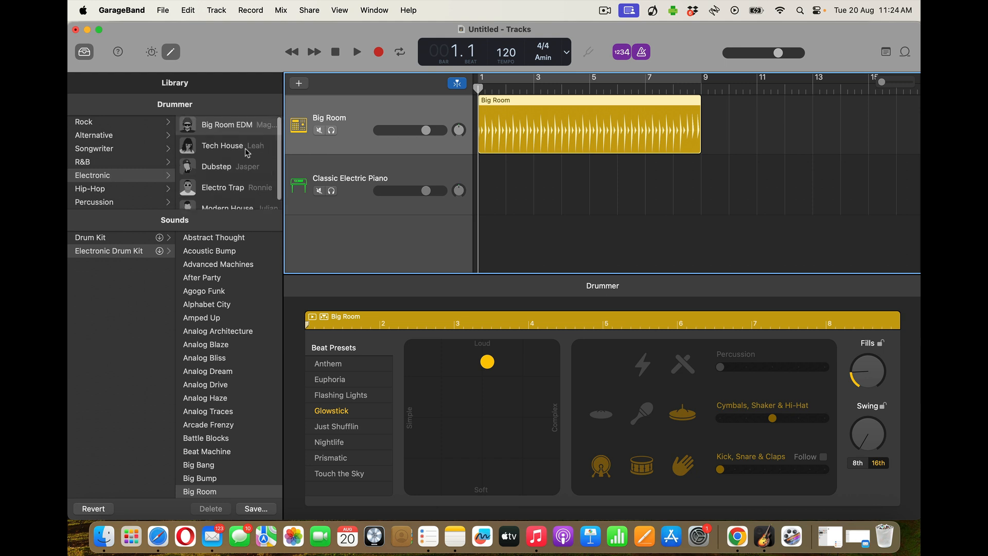
scroll(247, 153, down, 1)
scroll(247, 153, up, 1)
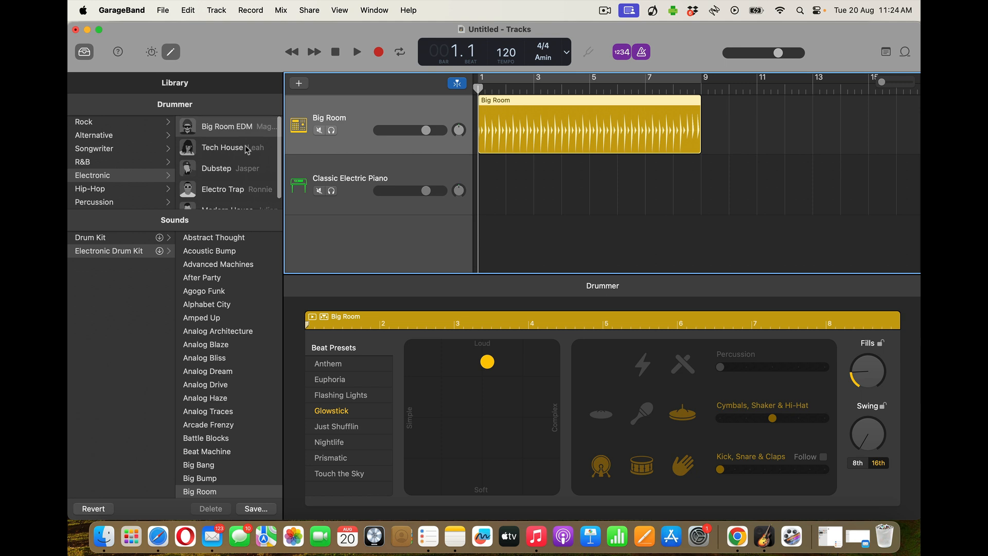
click(128, 123)
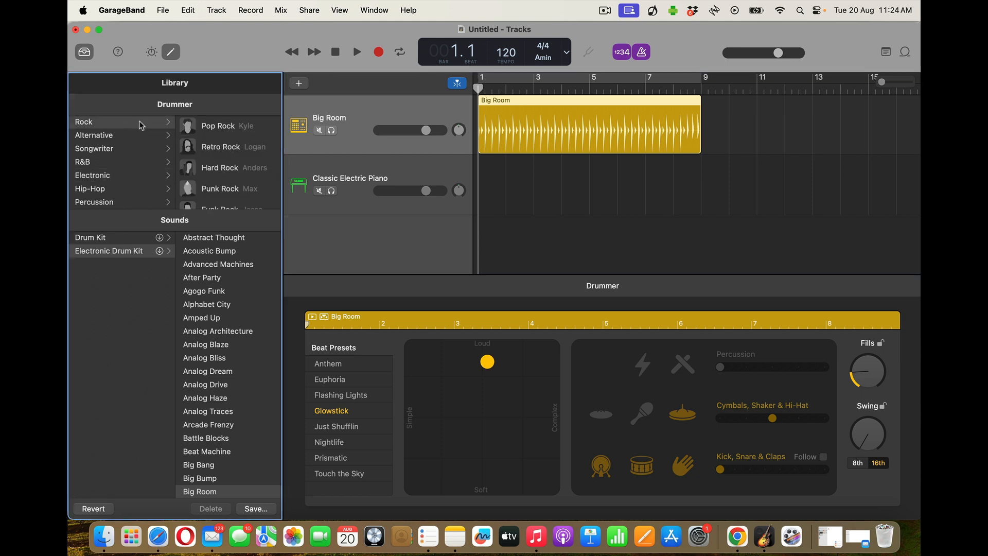
click(109, 177)
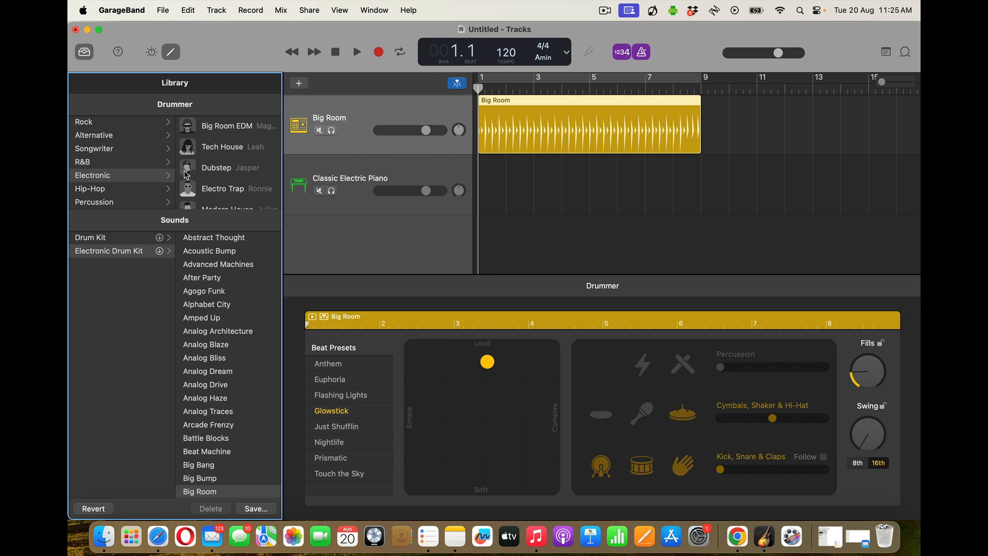
click(235, 149)
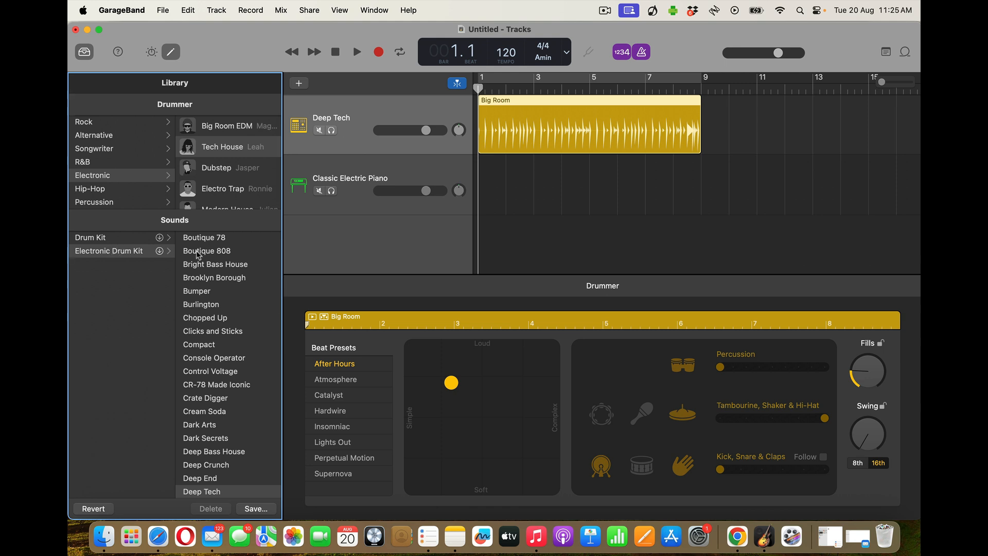
Preview the beat, then choose the 808 Flex kit sound for the drum track
scroll(198, 277, down, 3)
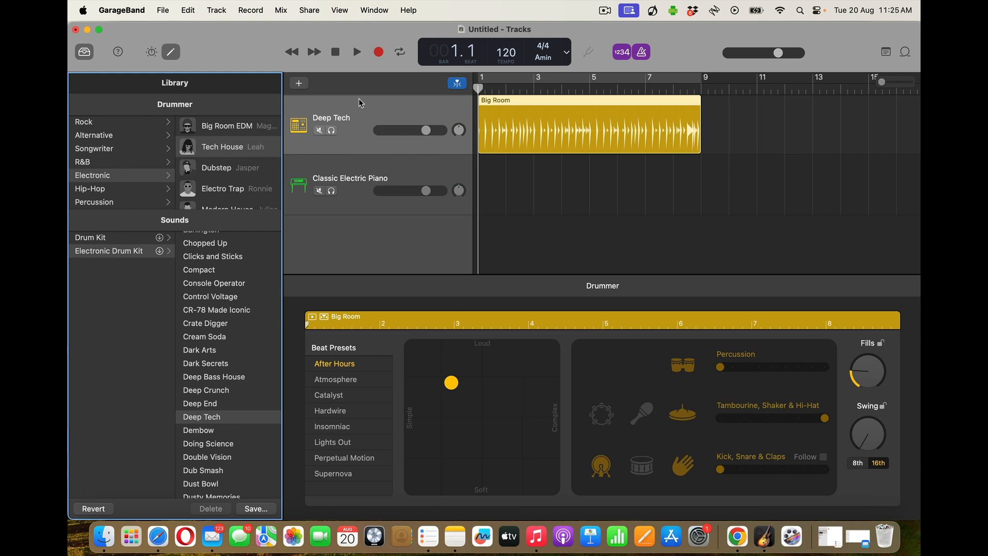
click(357, 53)
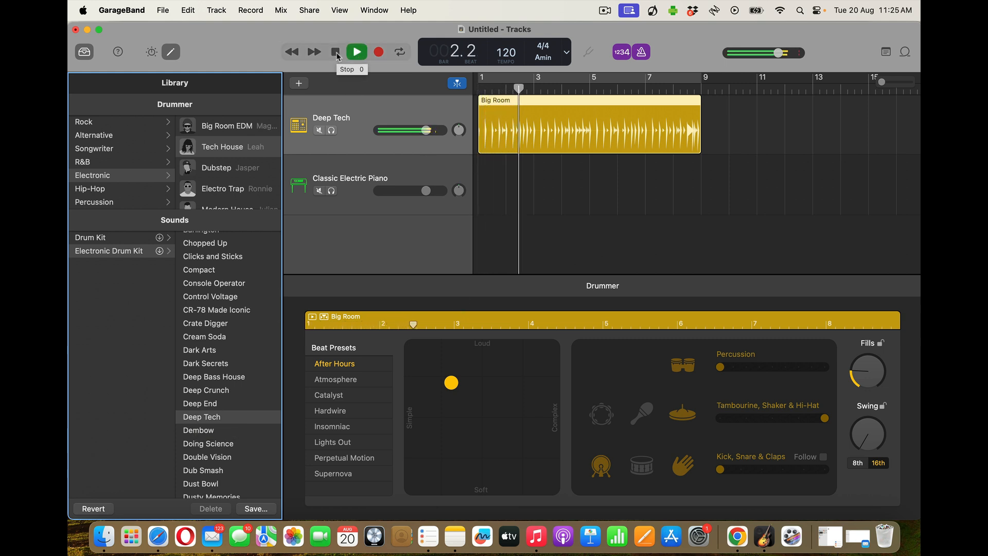
click(336, 53)
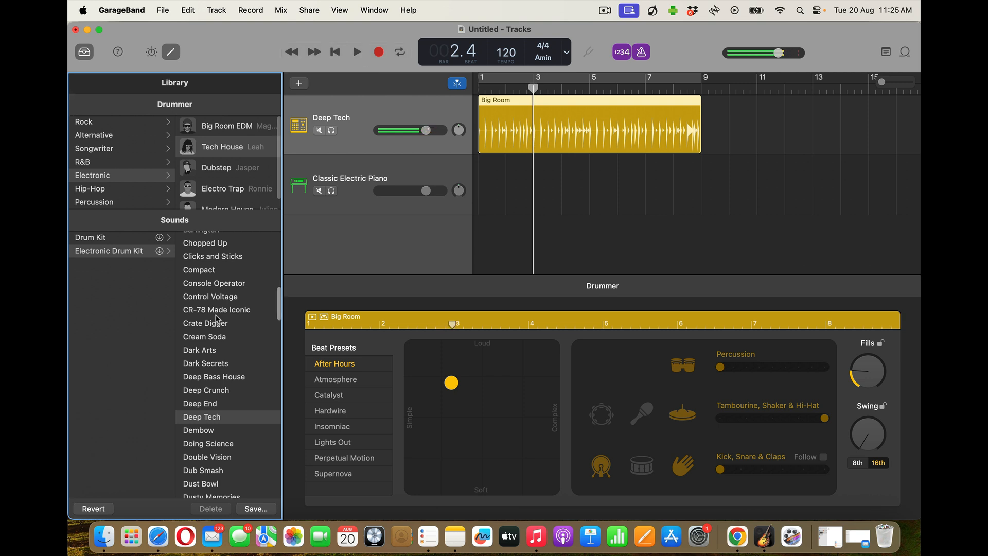
scroll(216, 318, up, 15)
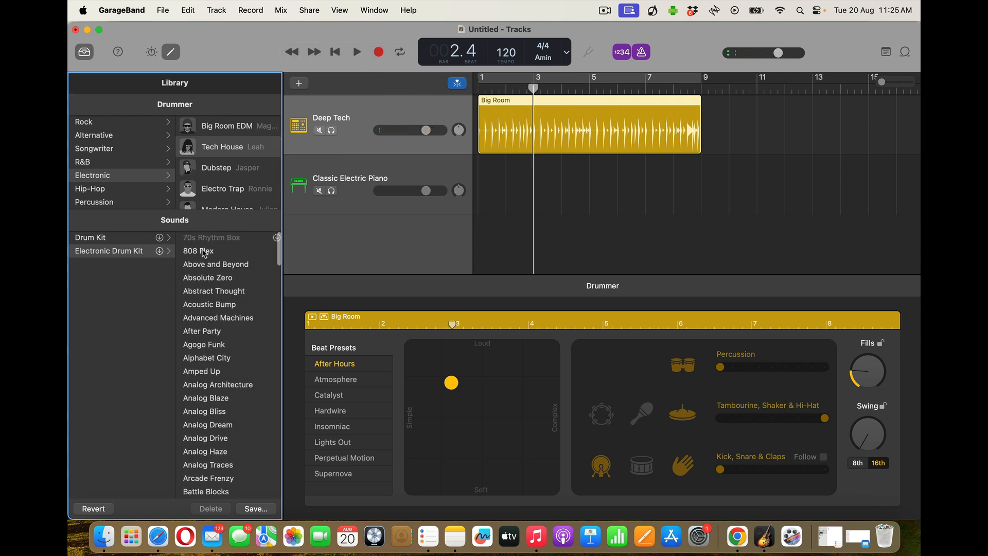
click(203, 252)
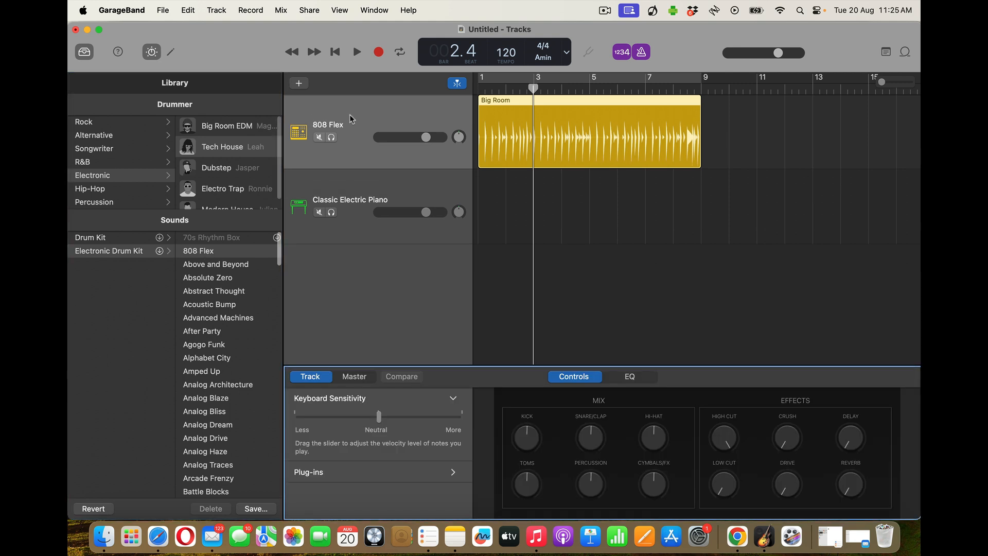
Play the project from the start to hear the 808 Flex kit, then return to the start
click(335, 52)
click(356, 52)
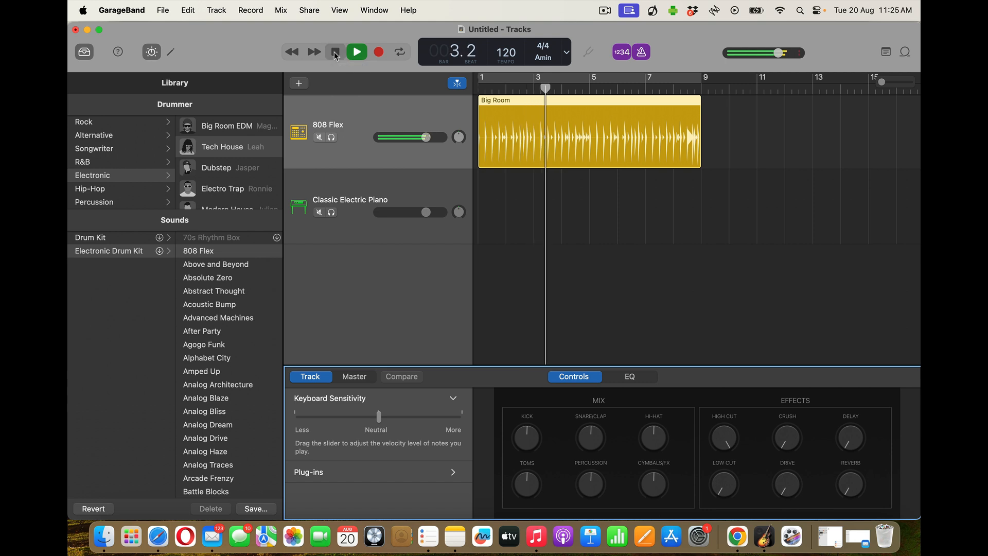
click(335, 52)
click(336, 53)
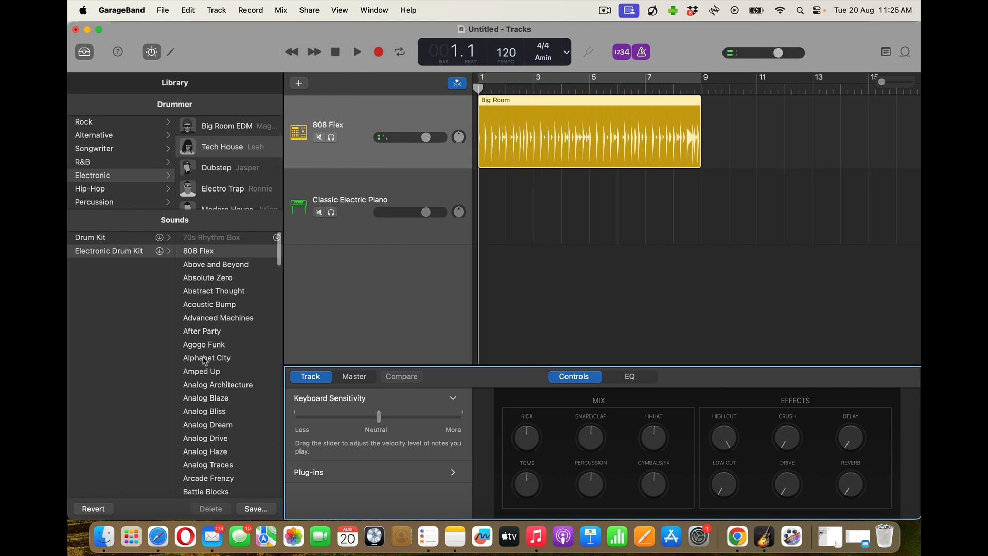
Audition Above and Beyond, Absolute Zero and Big Room EDM, restore Tech House with 808 Flex, and open the Drummer editor
scroll(205, 360, down, 6)
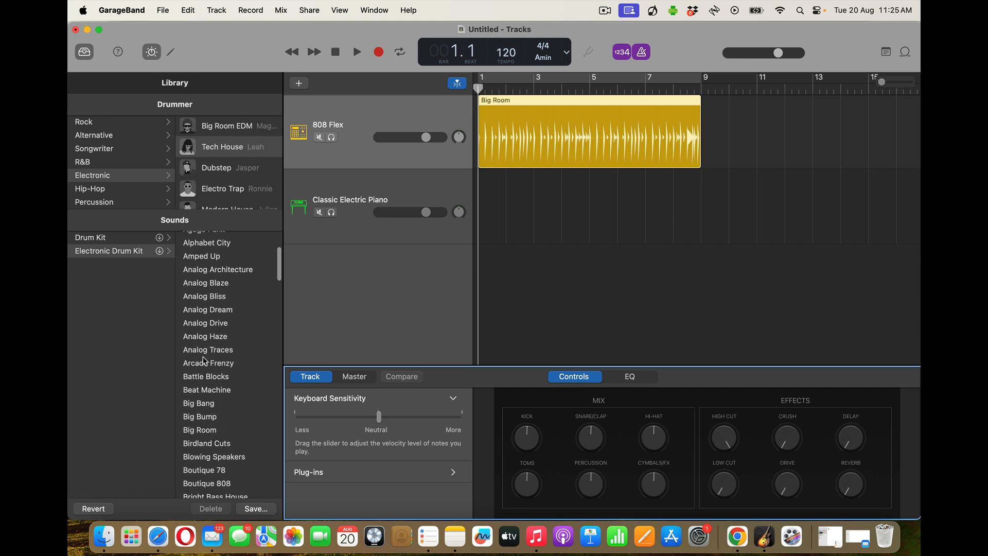
scroll(205, 360, down, 5)
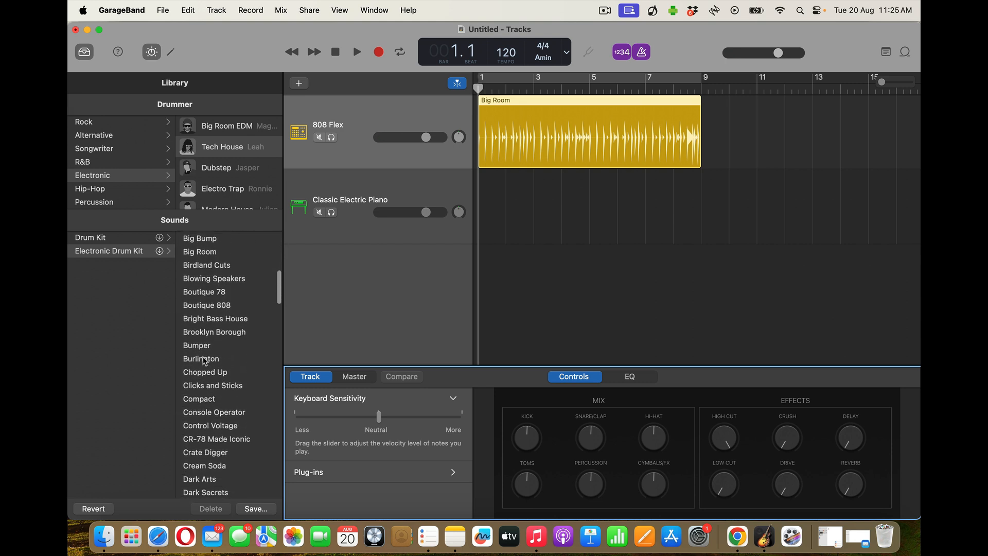
scroll(205, 360, down, 3)
scroll(204, 361, up, 6)
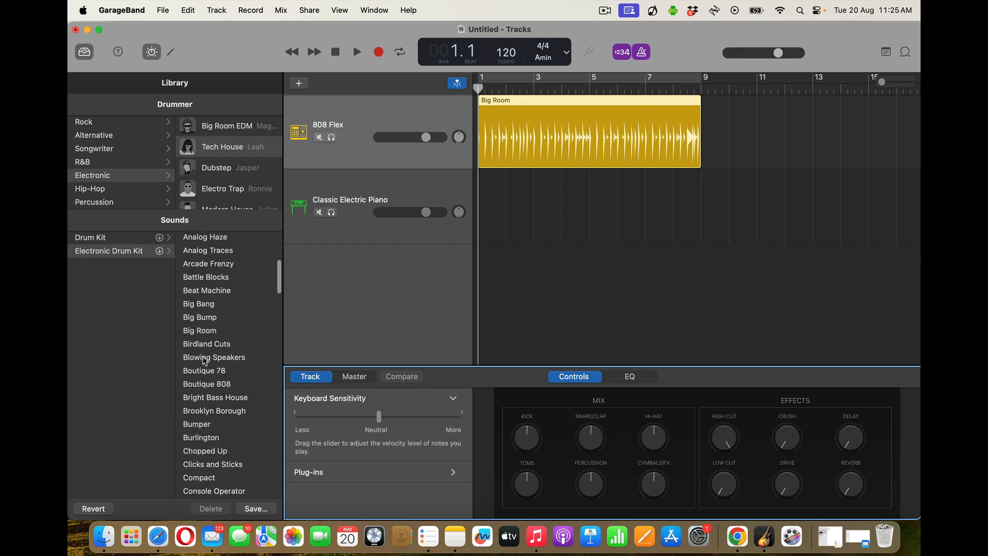
scroll(205, 360, up, 8)
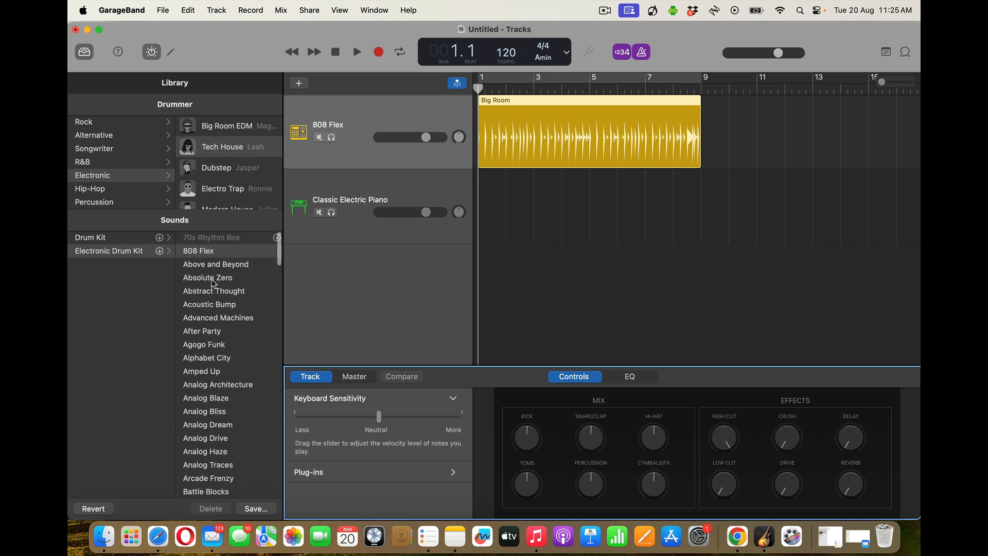
click(212, 265)
click(212, 276)
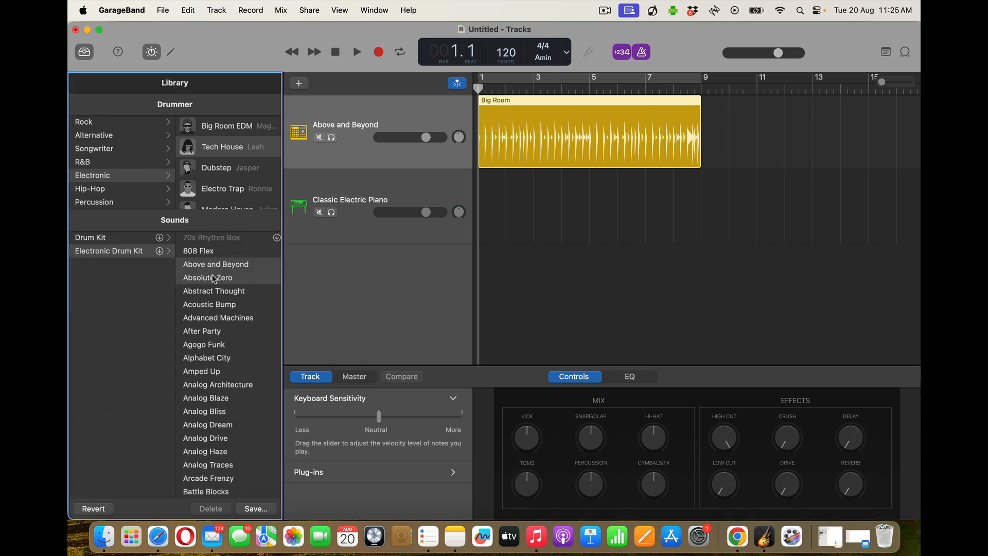
click(230, 126)
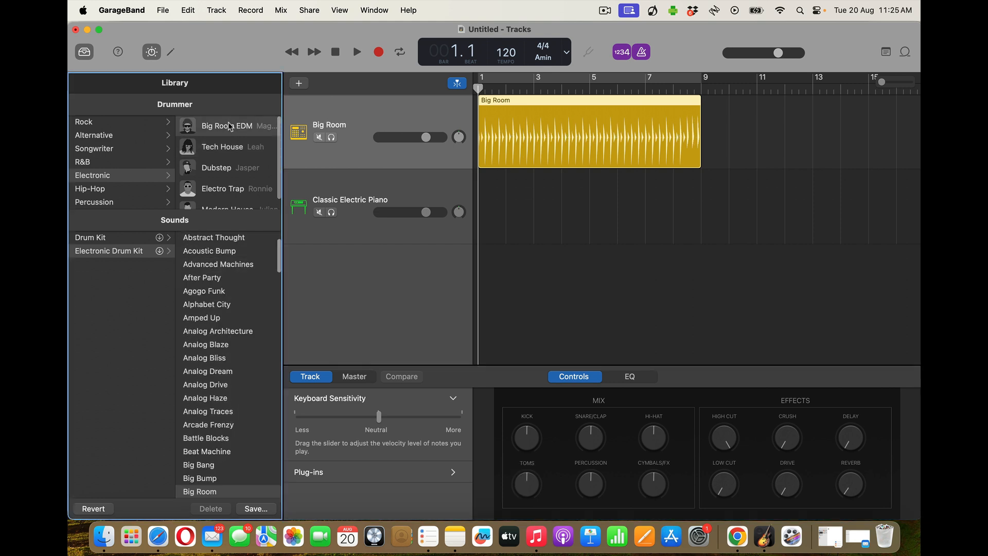
click(226, 149)
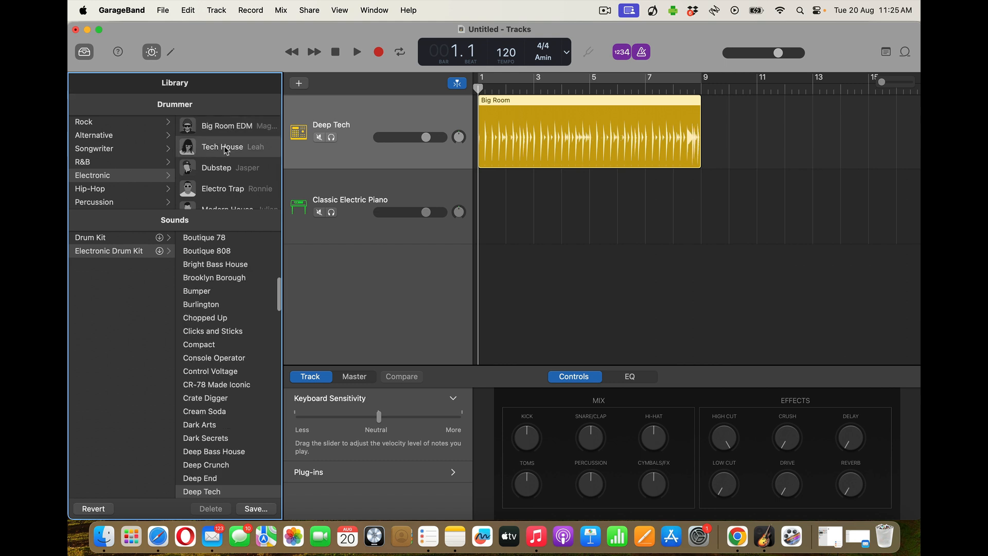
click(88, 252)
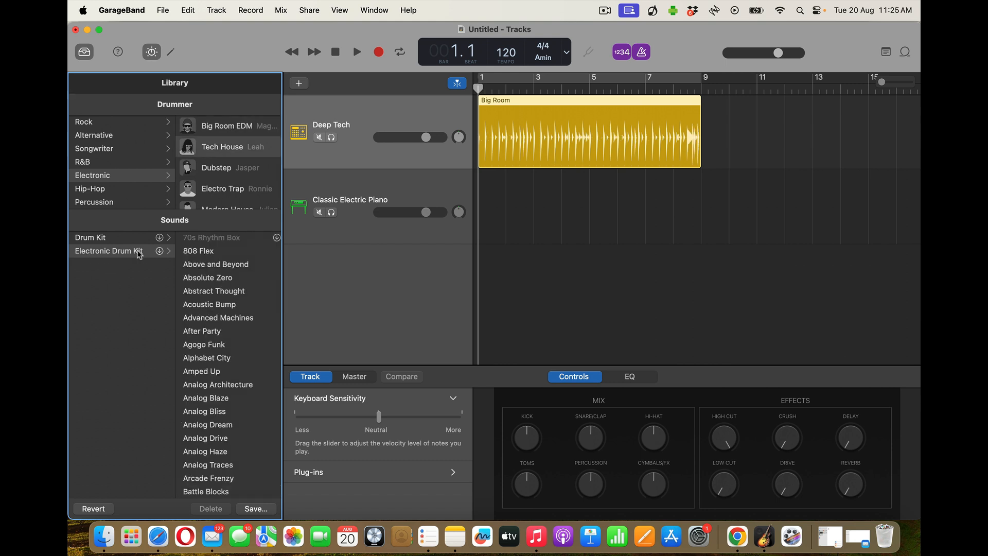
click(194, 254)
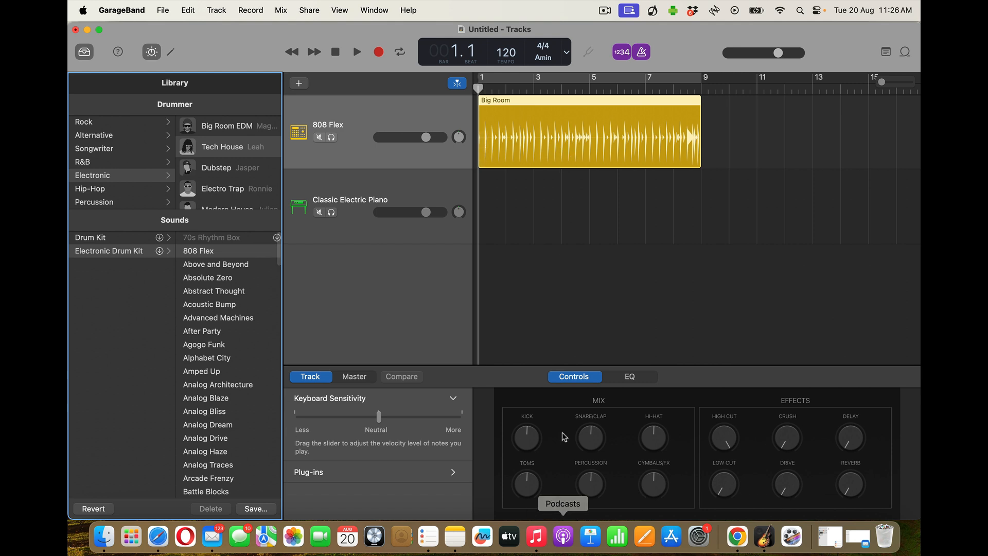
double_click(542, 128)
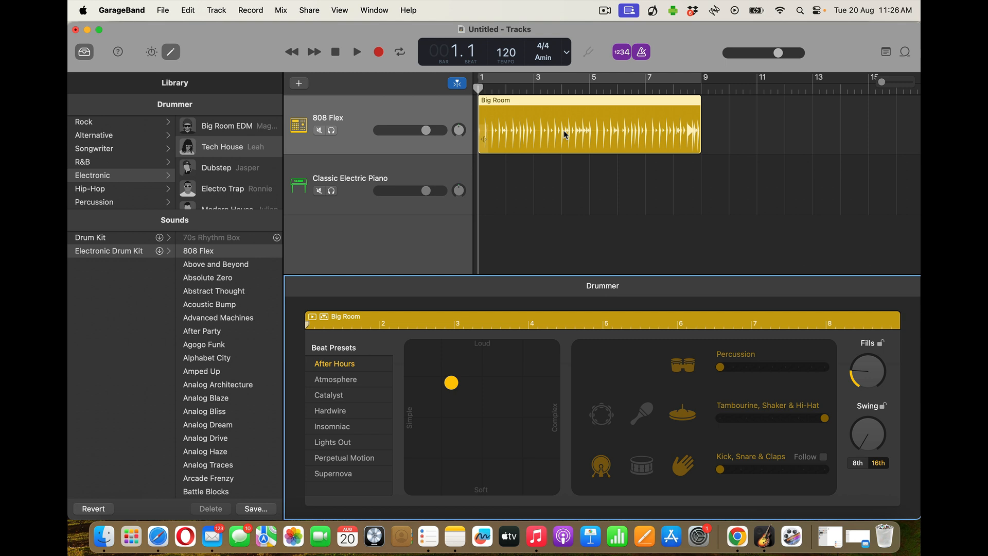
Try the Absolute Zero kit, revert to 808 Flex, and open the Big Room region's Drummer editor
click(201, 279)
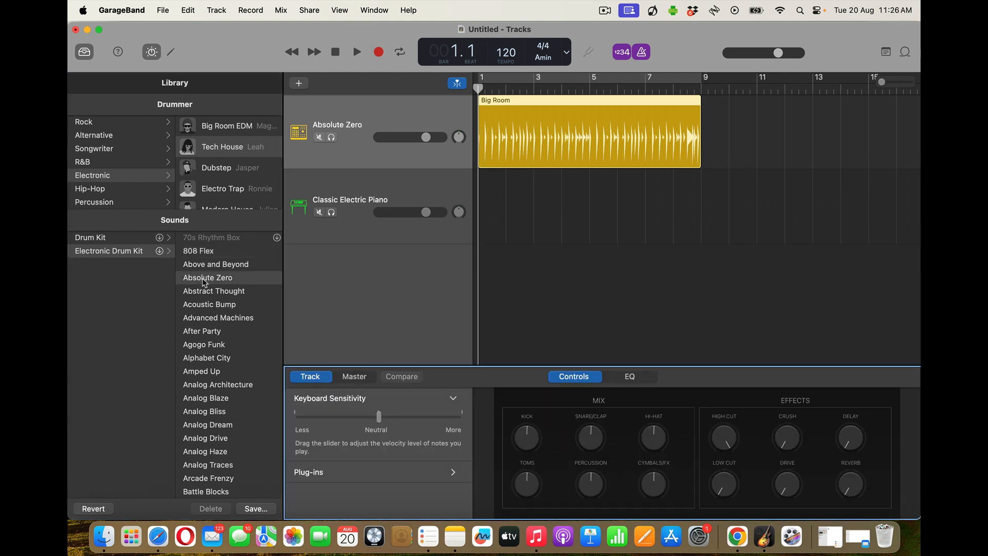
click(207, 252)
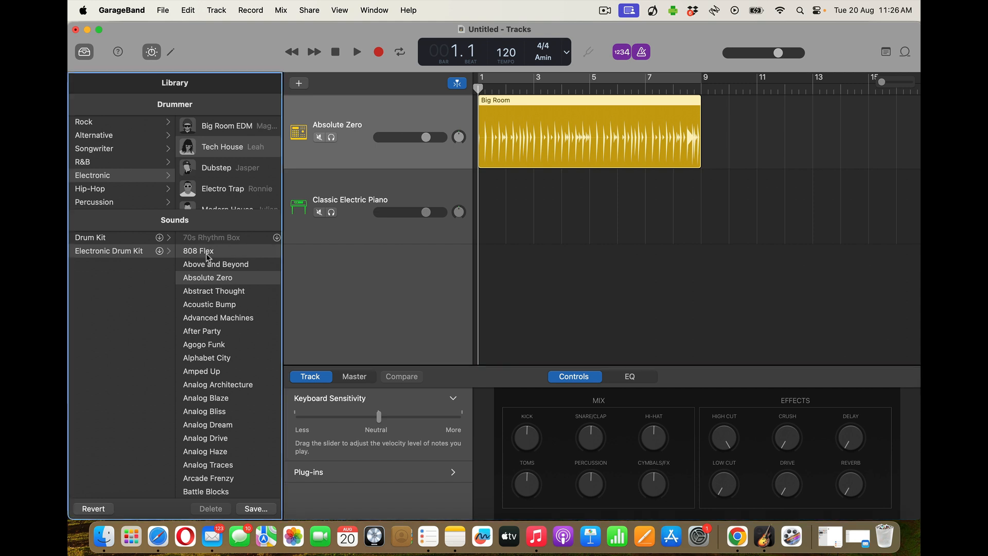
double_click(579, 134)
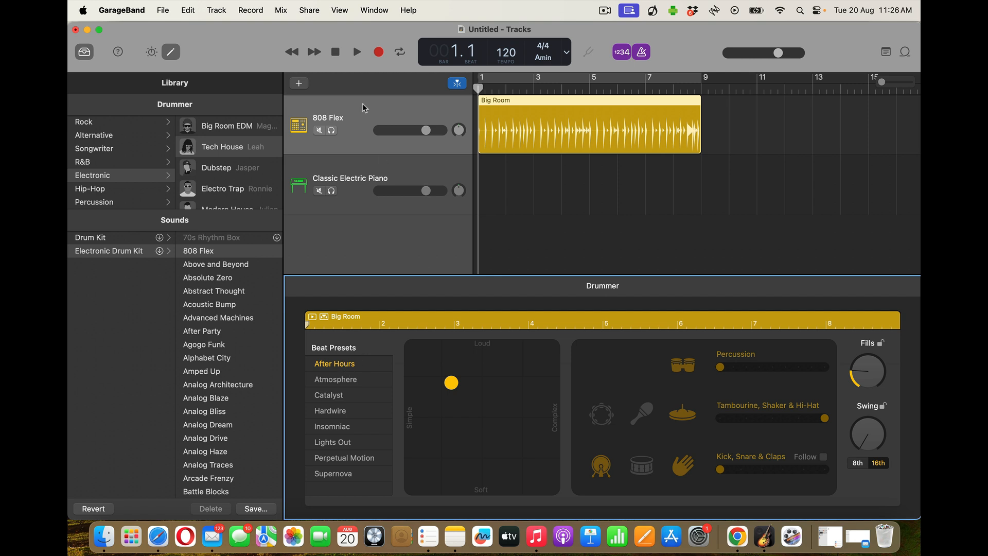
Audition the beat, then try the Atmosphere preset and play it from the start
click(351, 53)
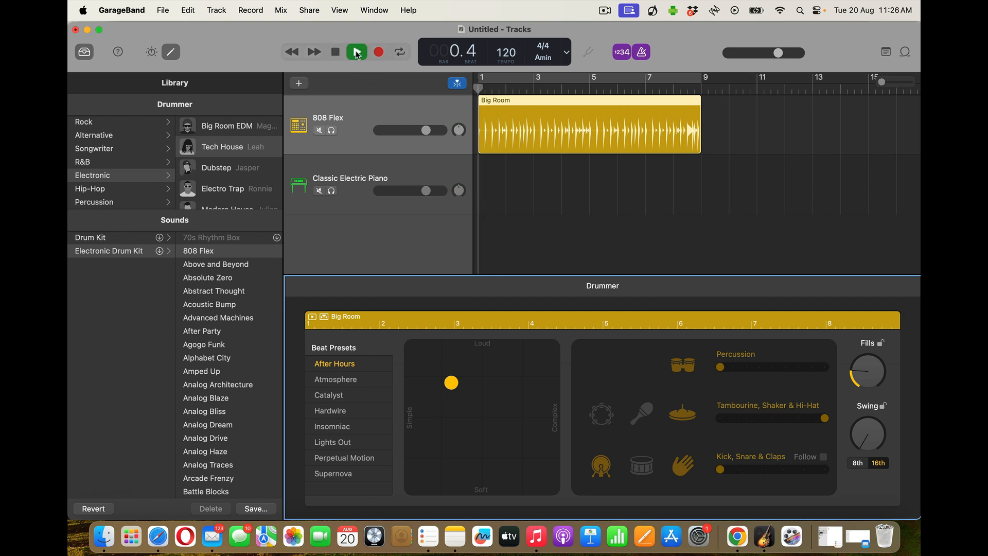
click(336, 52)
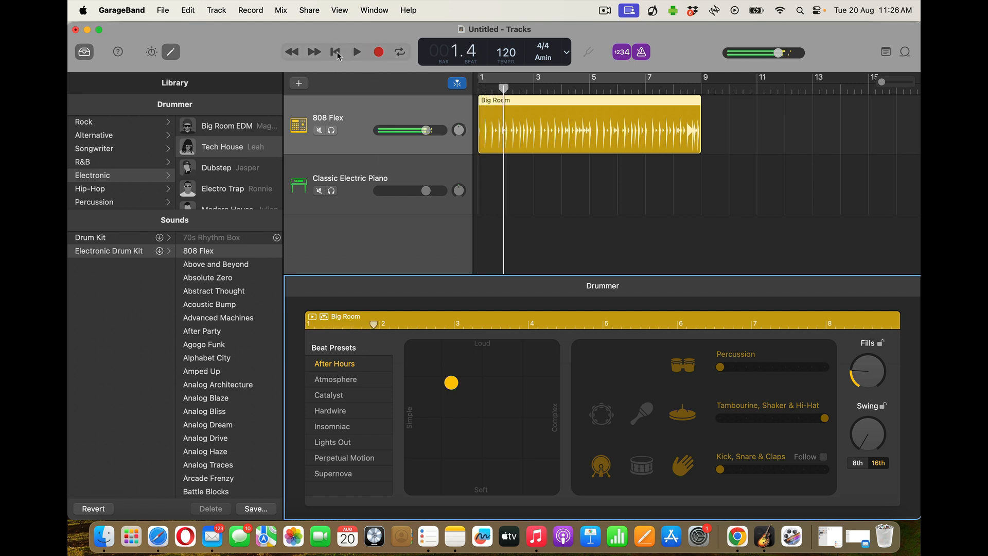
click(335, 379)
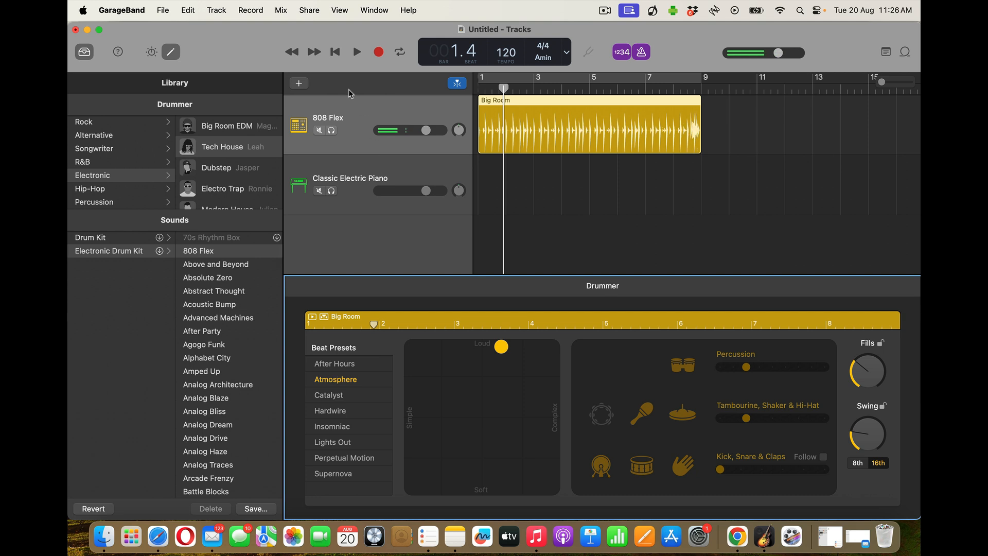
click(335, 52)
click(356, 53)
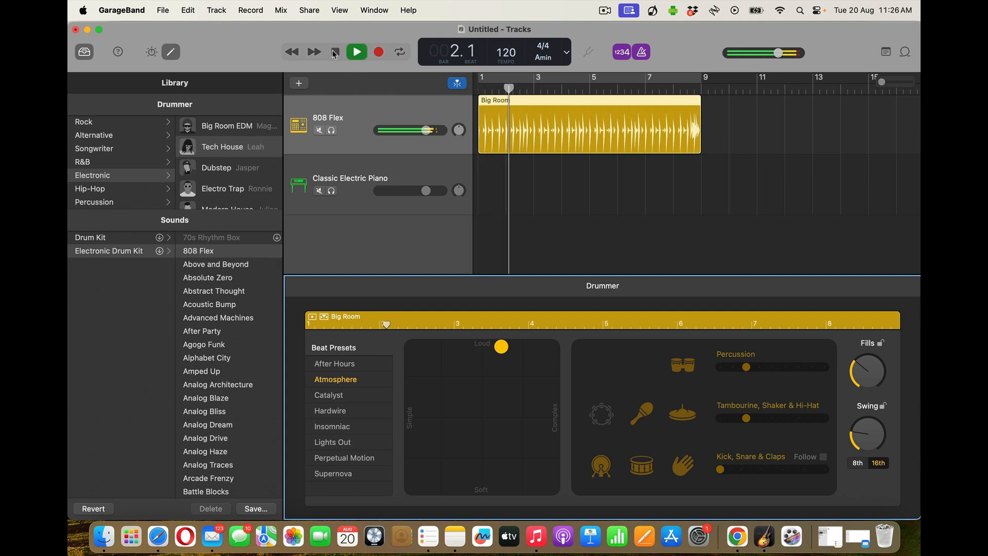
click(335, 52)
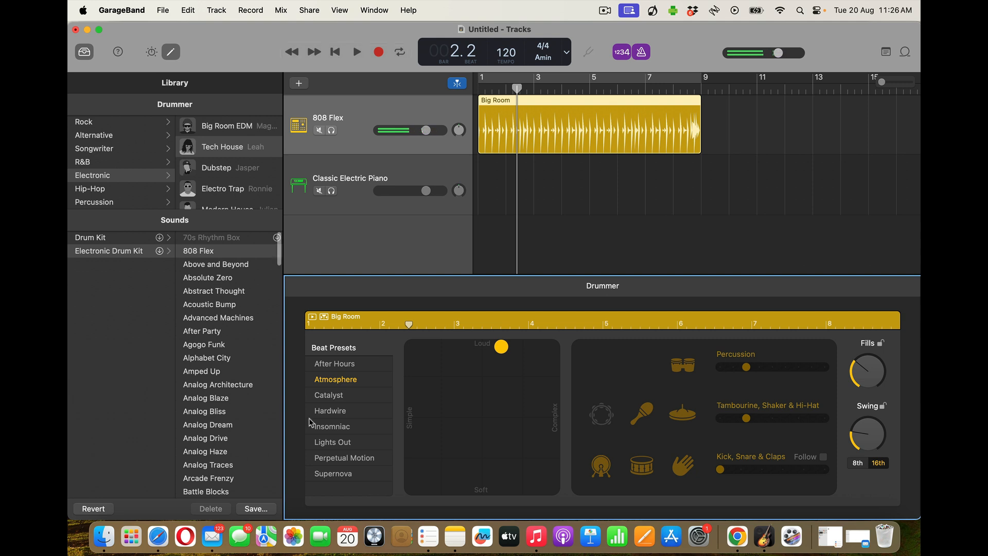
Apply the Lights Out preset and audition it pushed to maximum loudness
click(329, 445)
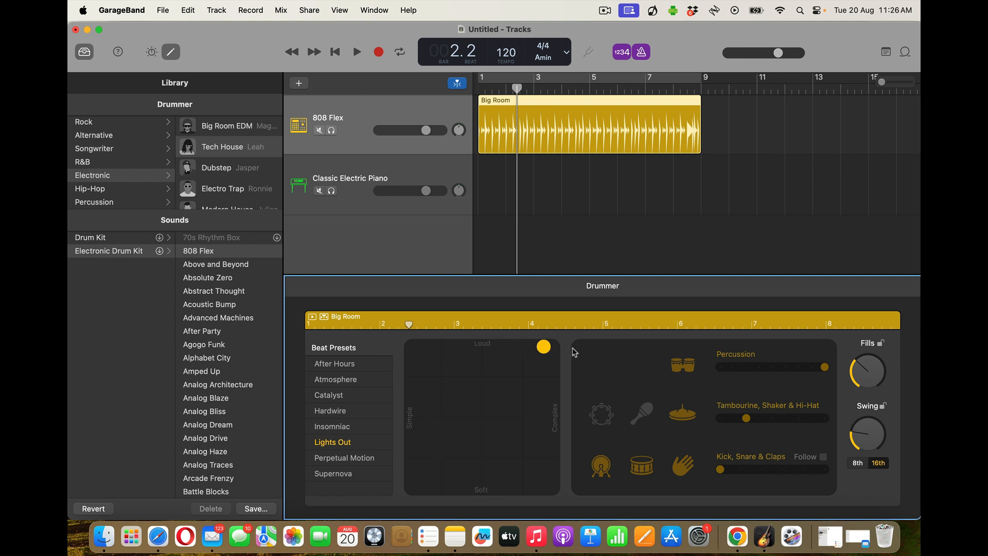
drag(543, 347, 565, 341)
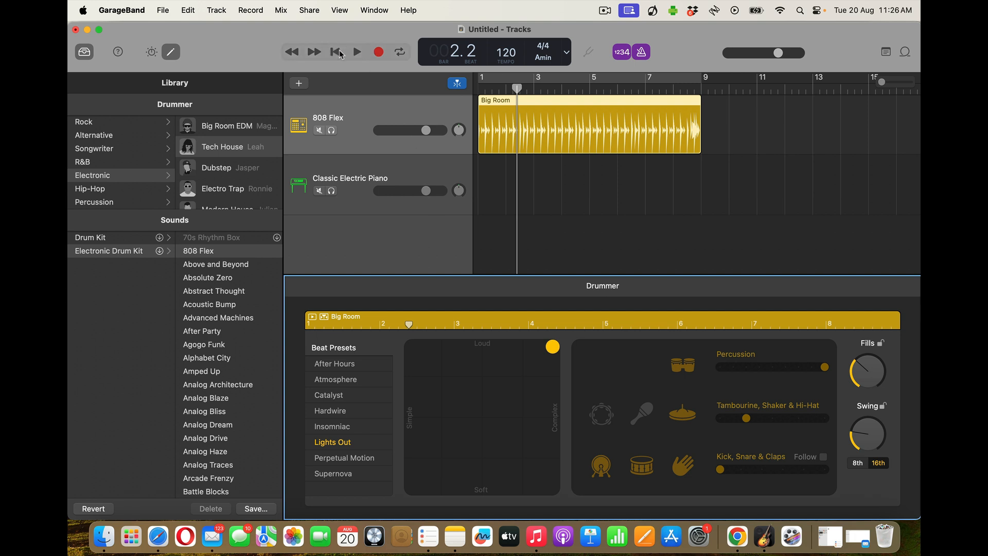
click(340, 55)
key(space)
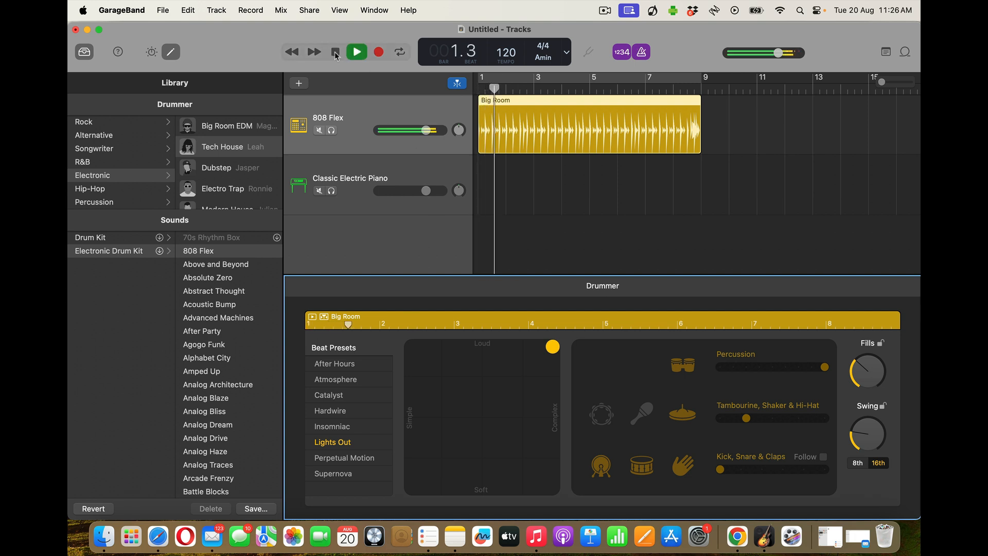
click(336, 53)
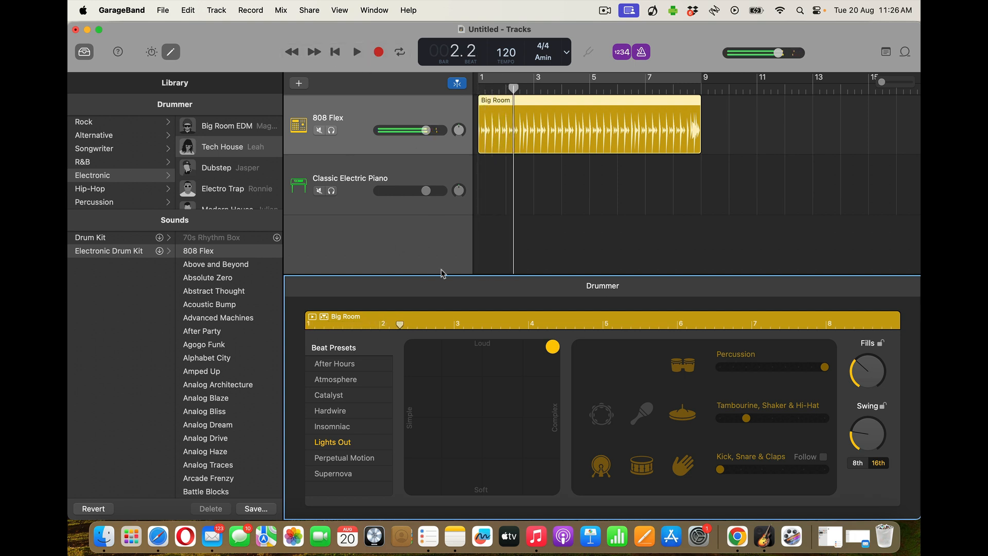
Audition a soft, simple setting, then leave the XY puck at medium loudness and complexity
drag(555, 350, 385, 496)
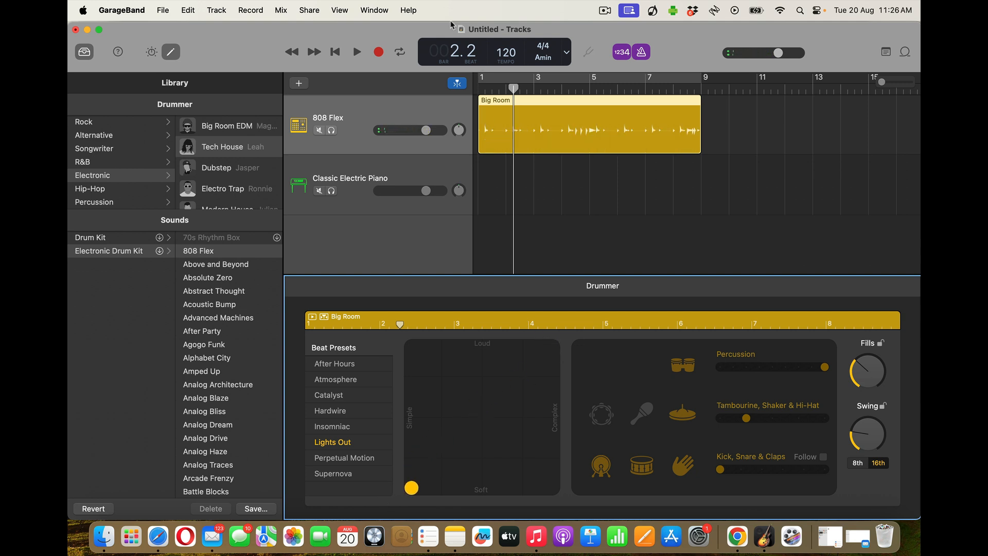
click(335, 52)
key(space)
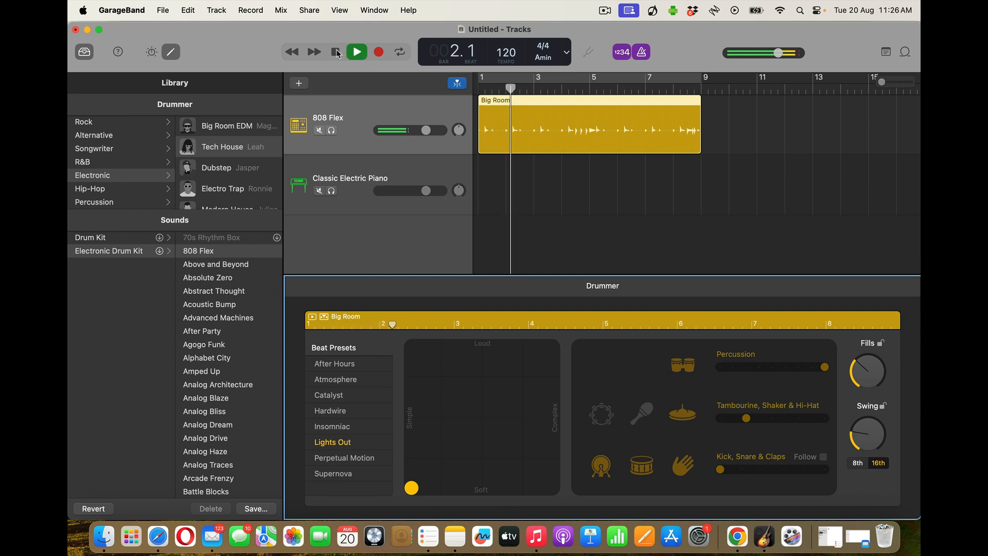
click(337, 52)
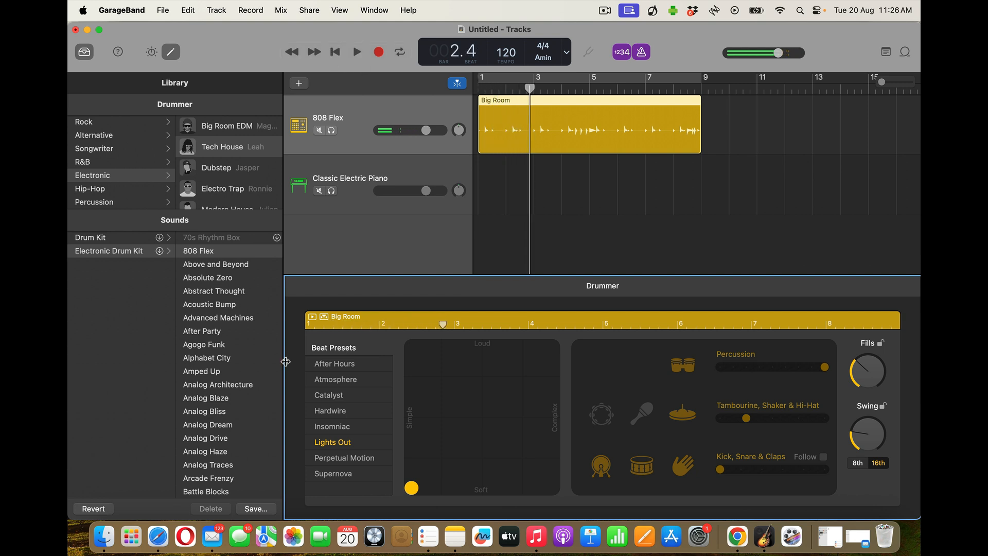
drag(411, 491, 478, 420)
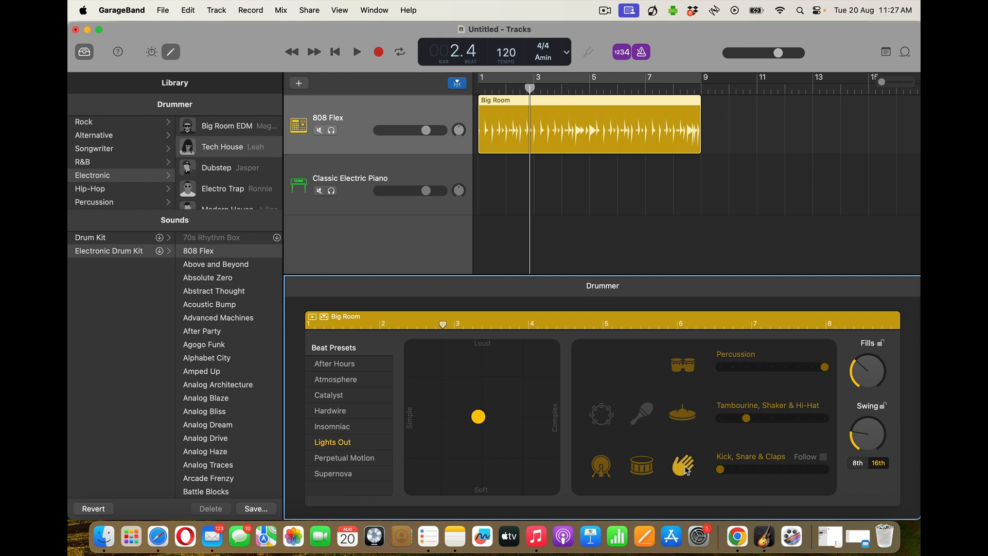
Turn off the Percussion part and audition the beat from the start
click(688, 368)
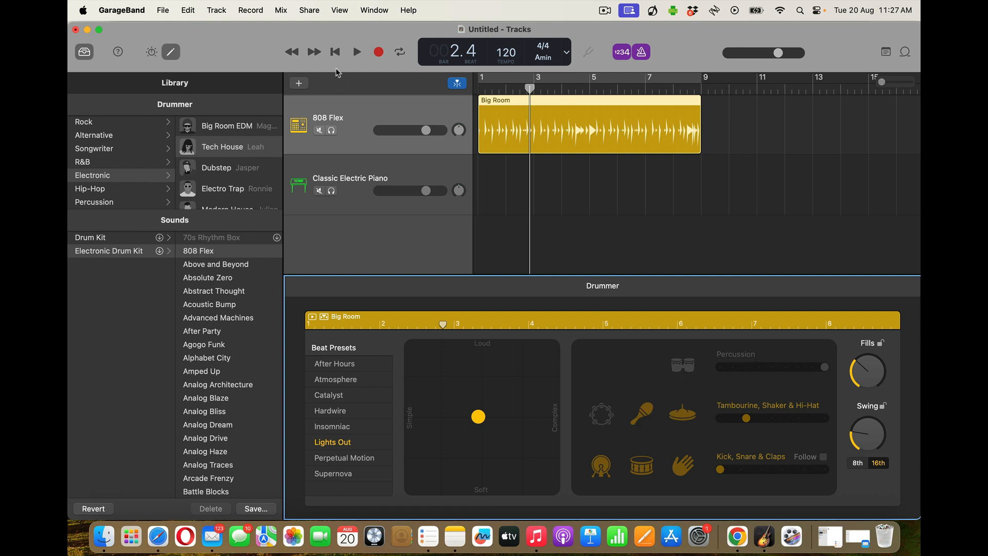
click(335, 51)
click(357, 53)
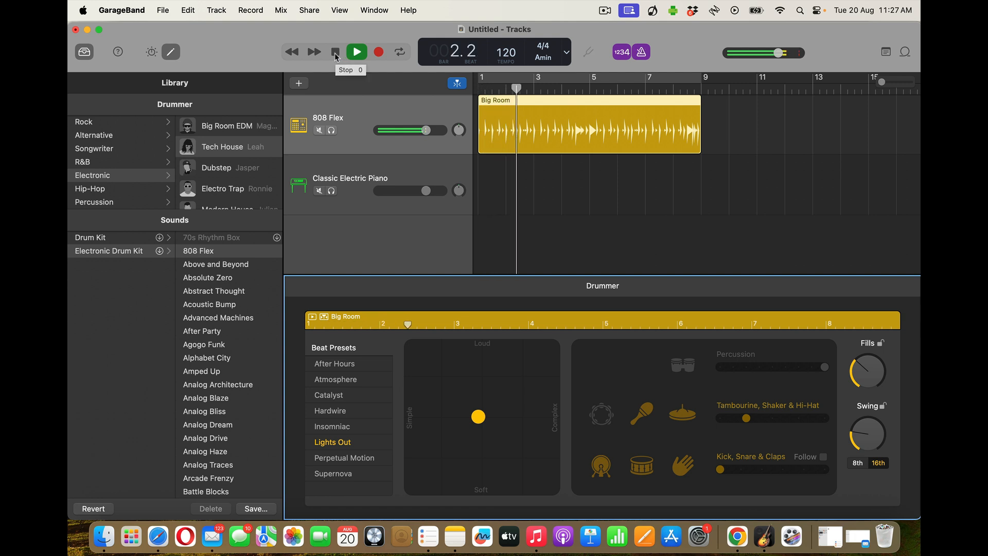
click(336, 53)
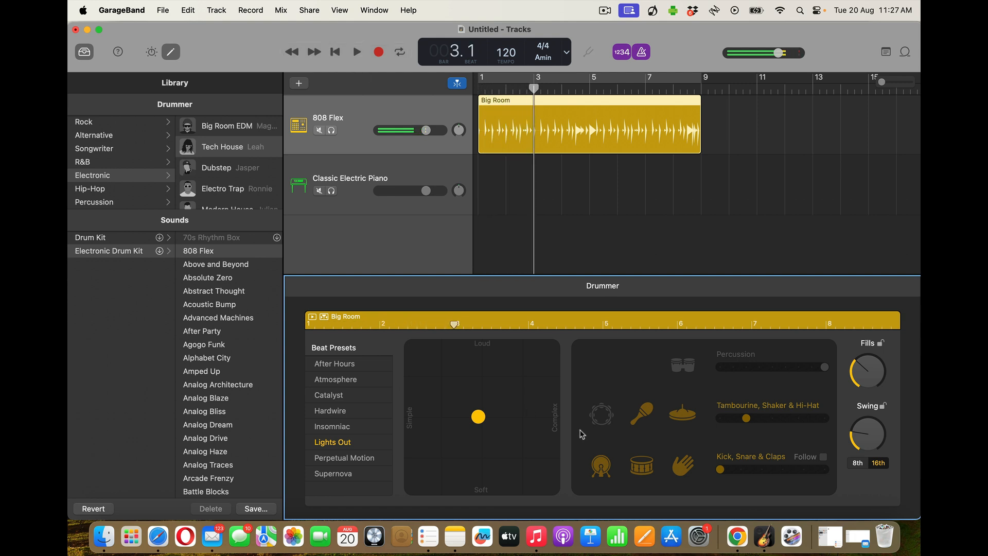
Bring the tambourine back in, audition it, and adjust the kick, snare and claps complexity
click(601, 414)
click(335, 51)
click(356, 51)
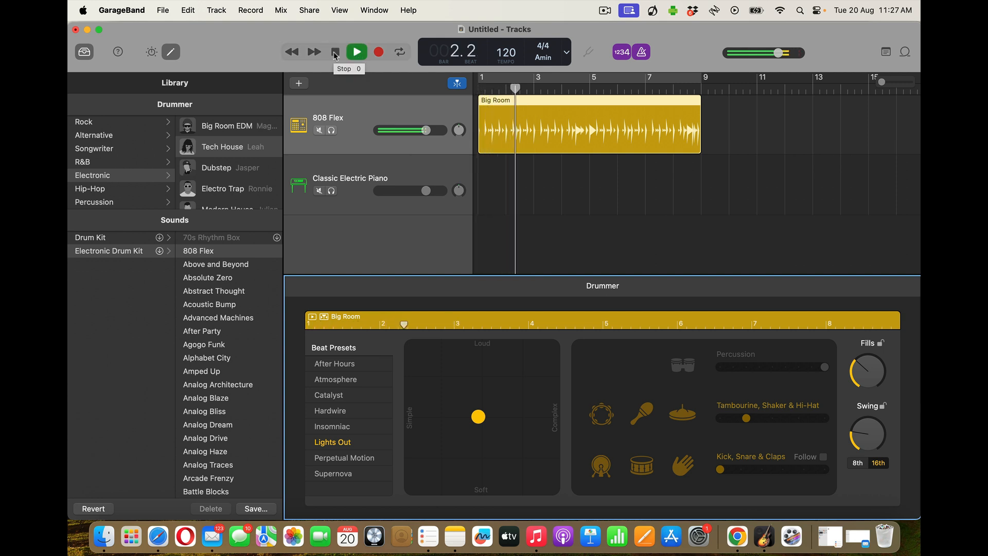
click(335, 53)
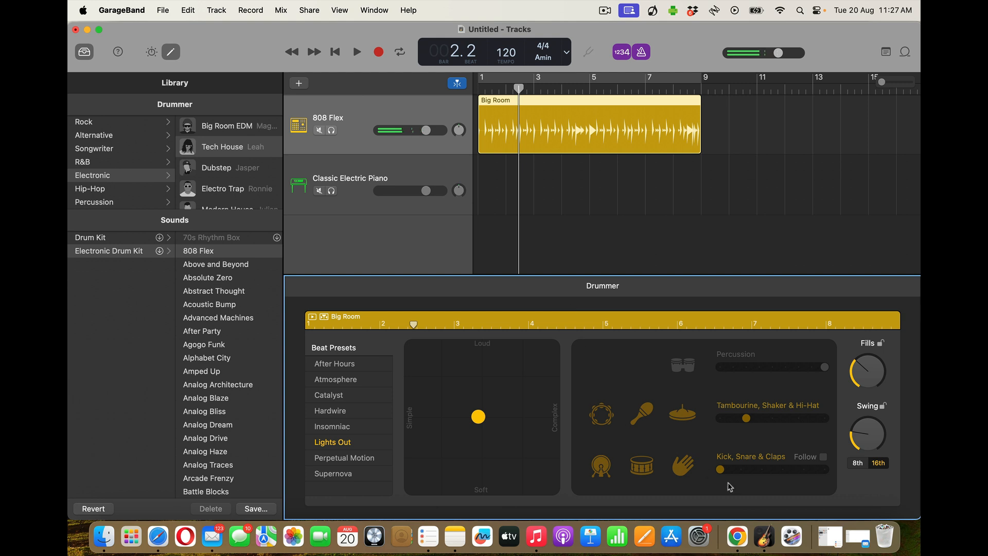
mouse_move(721, 470)
mouse_down()
mouse_move(832, 483)
mouse_move(719, 486)
mouse_up()
key(Return)
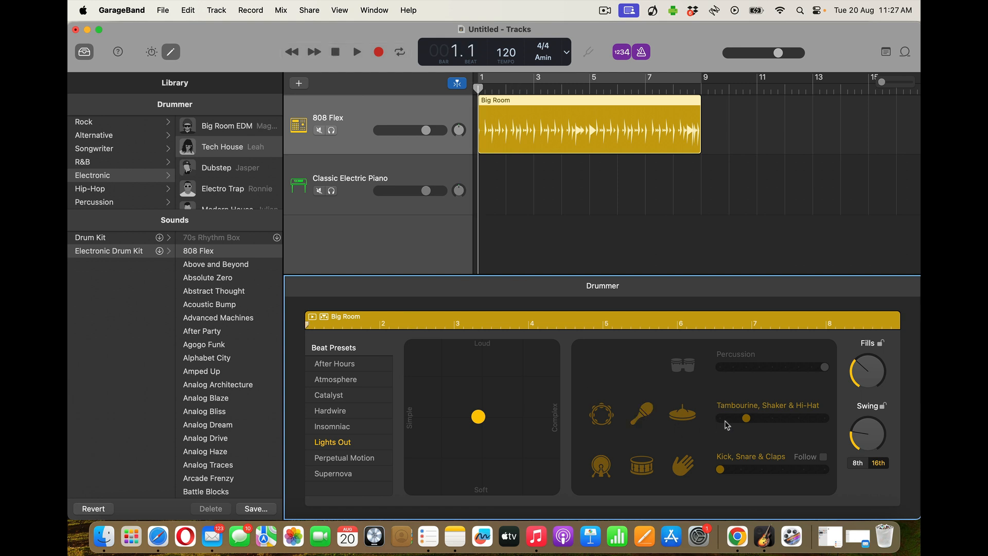
Audition tambourine, shaker and hi-hat at minimum, then both drum parts at maximum
drag(745, 418, 702, 416)
click(357, 53)
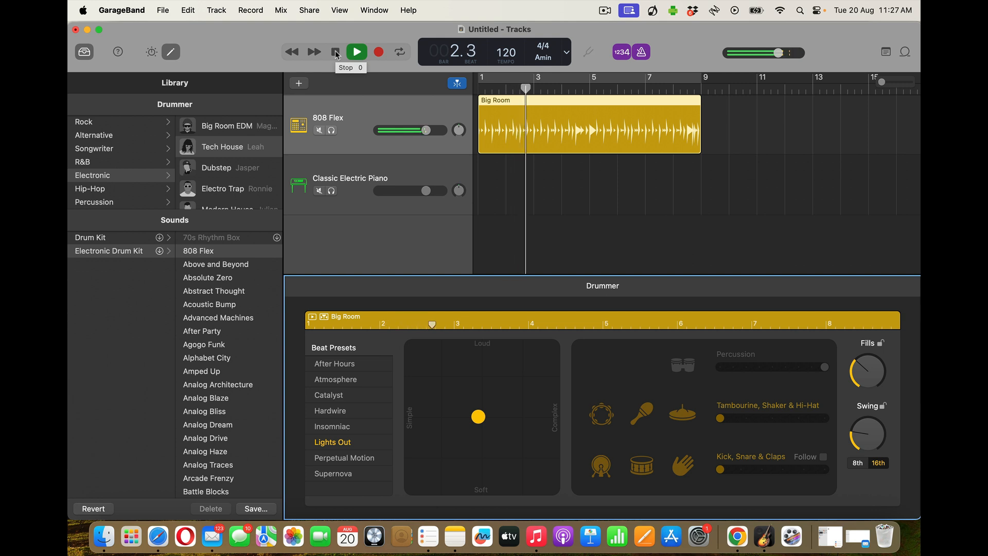
click(336, 52)
drag(721, 419, 849, 427)
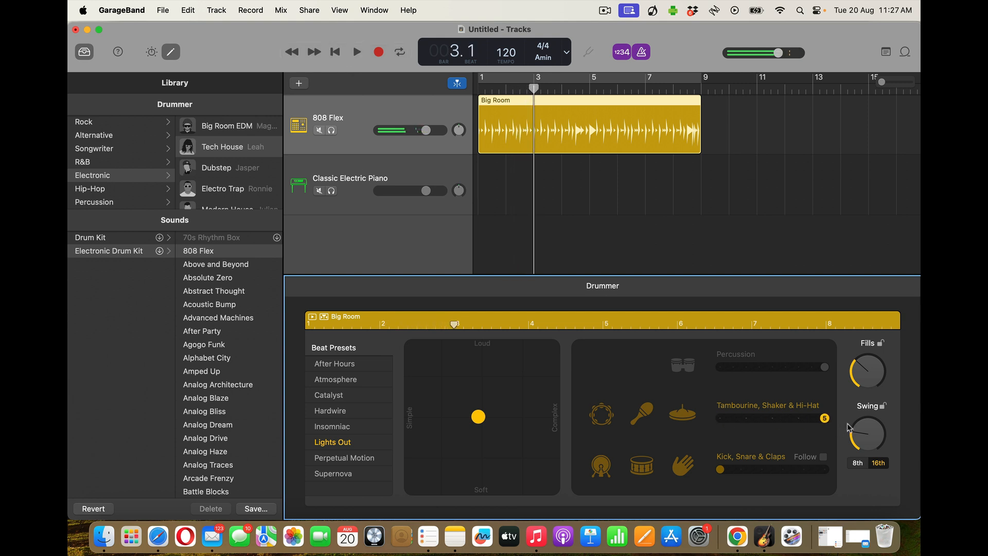
drag(720, 469, 825, 470)
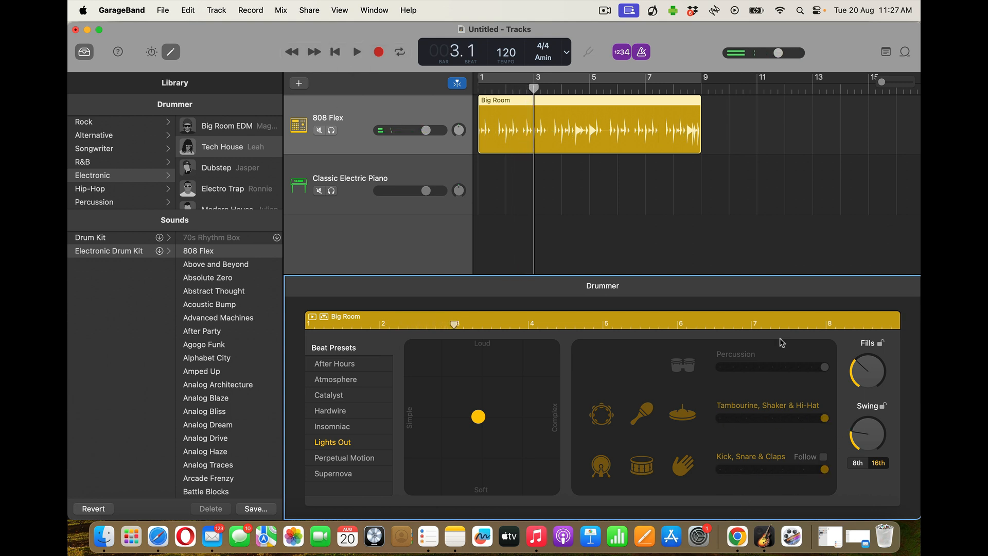
click(335, 52)
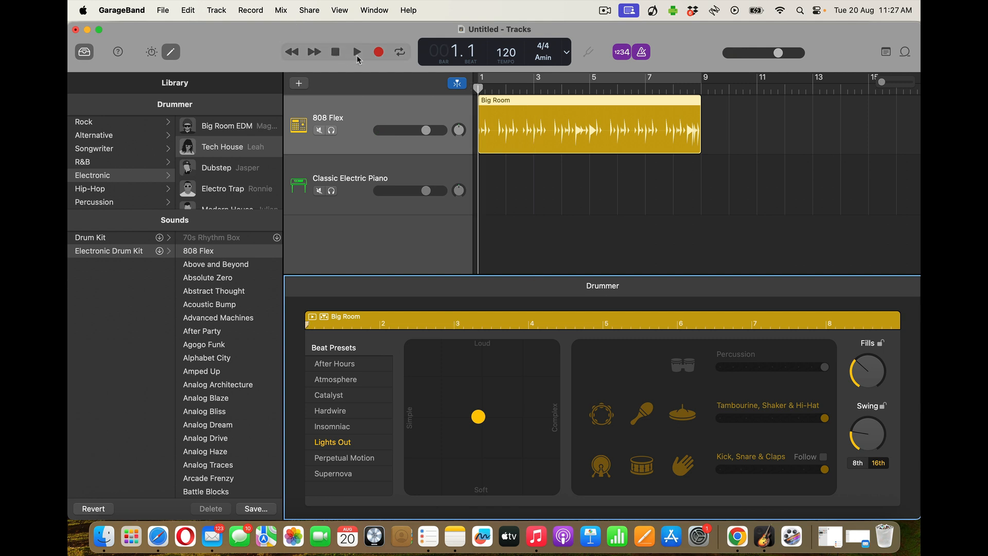
click(357, 52)
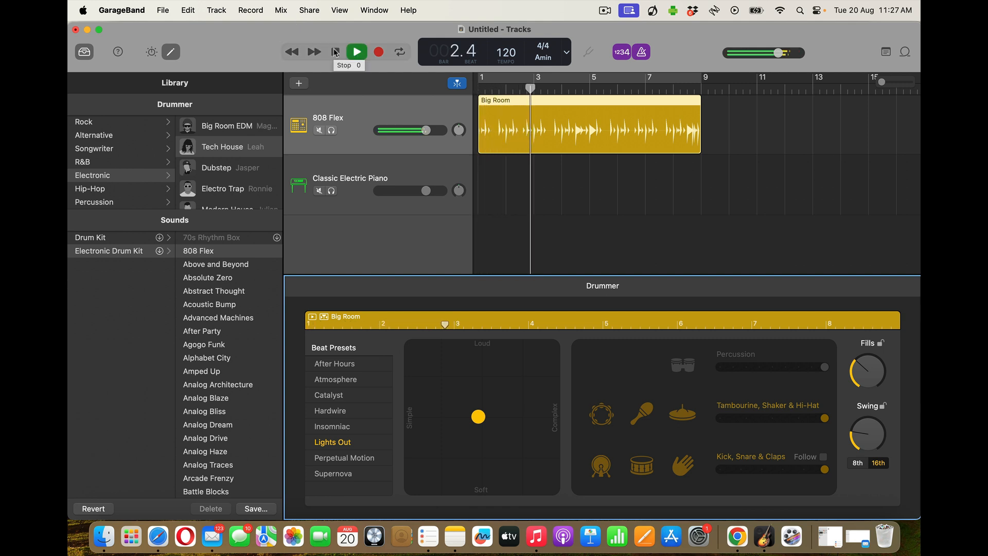
click(335, 52)
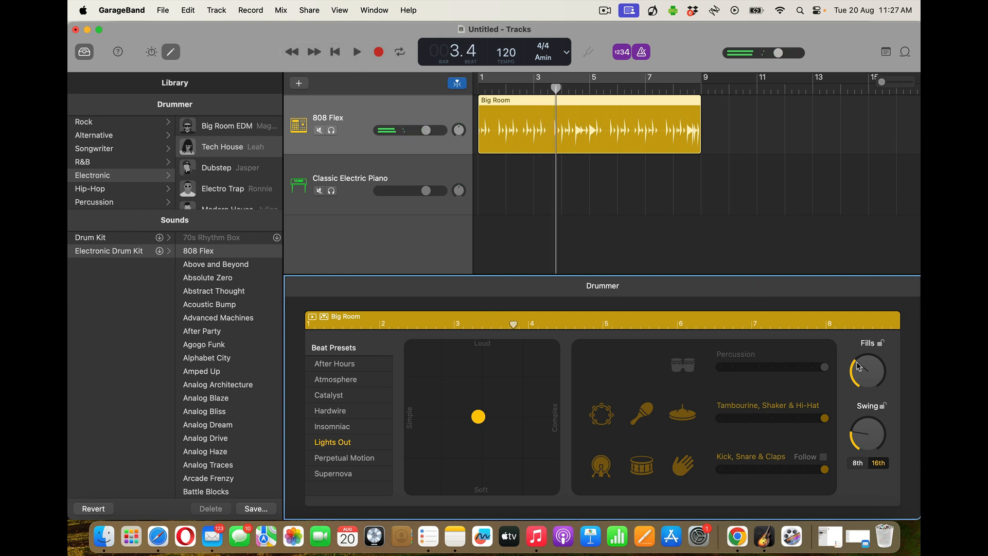
Max out Fills, then set tambourine, shaker and hi-hat to 4 and kick, snare and claps to 2
drag(858, 366, 876, 264)
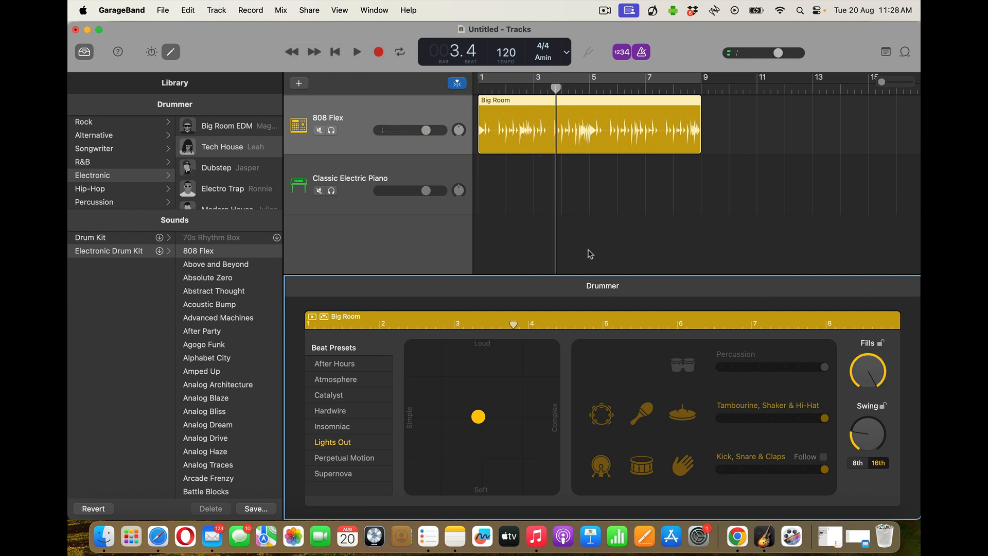
click(335, 52)
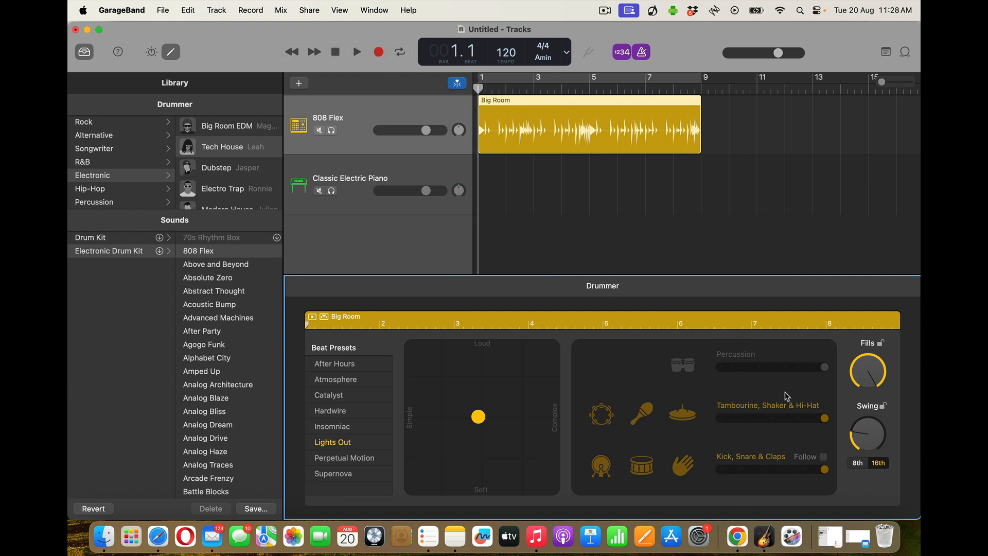
drag(826, 420, 802, 421)
drag(823, 471, 745, 472)
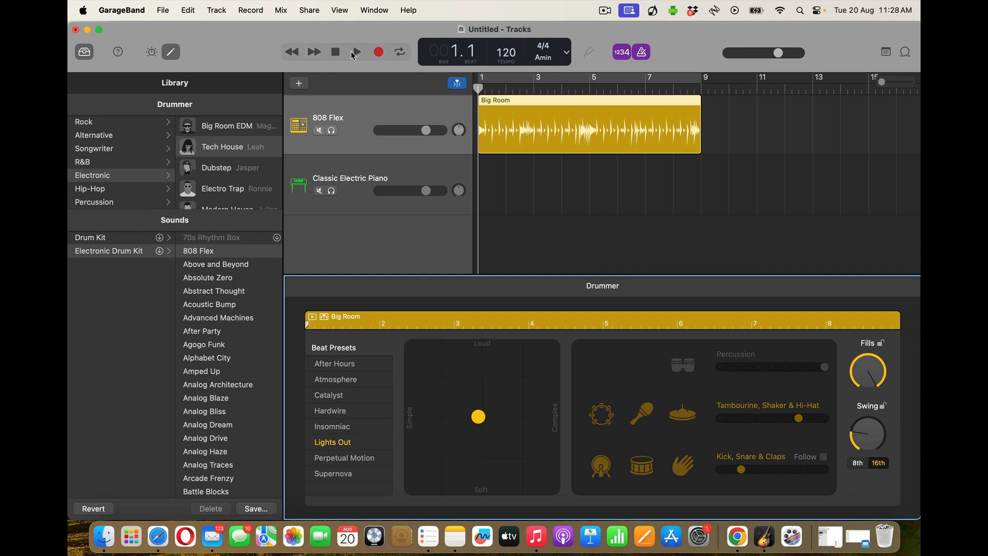
Audition the adjusted Lights Out beat several times from the start
click(354, 53)
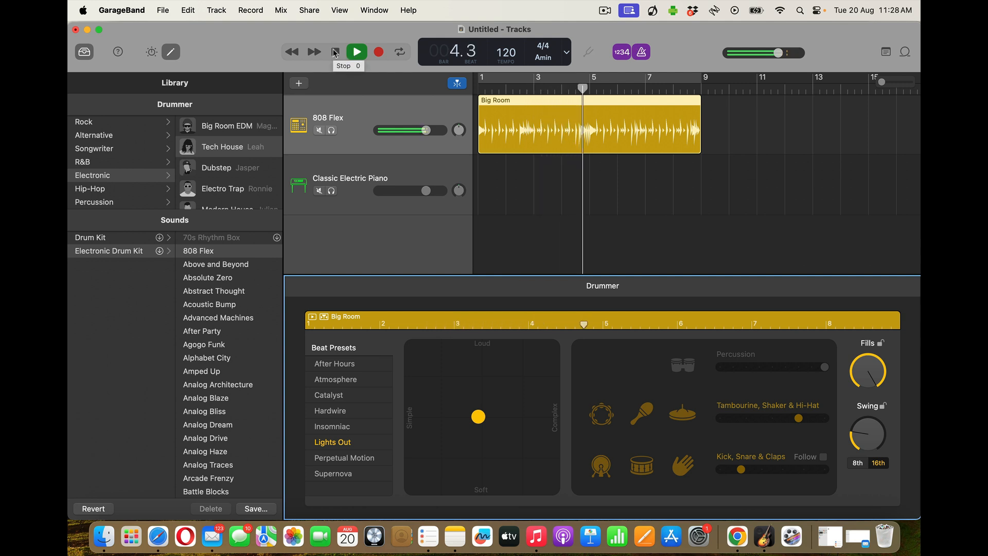
click(335, 52)
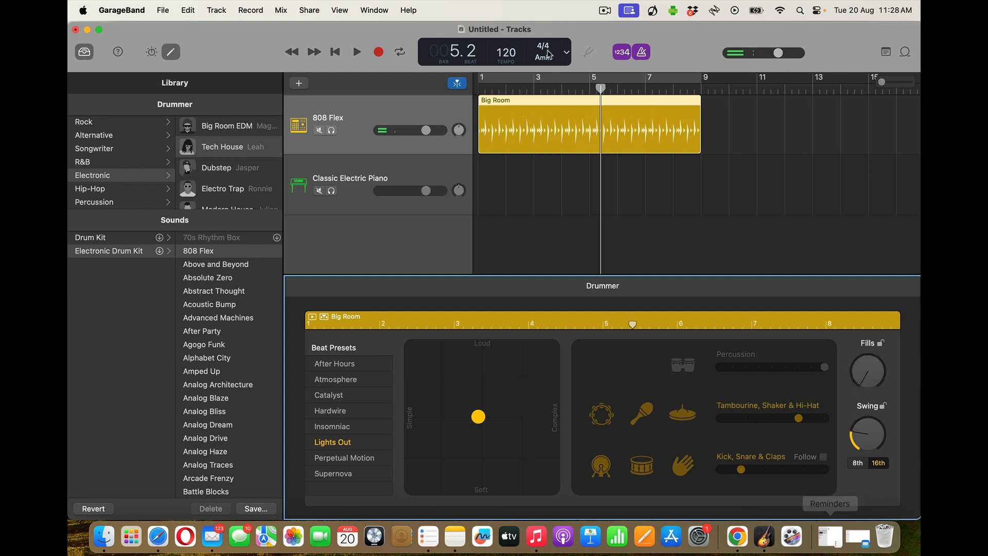
click(339, 56)
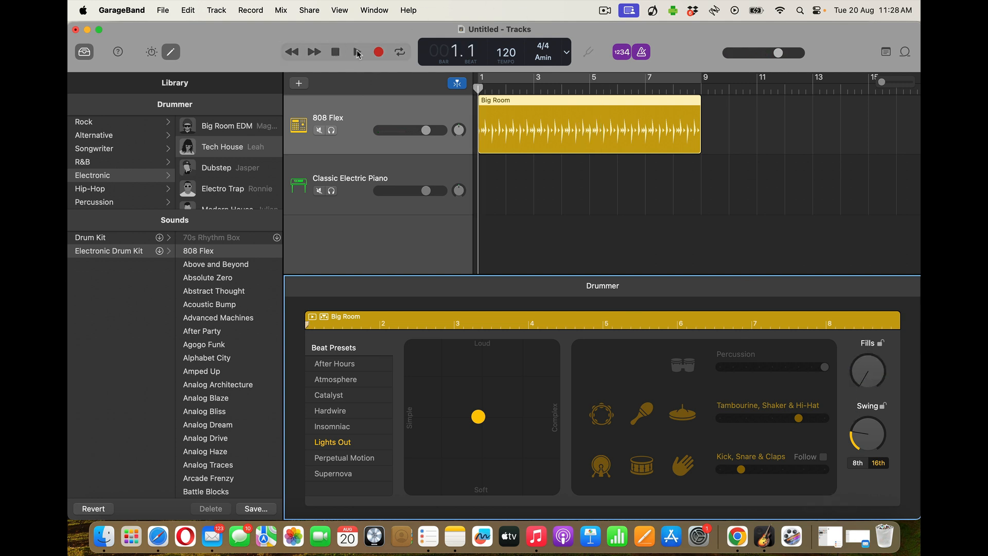
key(space)
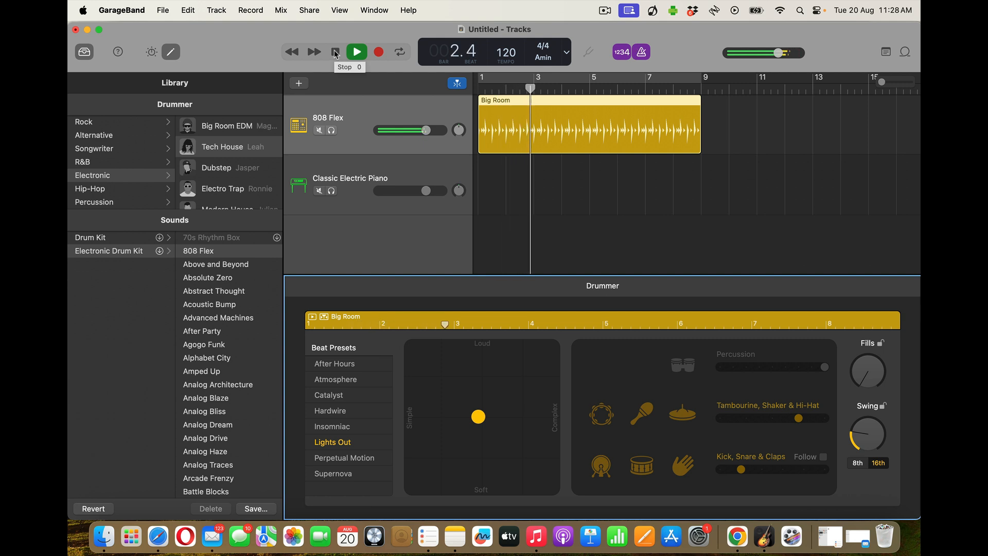
click(335, 53)
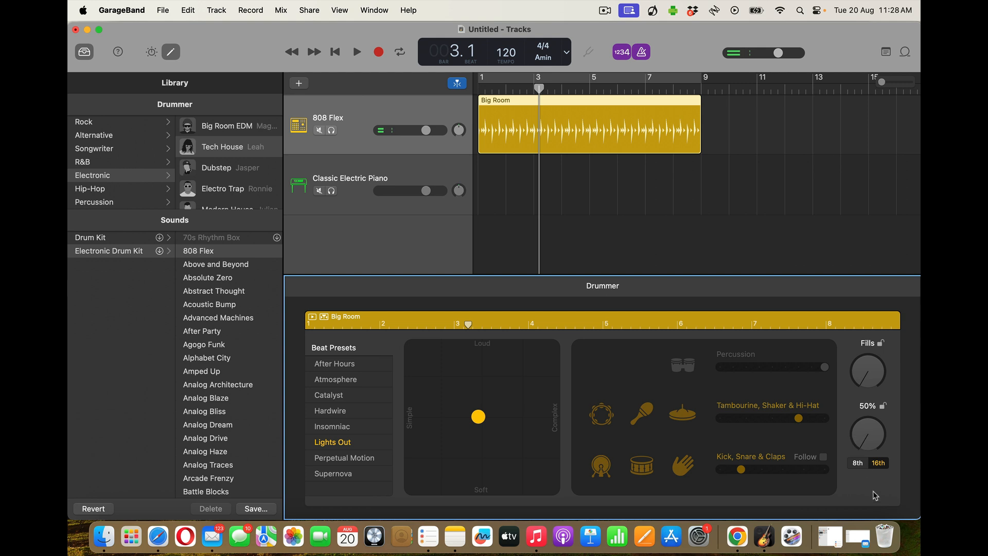
click(335, 53)
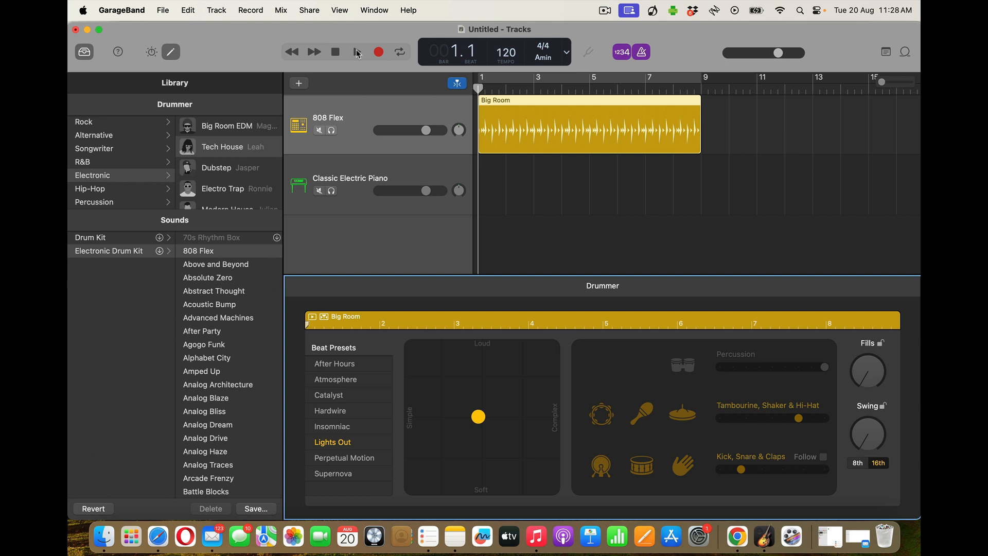
click(357, 54)
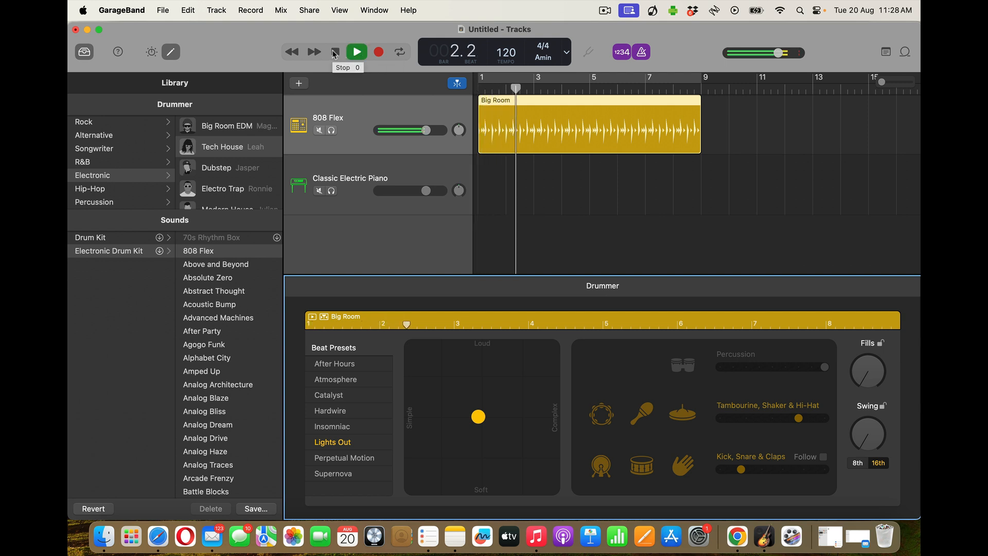
click(334, 53)
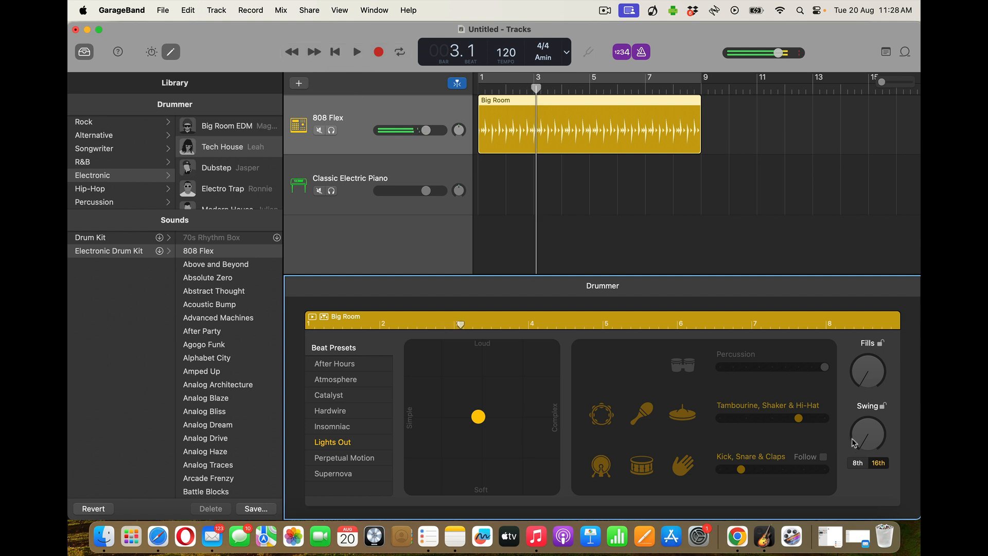
Drop swing to 50% after trying 78%, adjust fills, and push the beat louder and more complex
drag(850, 437, 852, 409)
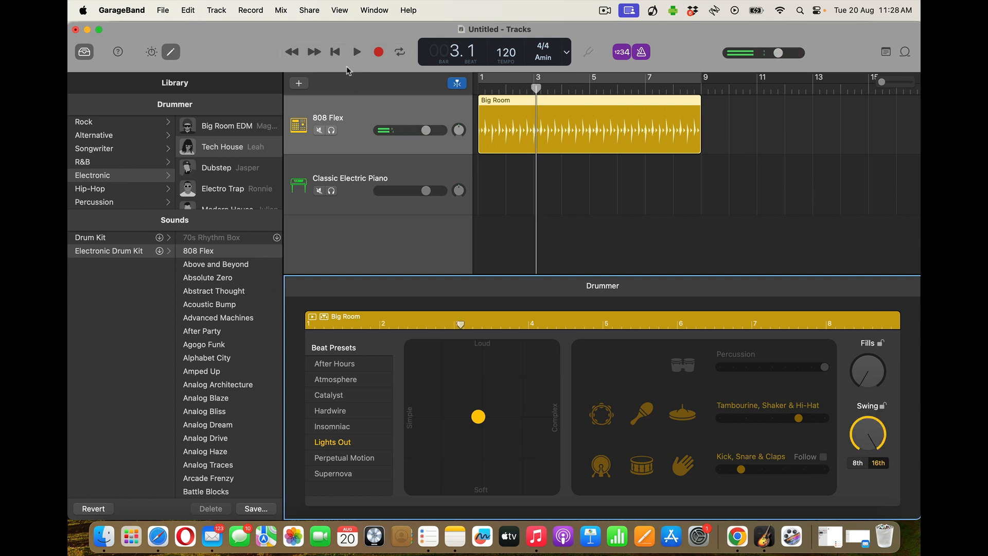
click(336, 52)
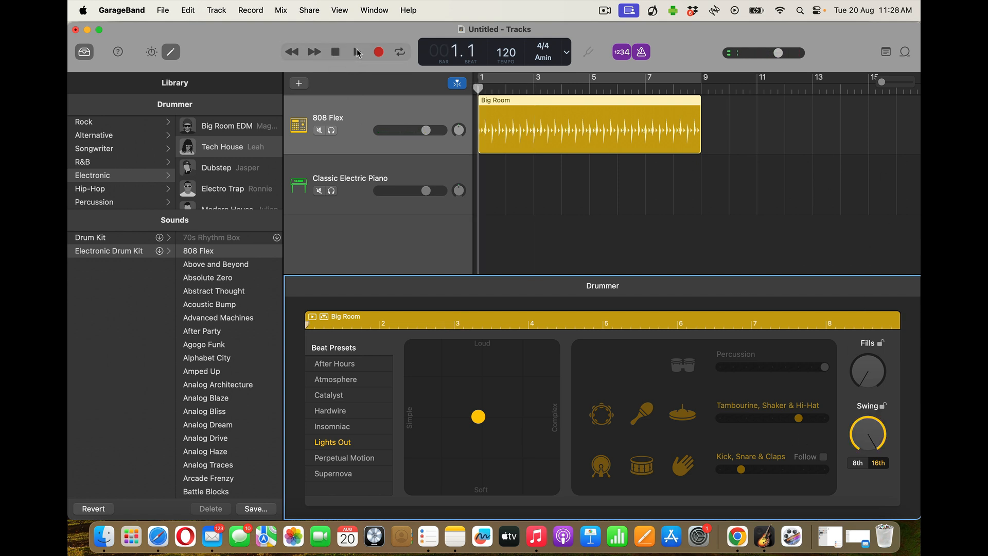
click(357, 52)
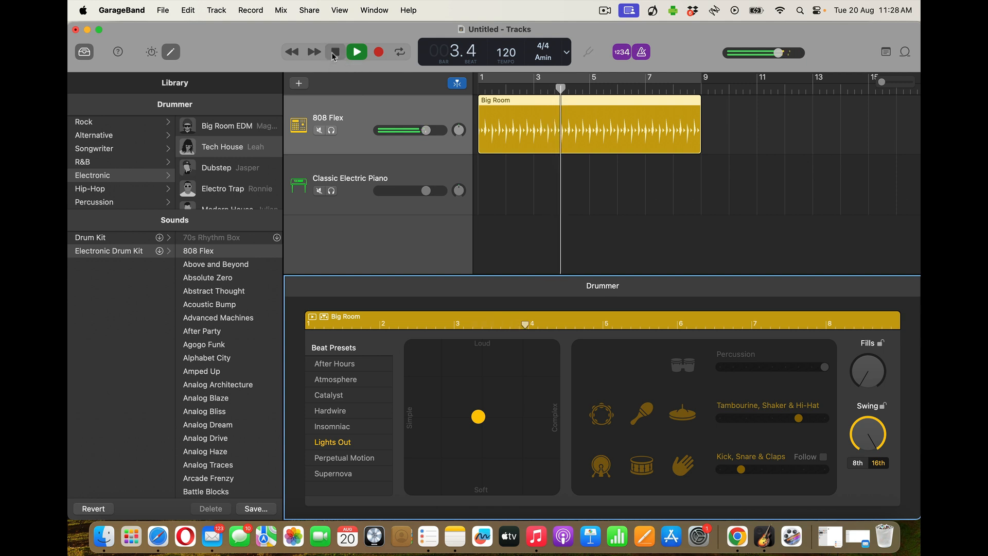
click(333, 54)
drag(859, 434, 862, 441)
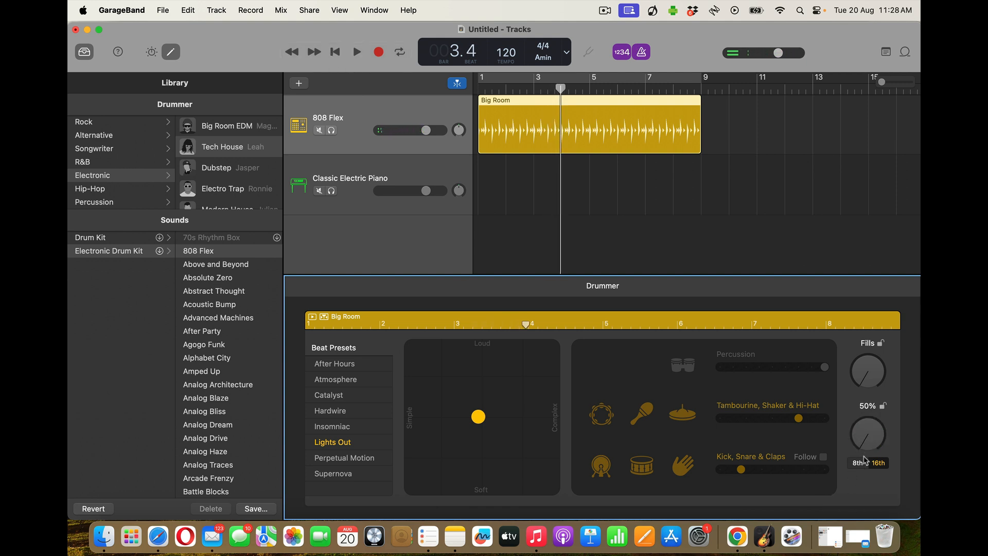
drag(866, 382, 863, 341)
drag(480, 419, 519, 383)
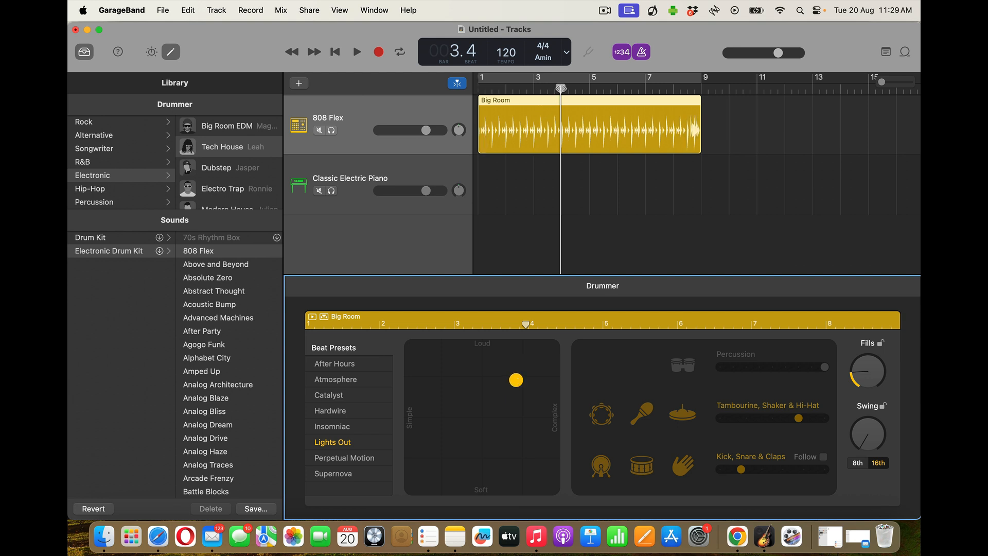
Return the playhead to the start, close the Drummer editor and Library, and select the Classic Electric Piano track
drag(561, 89, 515, 87)
key(Return)
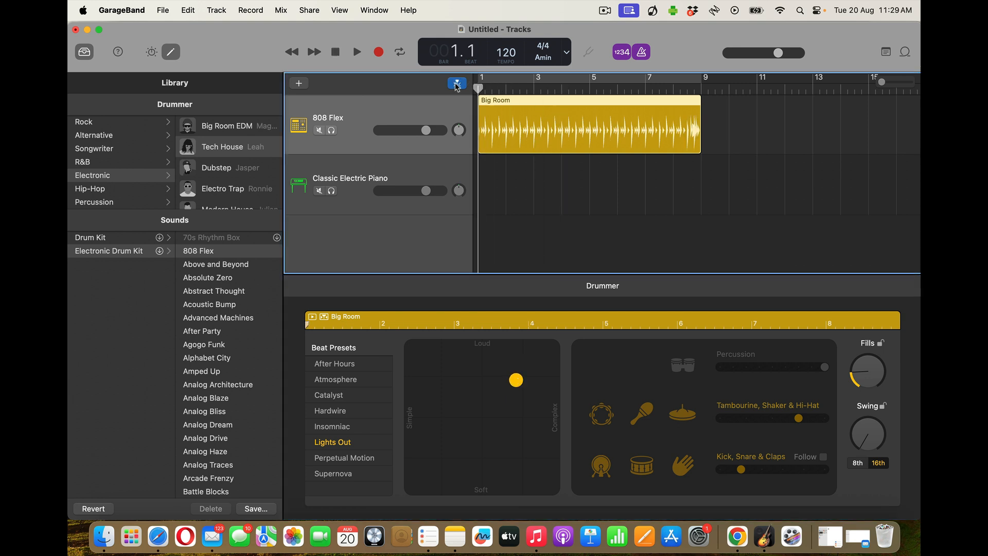
click(170, 52)
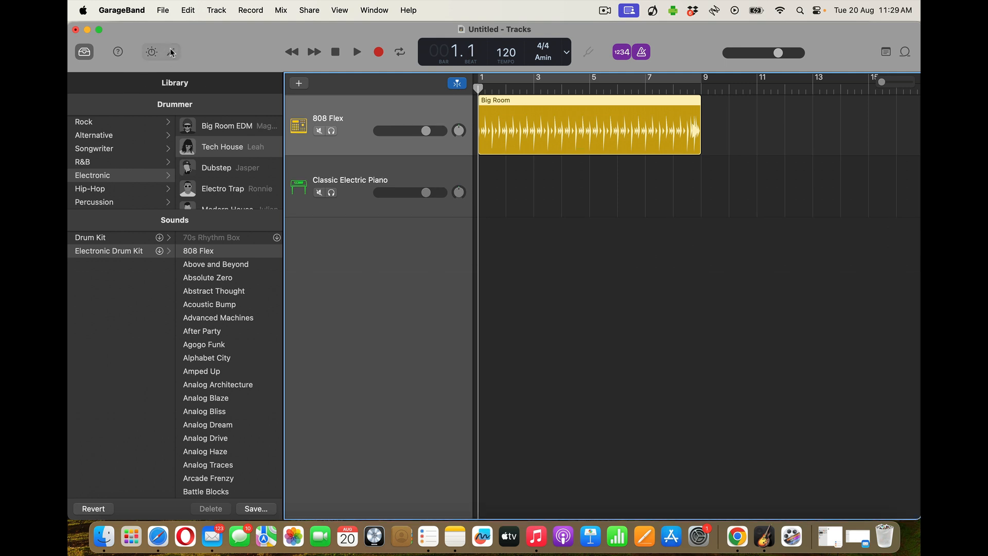
click(80, 52)
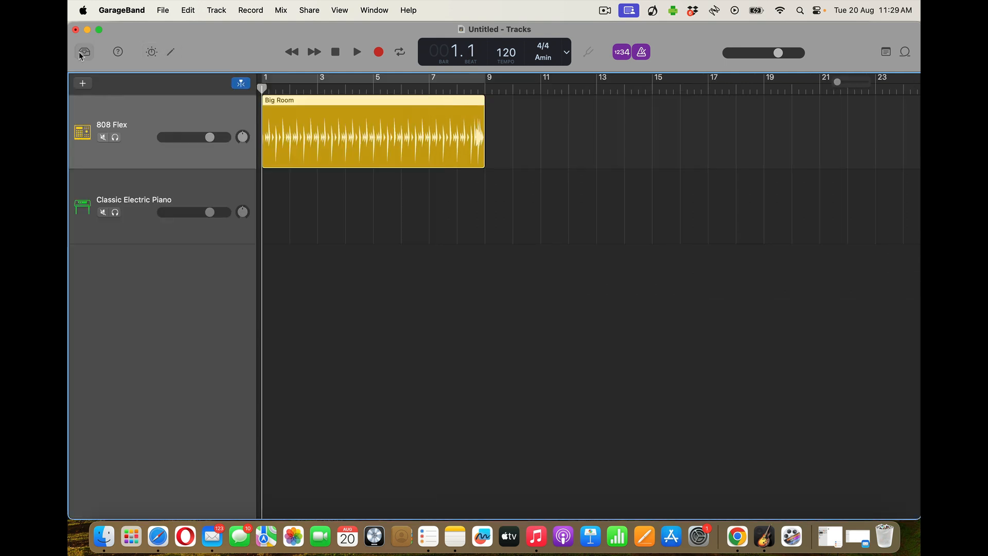
click(185, 191)
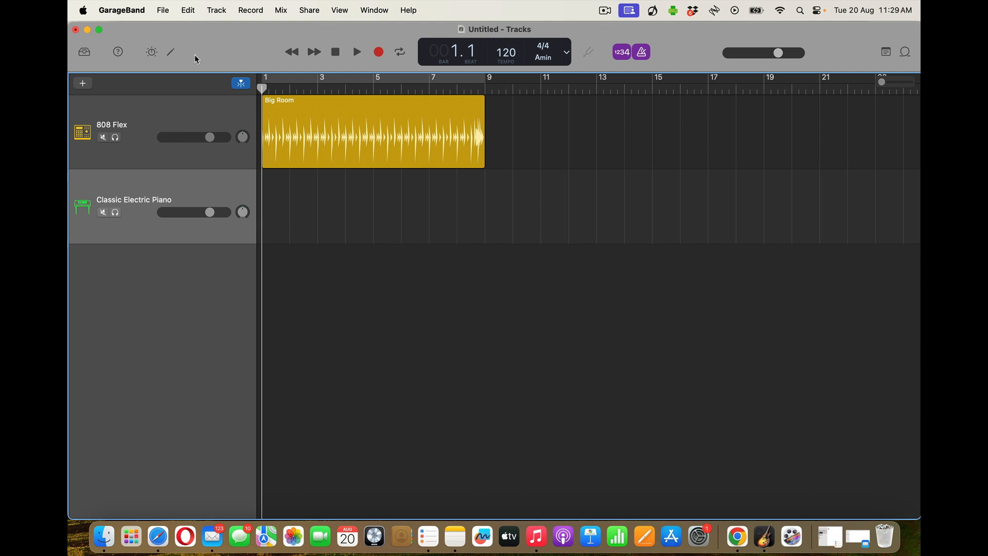
Change the piano track's sound to Synthesizer > Synth Bass > Analog Bass Sequence
click(85, 52)
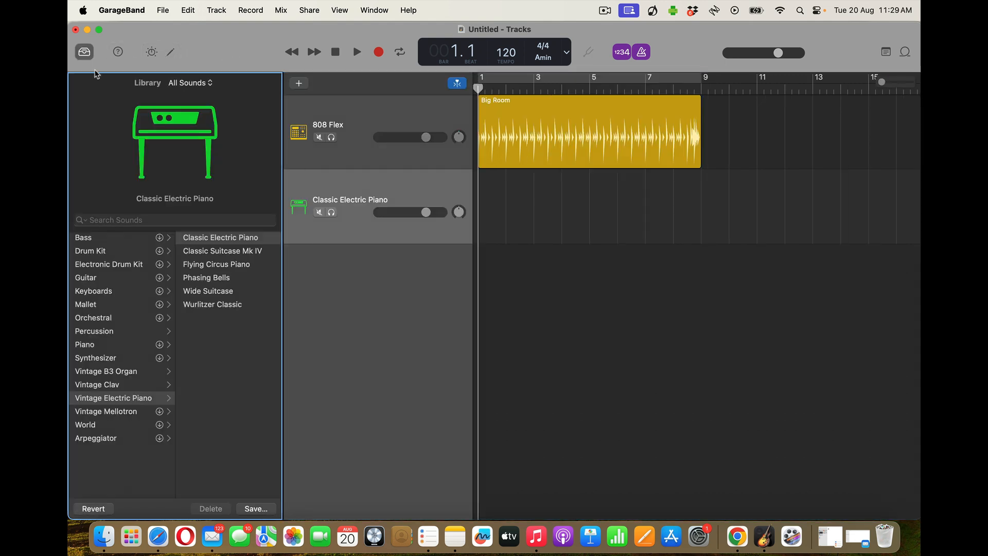
click(115, 236)
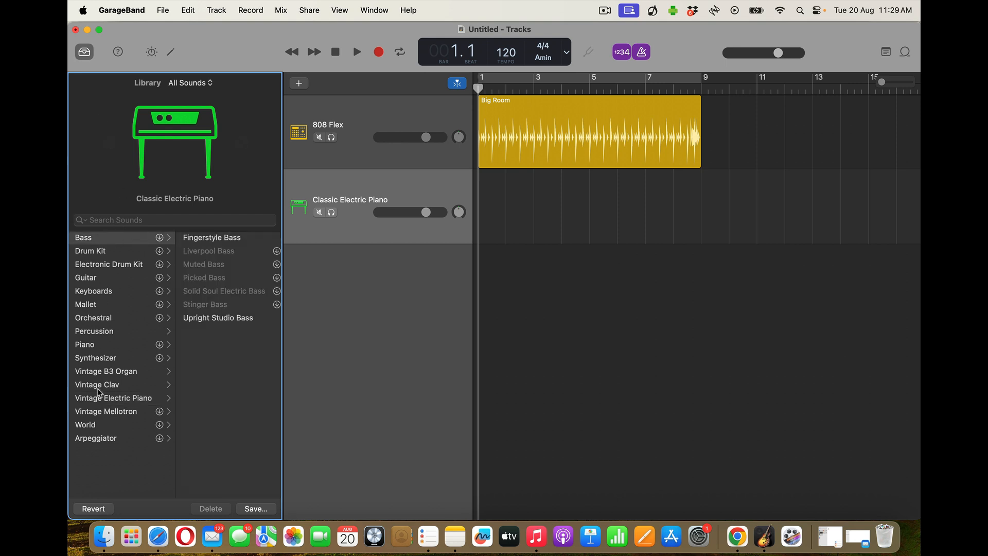
click(102, 441)
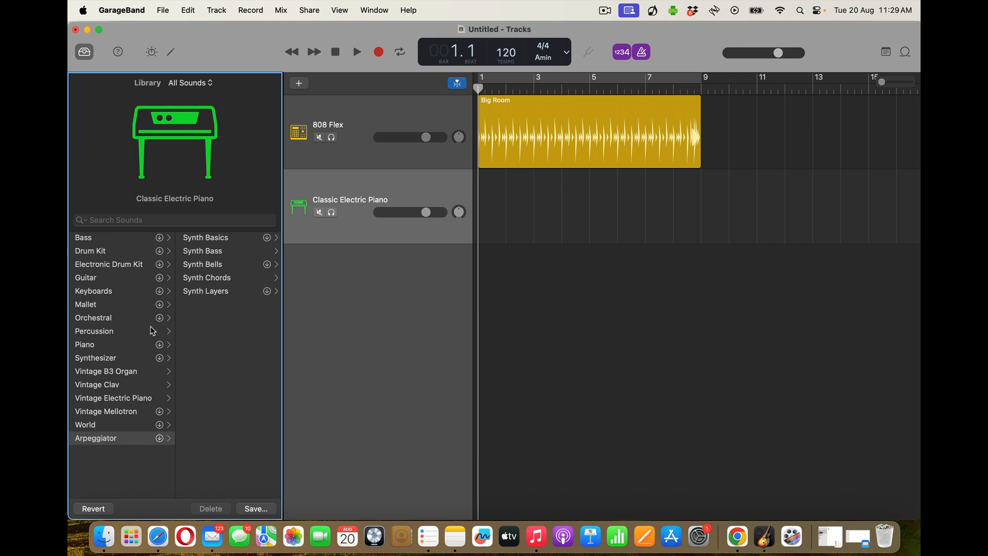
click(201, 252)
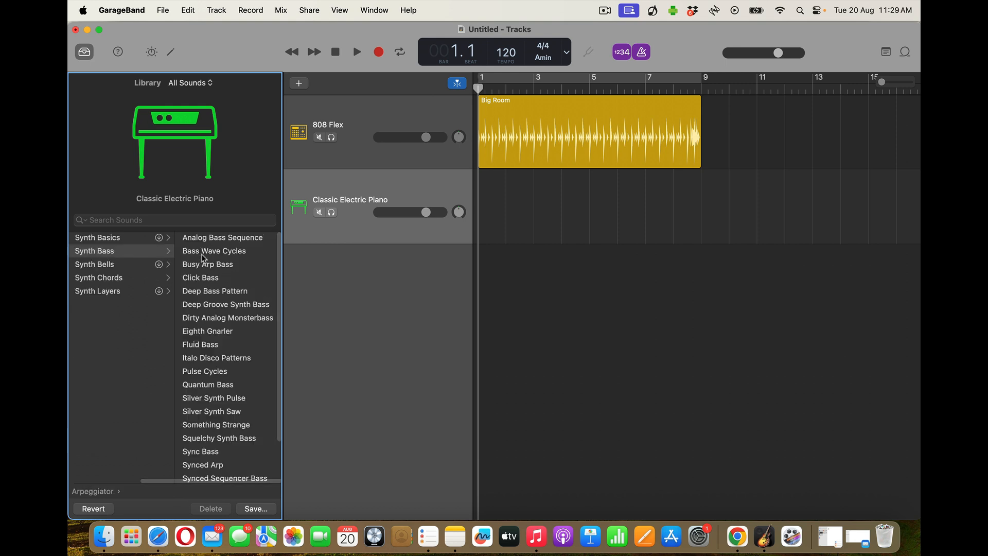
click(225, 239)
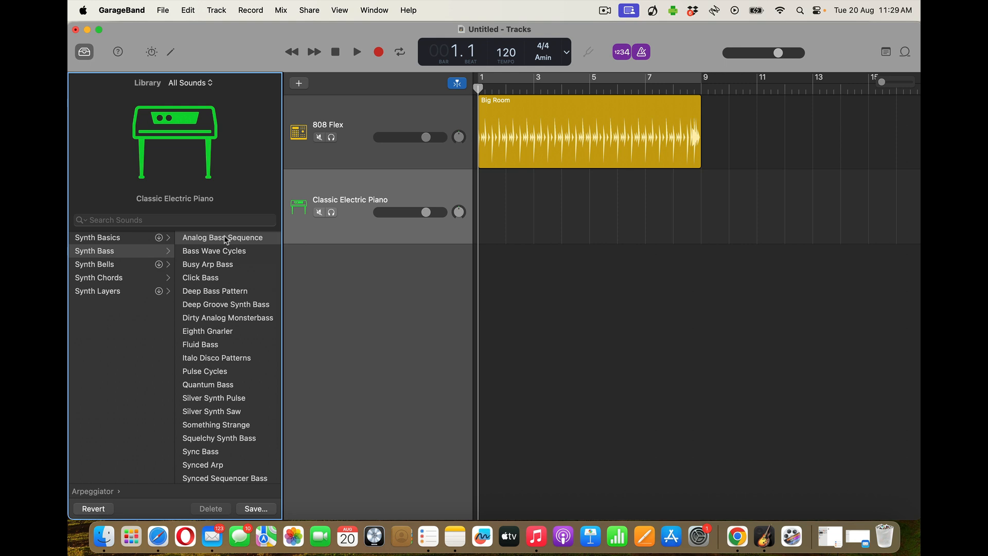
click(171, 52)
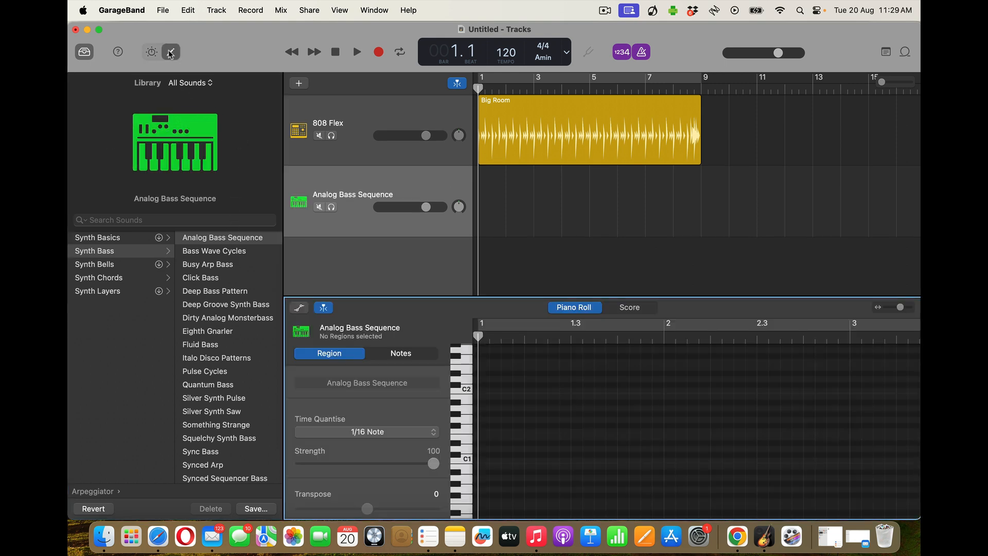
Show the bass Smart Controls, open Musical Typing (Cmd+K), reposition it higher, and play test notes
click(171, 52)
click(151, 52)
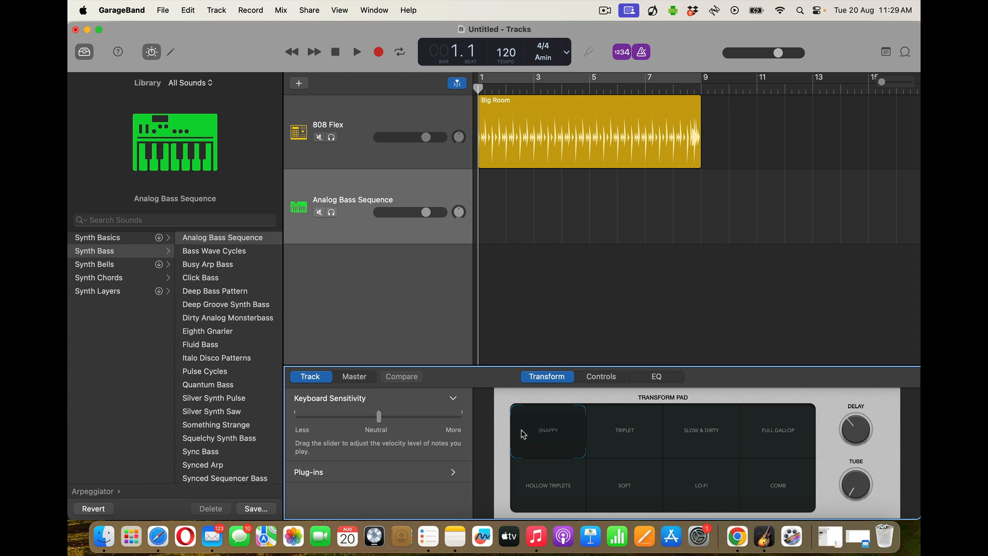
key(super+k)
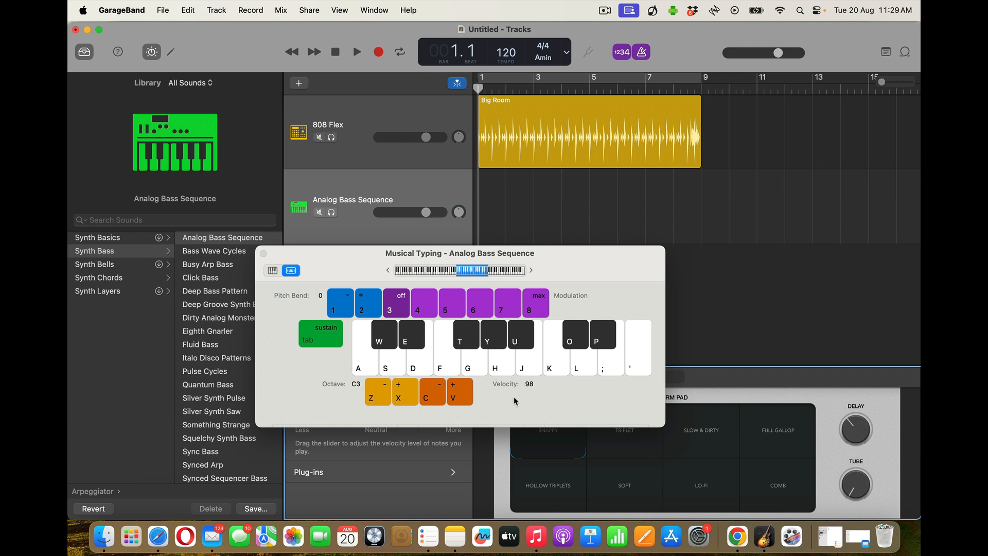
click(503, 369)
click(500, 370)
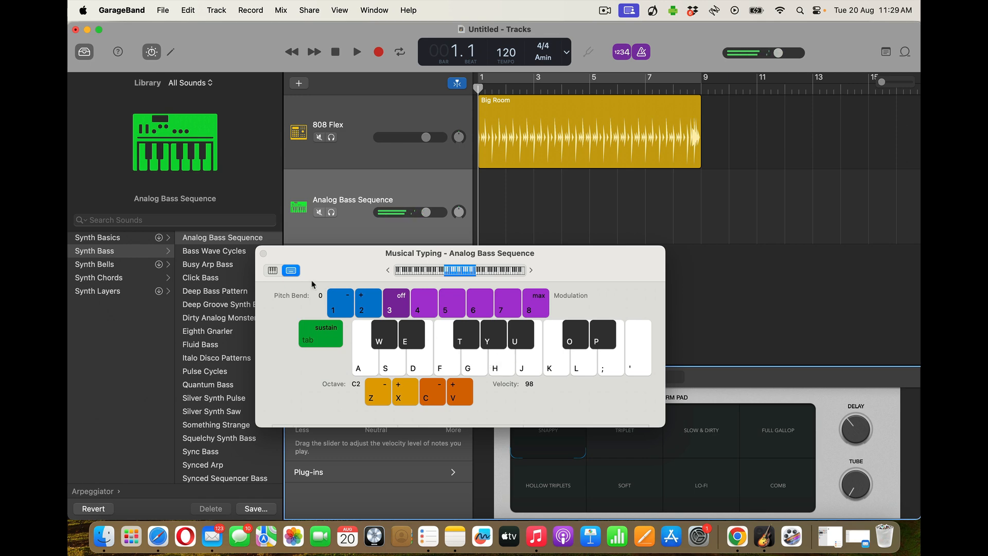
drag(279, 255, 608, 202)
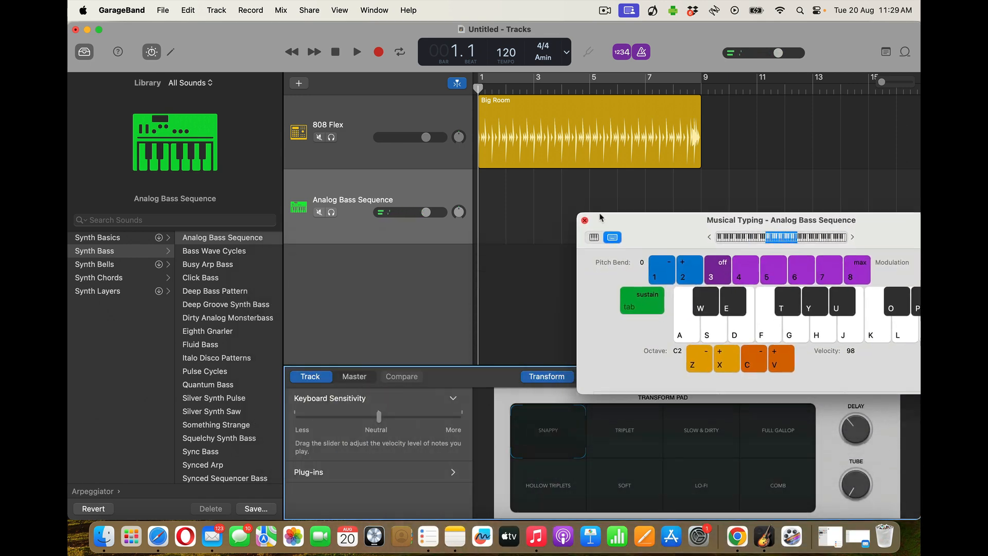
drag(633, 232, 635, 169)
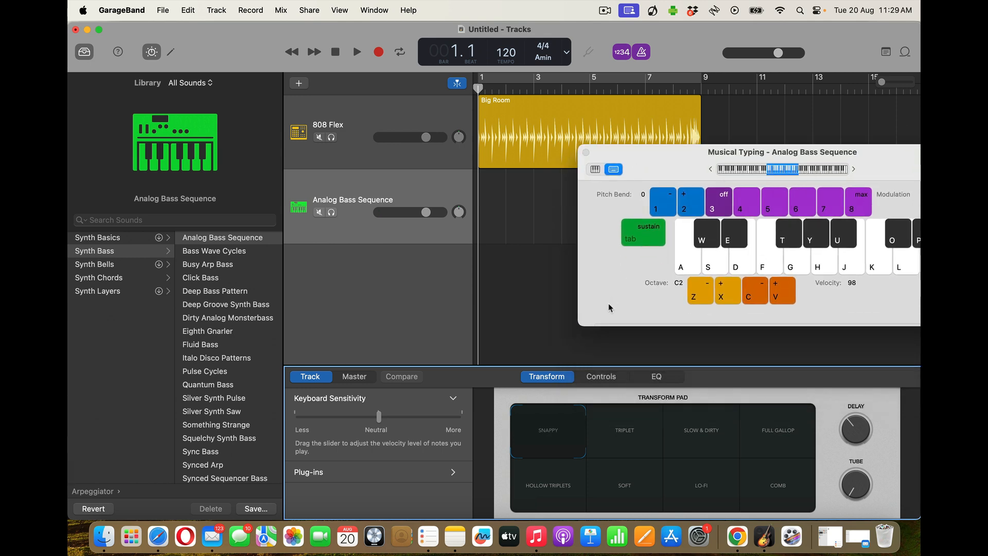
key(h)
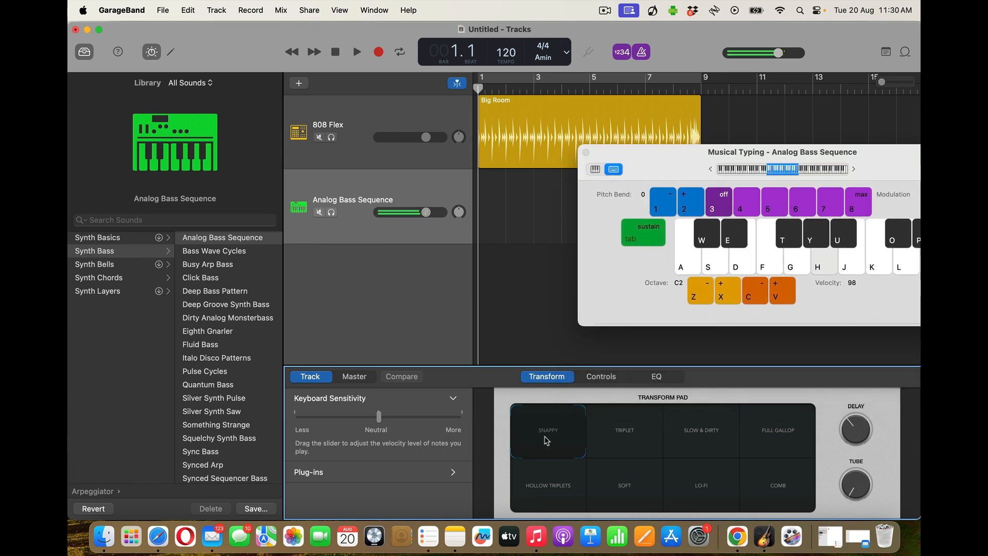
Try the Triplet and Hollow Triplets transforms, settling on Lo-Fi
drag(538, 427, 797, 428)
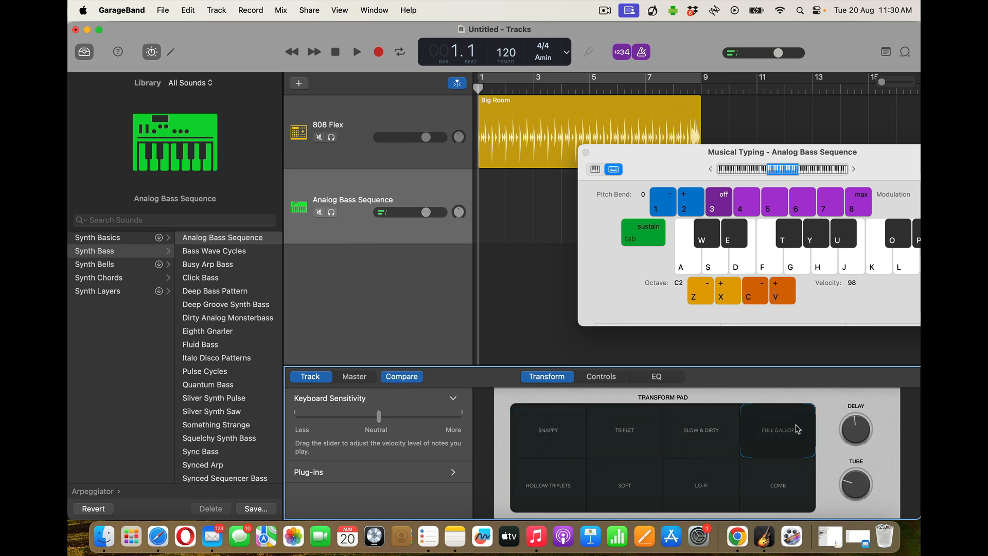
key(h)
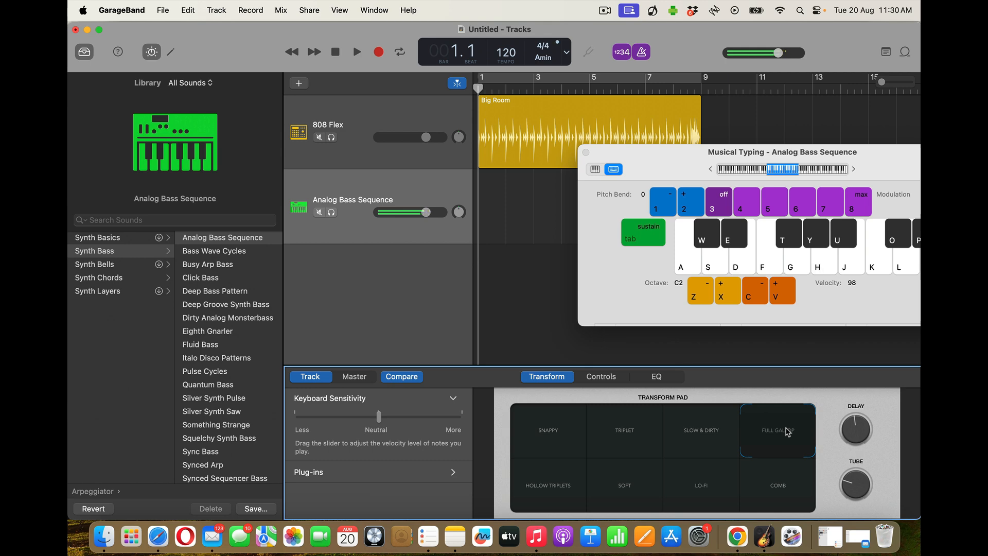
drag(787, 431, 531, 483)
key(h)
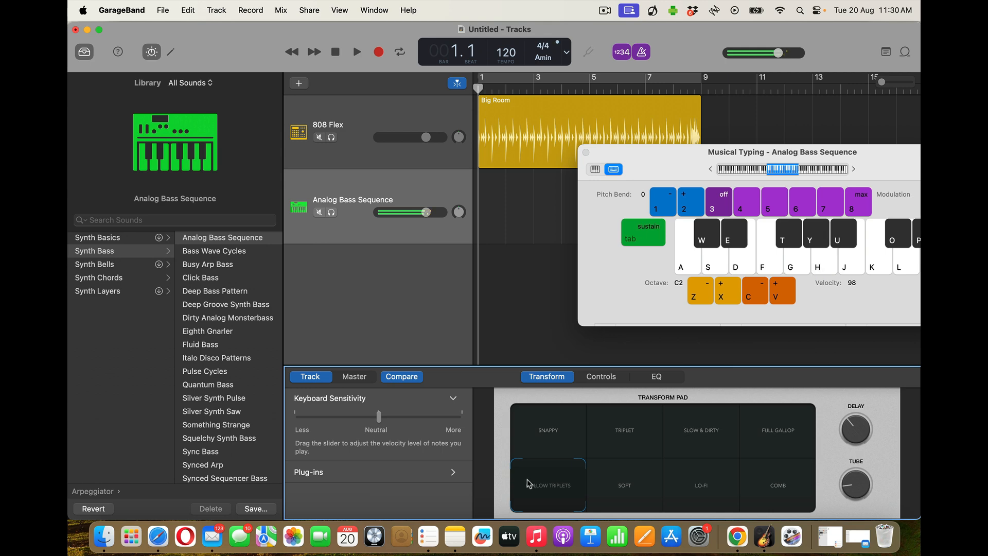
drag(529, 484, 680, 498)
key(h)
Drop the Musical Typing octave to C1 and play a lower bass note
key(z)
key(h)
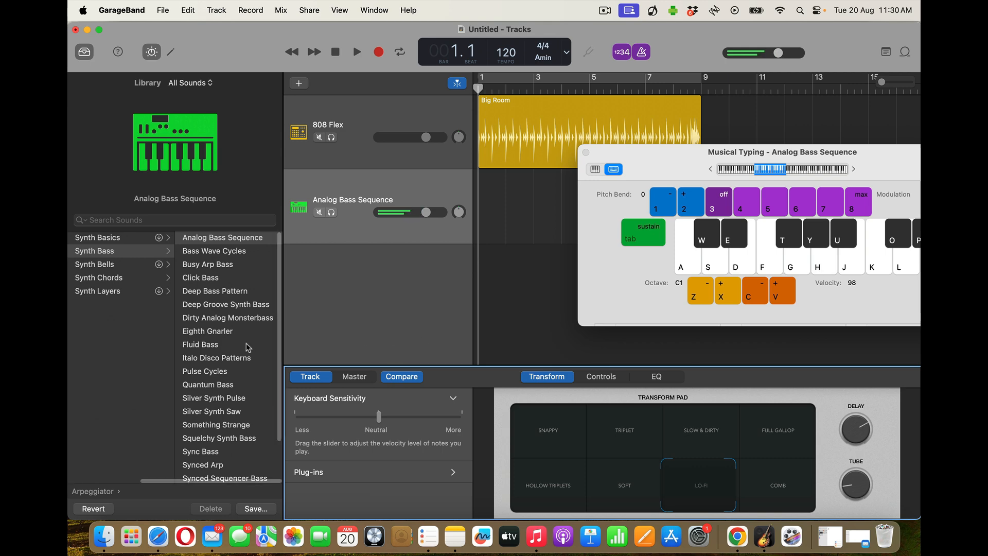
scroll(228, 345, down, 3)
scroll(228, 345, up, 1)
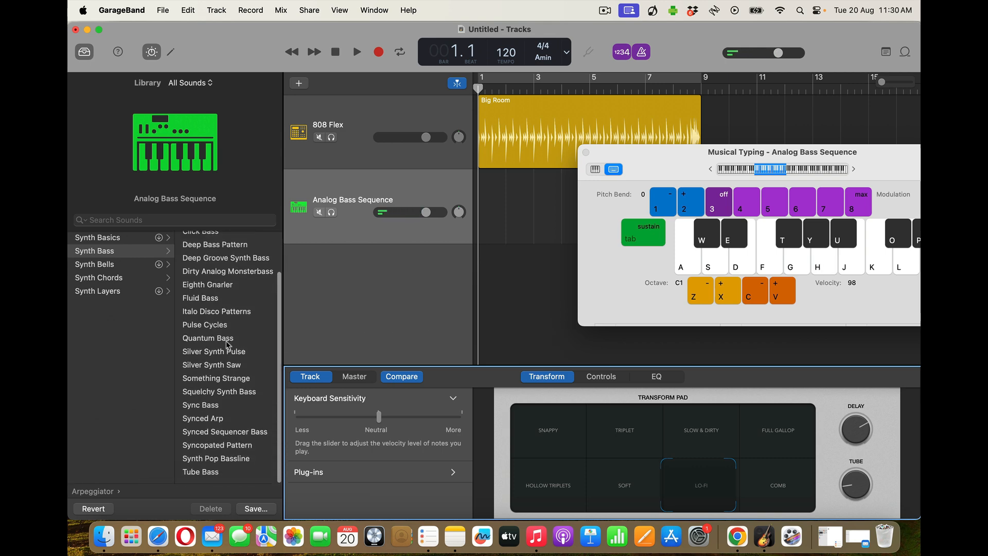
Switch the bass sound to Synth Pop Bassline, discarding changes, and play a note
click(204, 465)
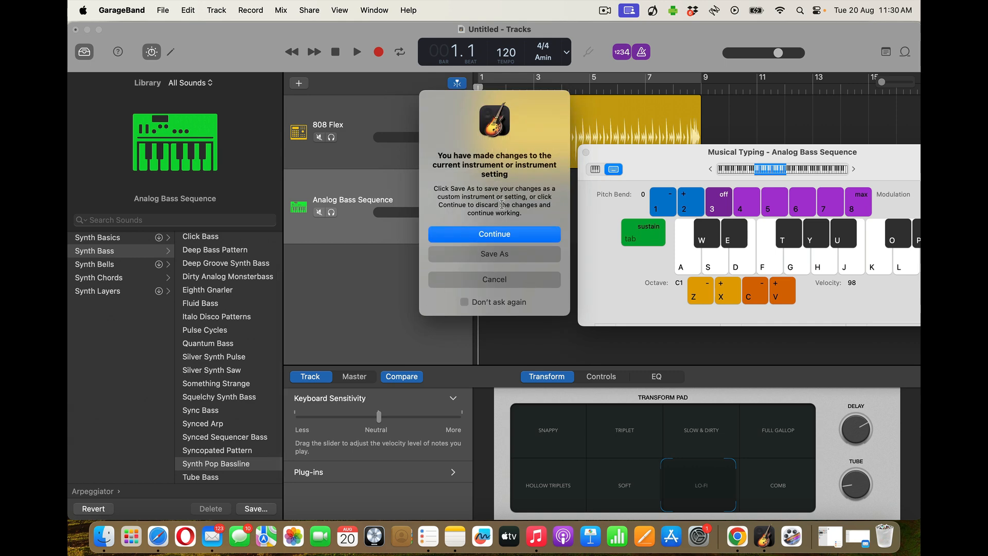
click(473, 235)
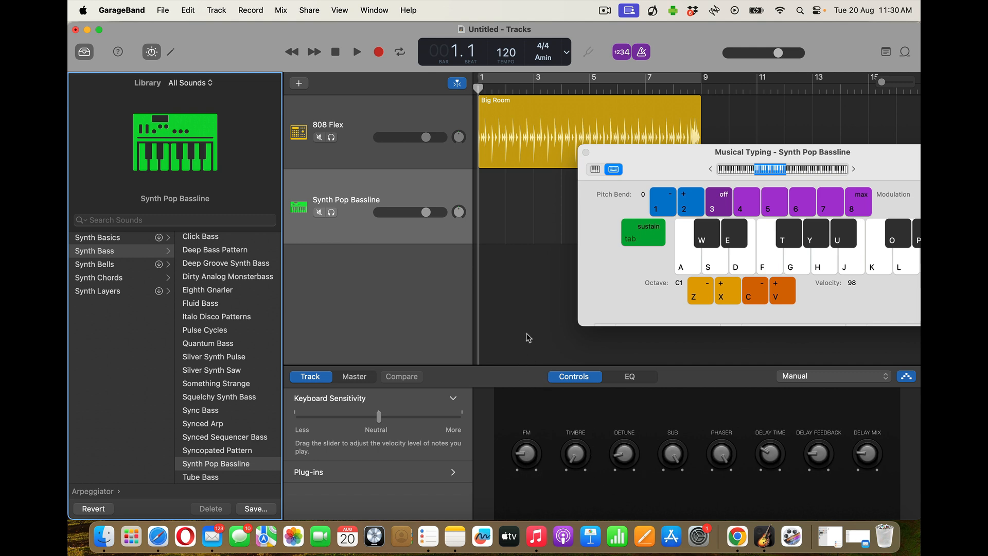
key(h)
Turn detune and FM amount to minimum, then move Musical Typing to the lower left off the regions
click(621, 458)
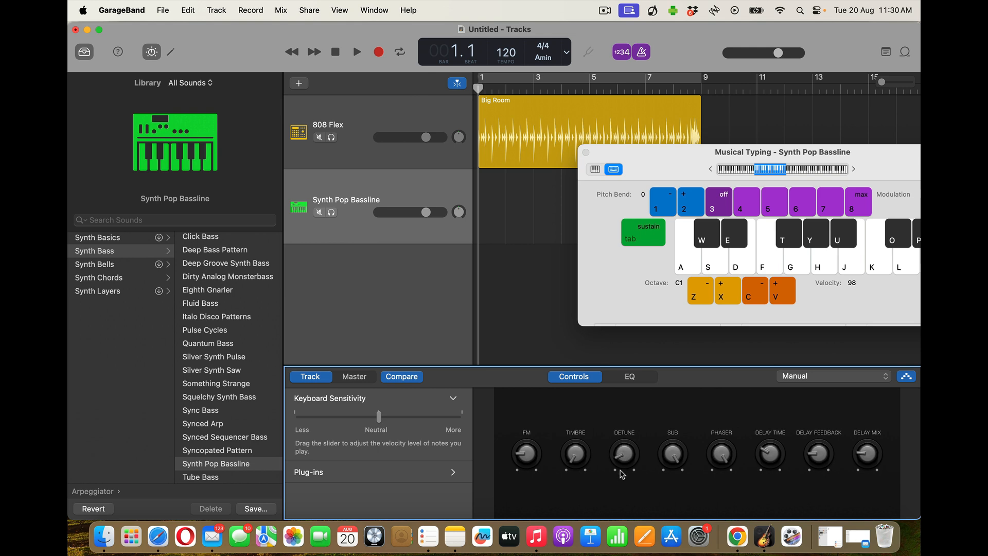
key(h)
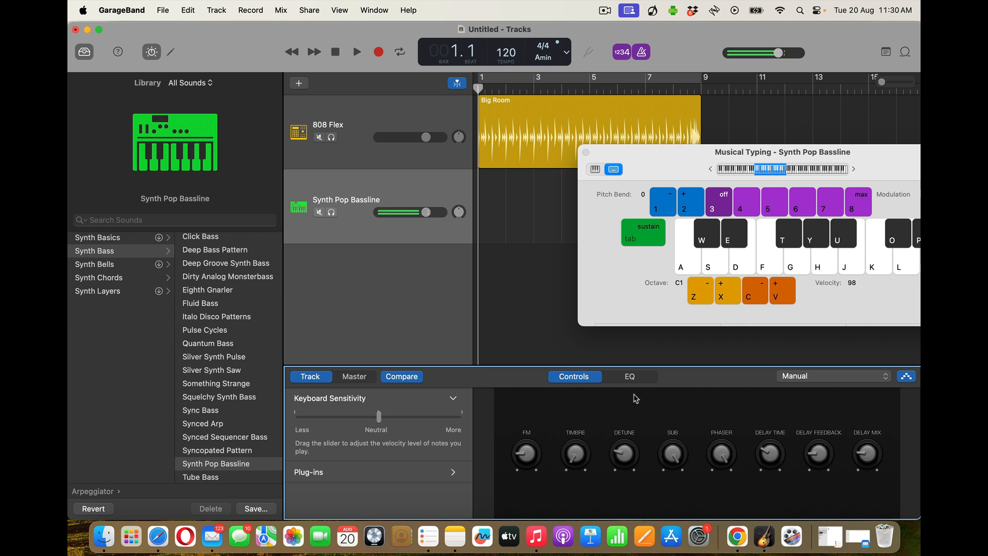
key(h)
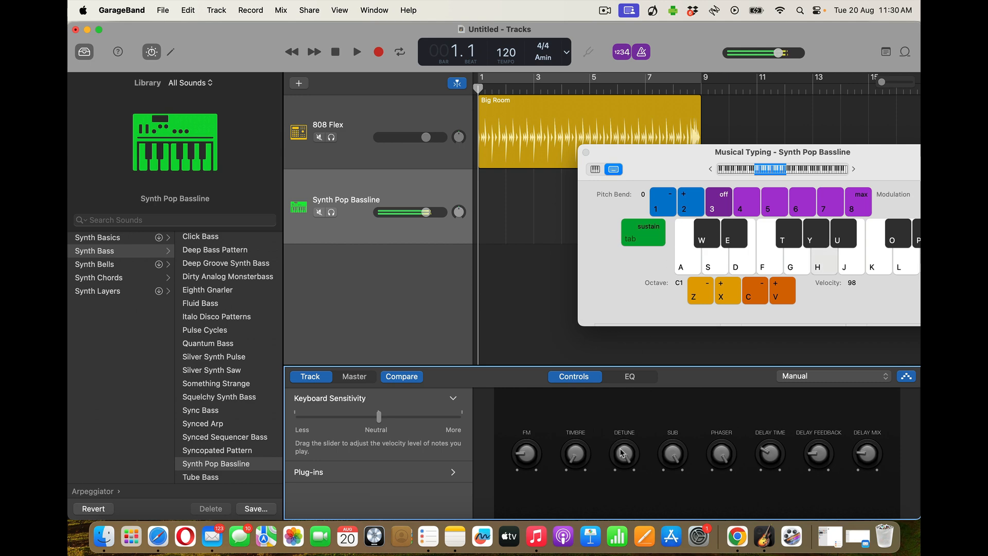
drag(609, 532, 610, 554)
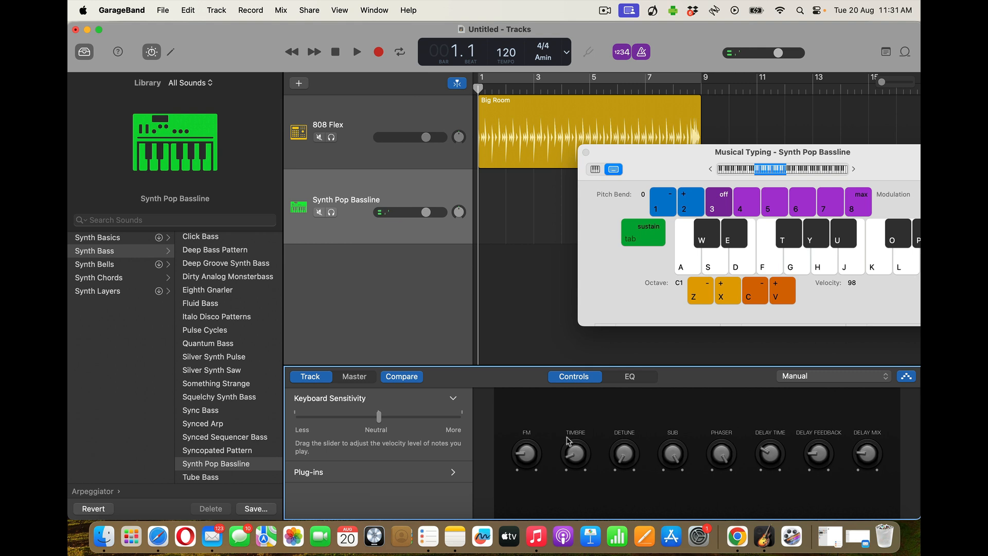
key(h)
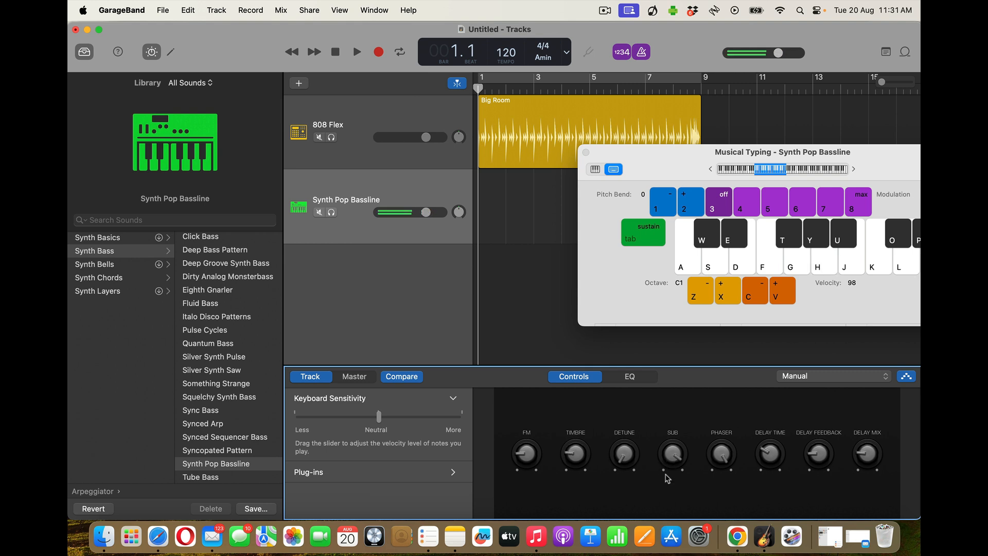
key(h)
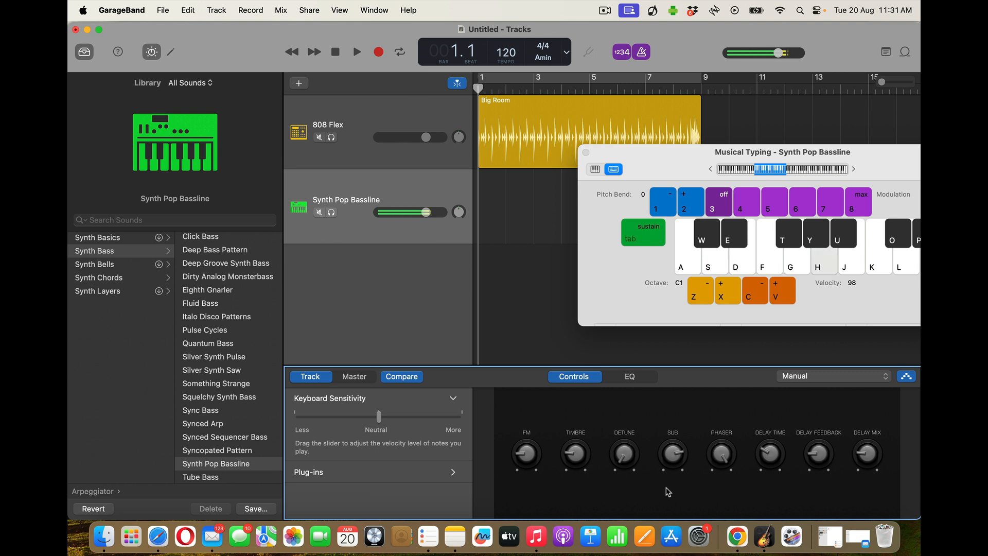
drag(518, 460, 520, 499)
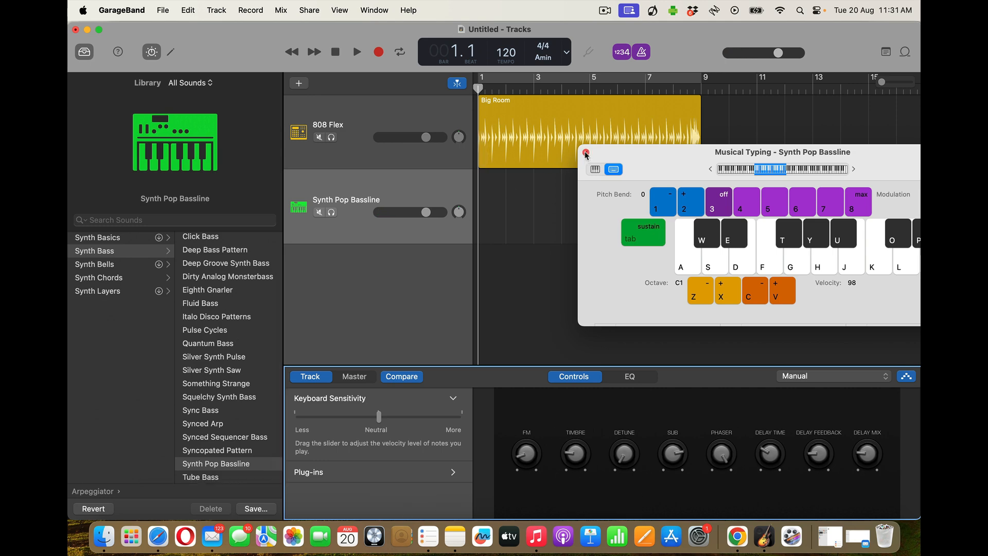
drag(649, 158, 199, 263)
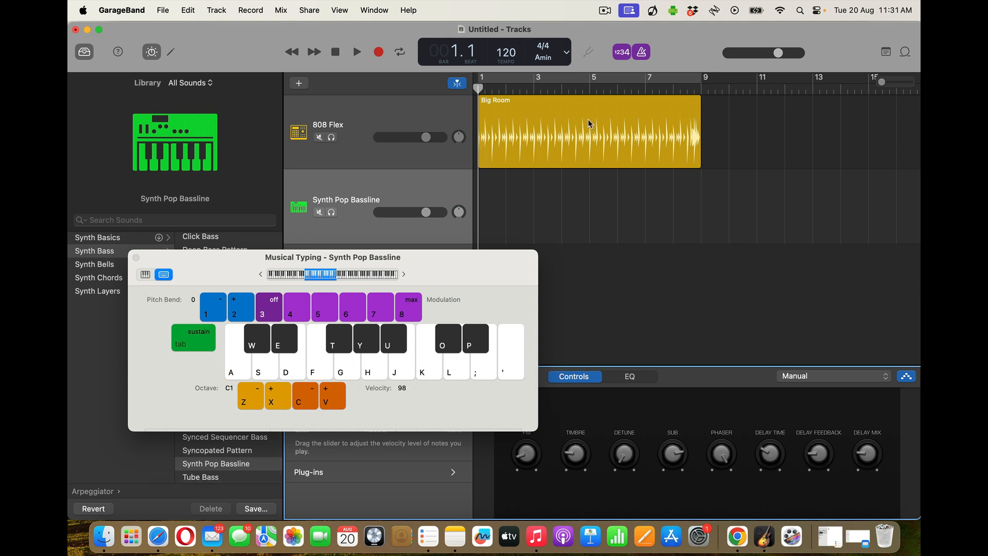
With Cycle over bars 1–9, record a held H-key bass note, then close Musical Typing
click(398, 52)
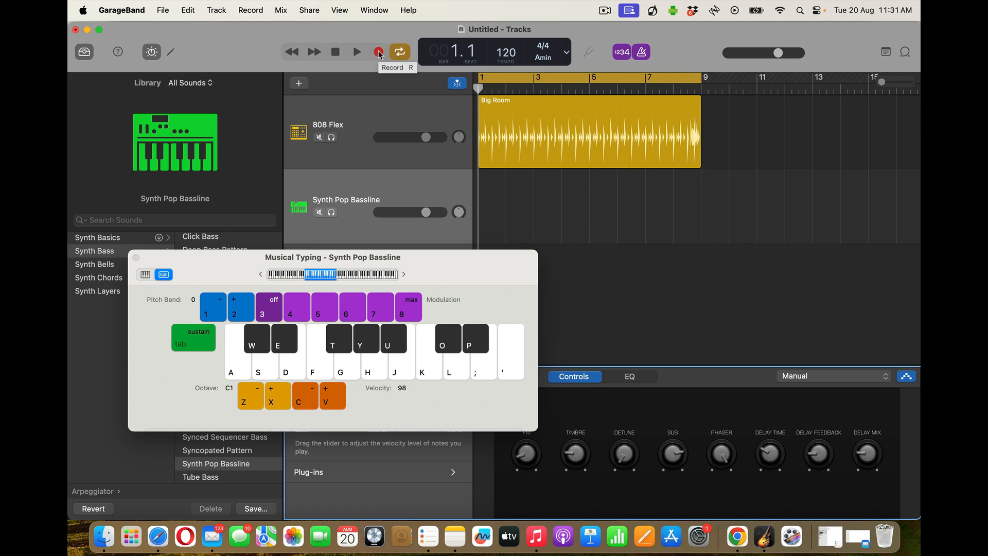
click(379, 53)
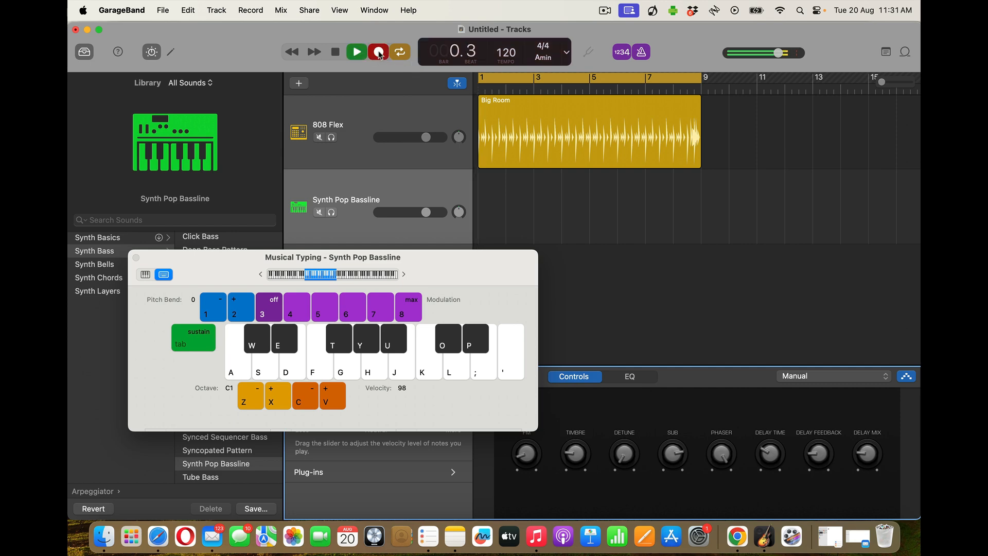
key(h)
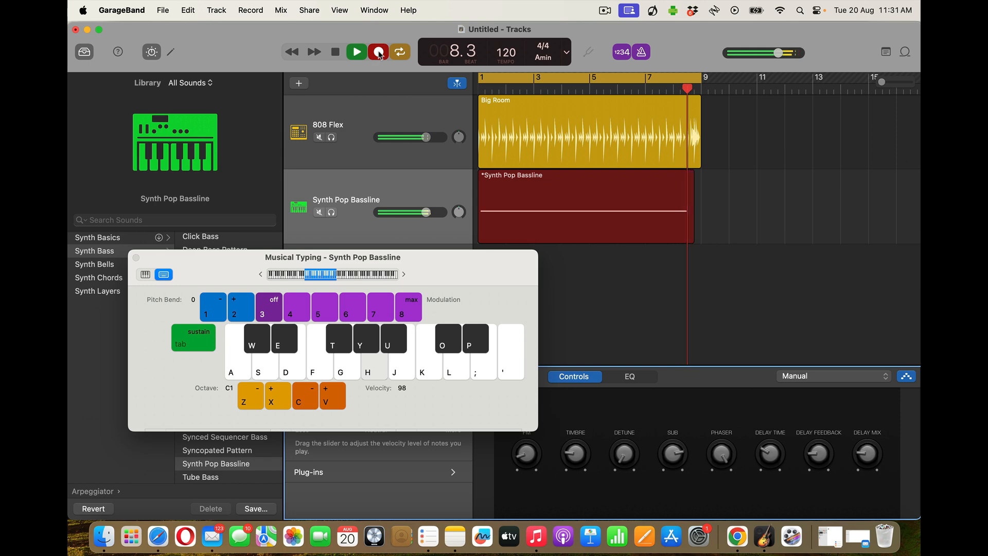
click(379, 52)
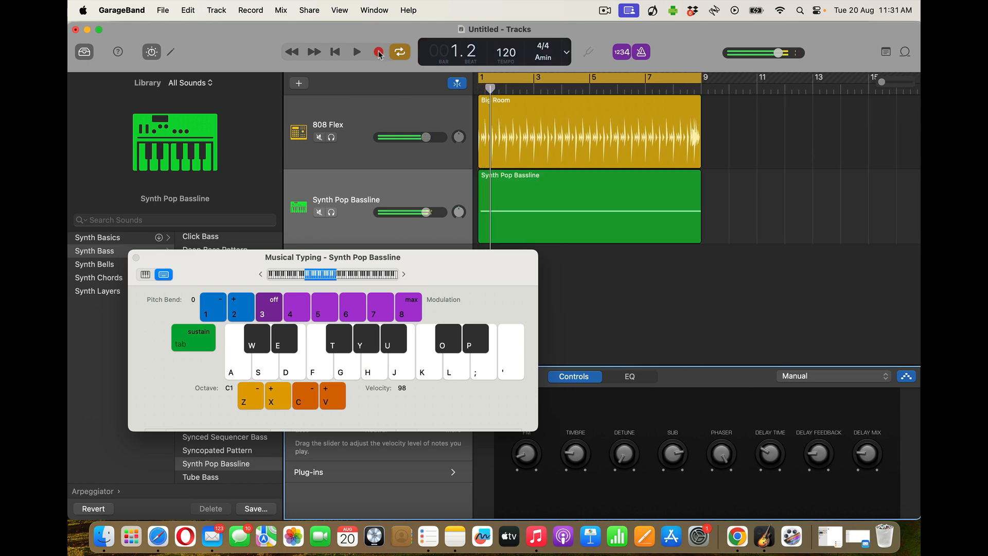
click(135, 258)
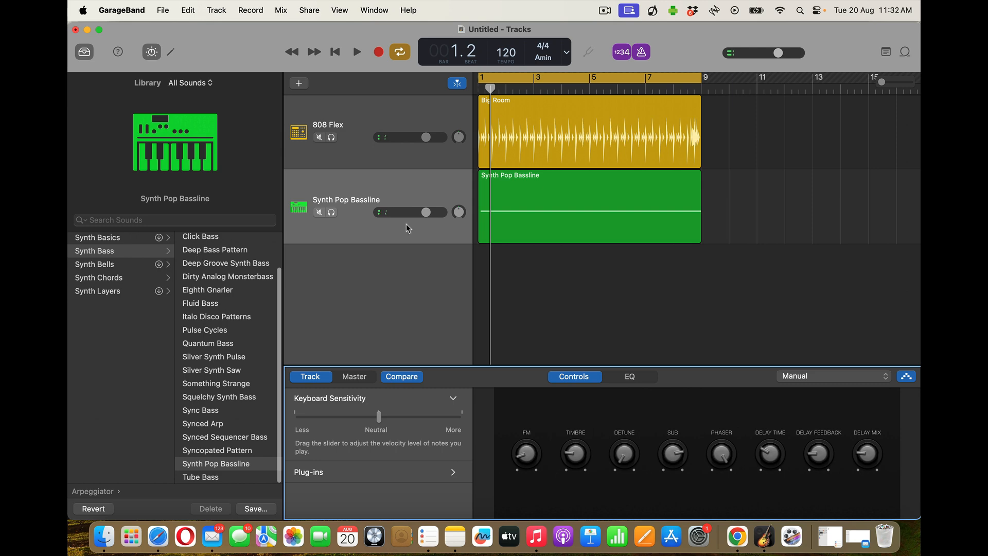
Open the recorded region in the Piano Roll and select the long A1 note, undoing a trial move
double_click(556, 189)
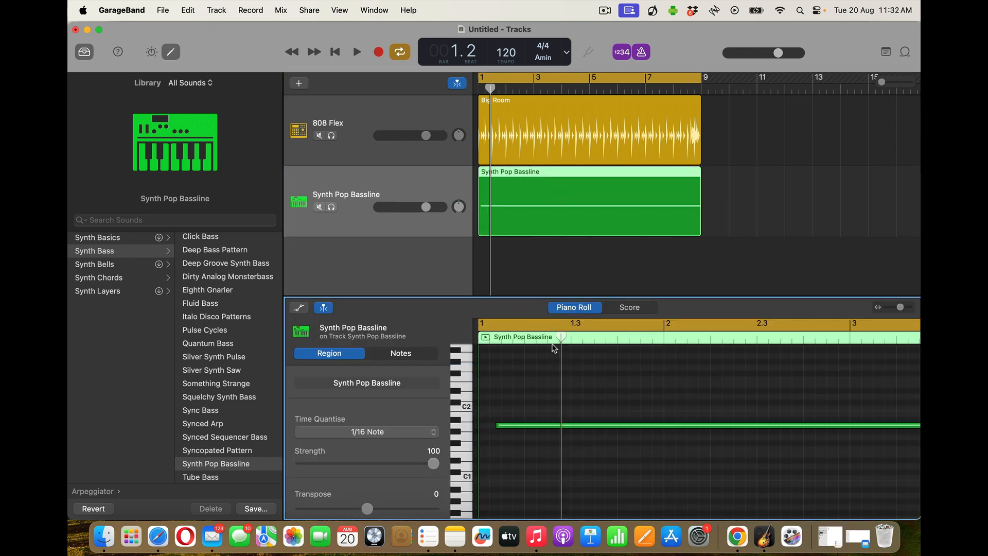
drag(561, 335, 477, 336)
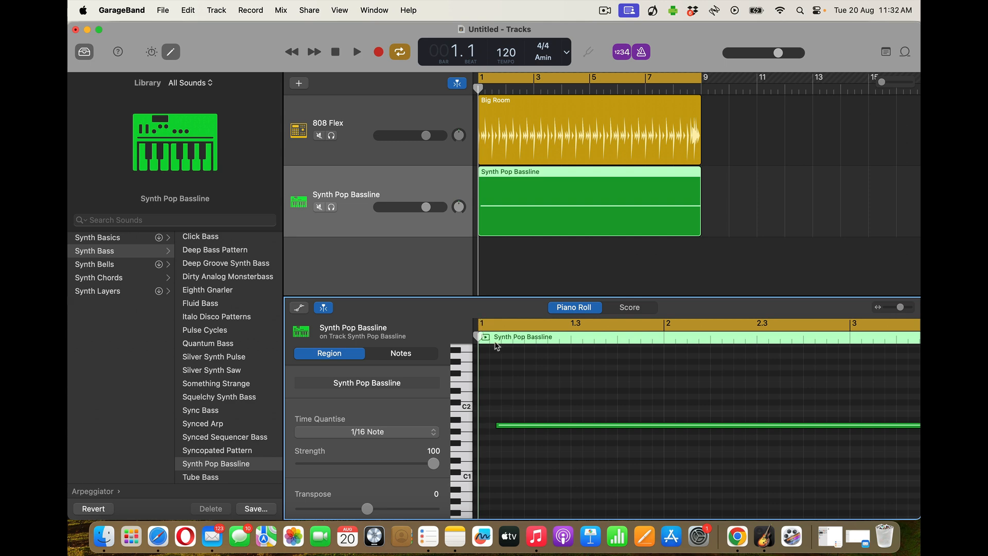
drag(475, 335, 494, 337)
click(550, 426)
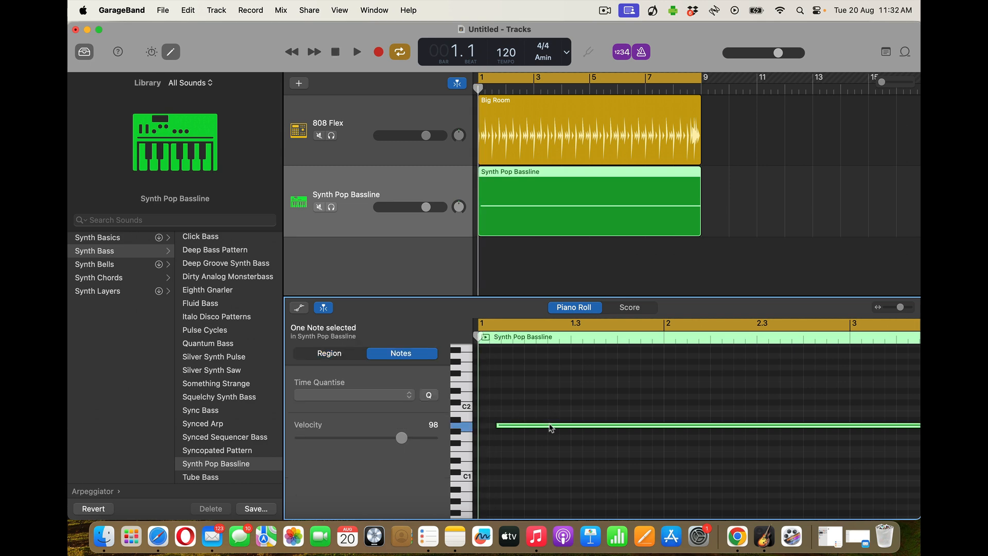
drag(550, 425, 535, 427)
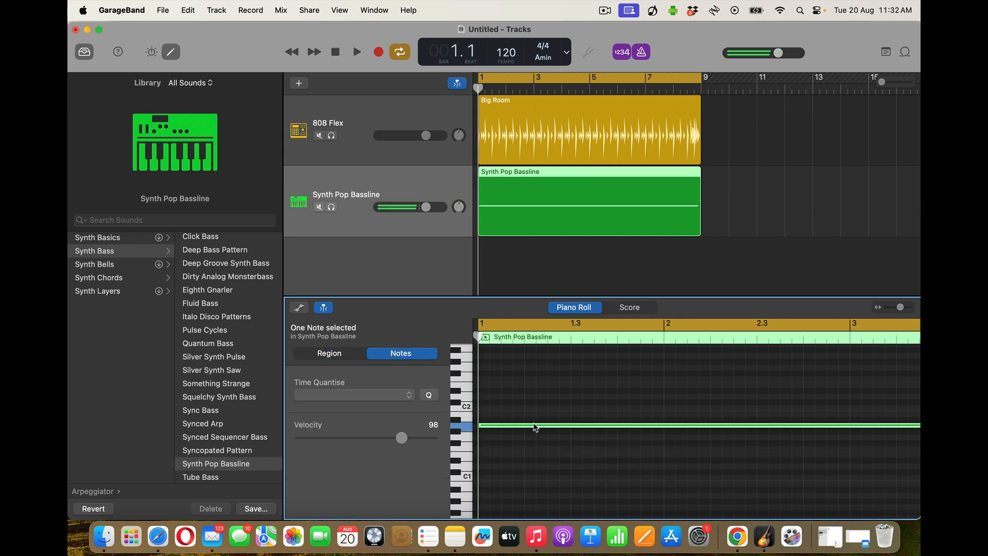
key(super+z)
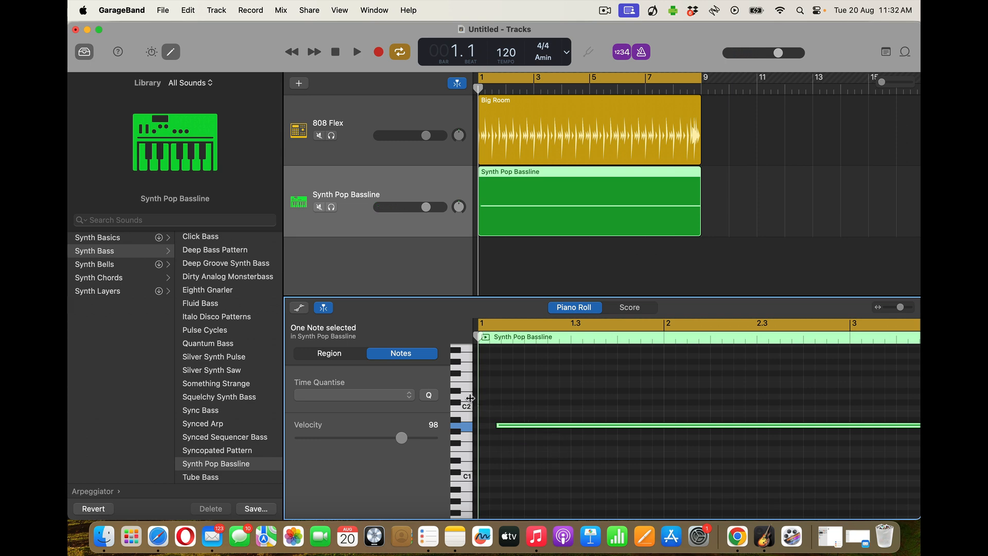
Quantise the note to 1/1 Note so it starts on bar 1, and extend it to bar 9
click(408, 396)
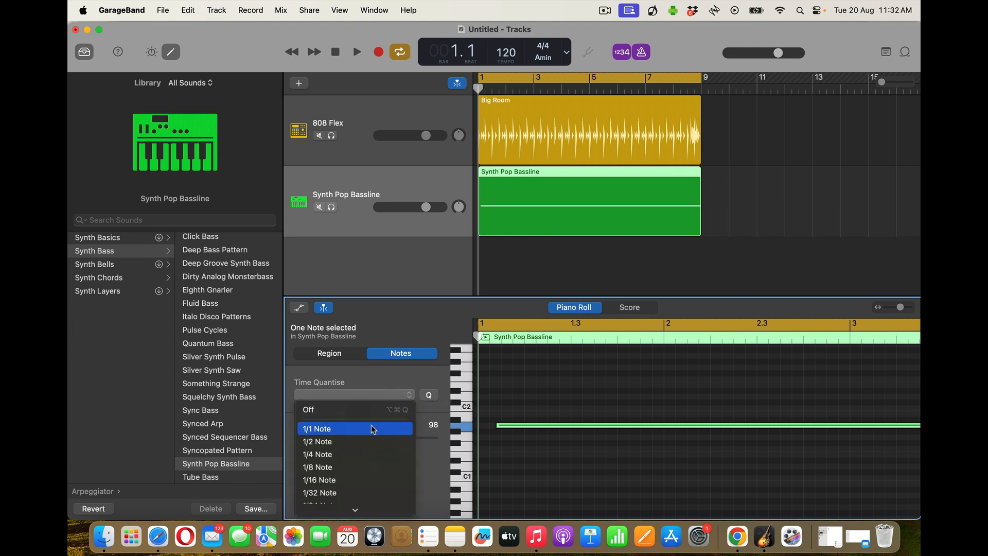
click(373, 428)
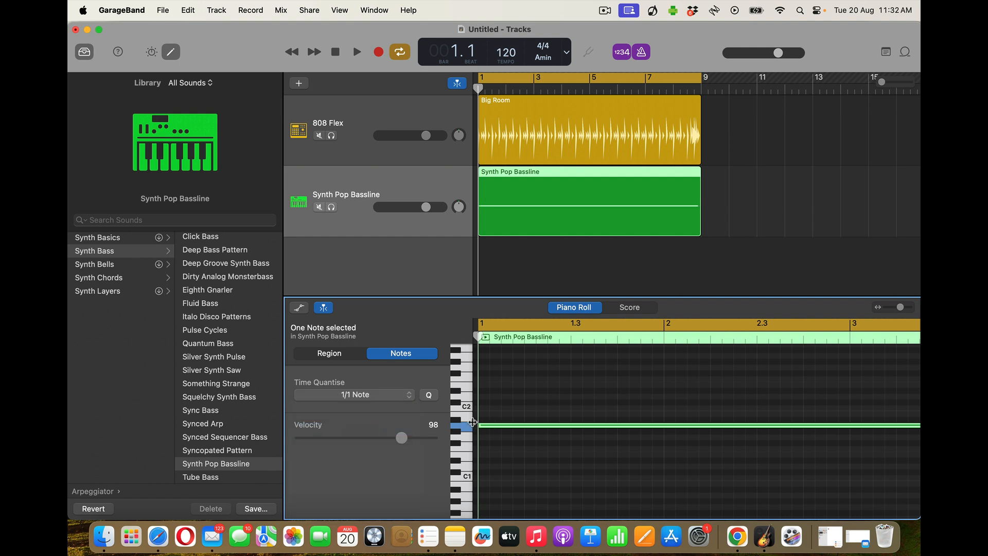
scroll(577, 429, right, 14)
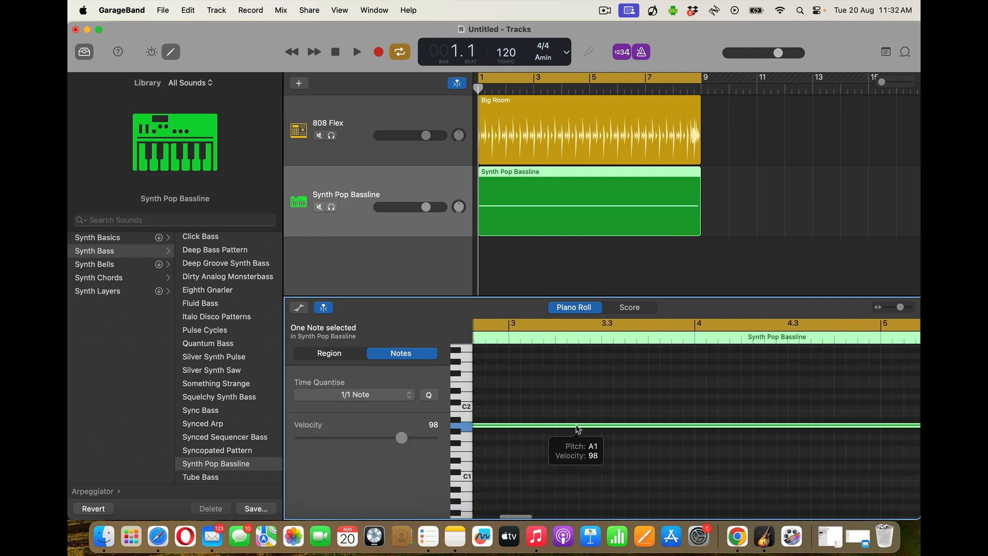
scroll(577, 429, right, 10)
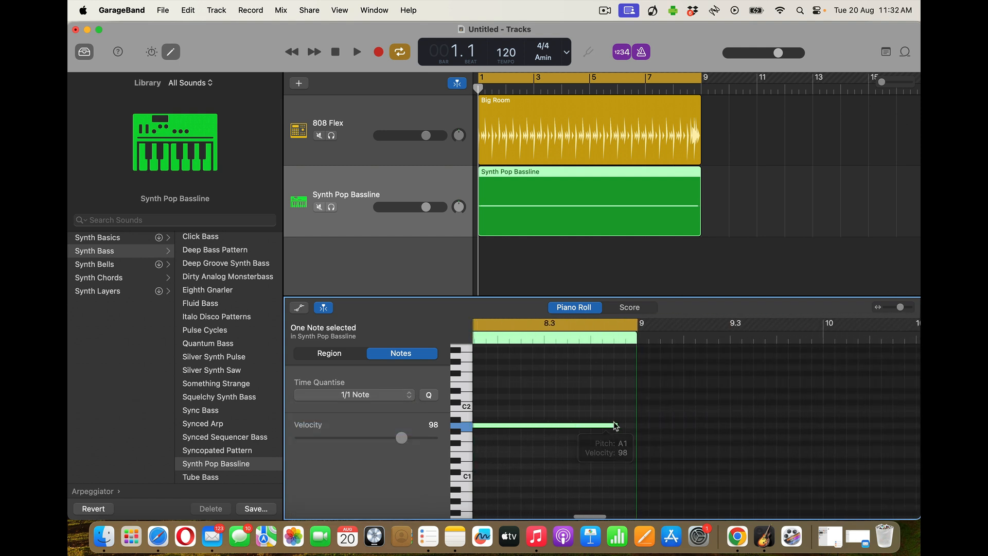
drag(619, 427, 635, 427)
scroll(520, 408, left, 15)
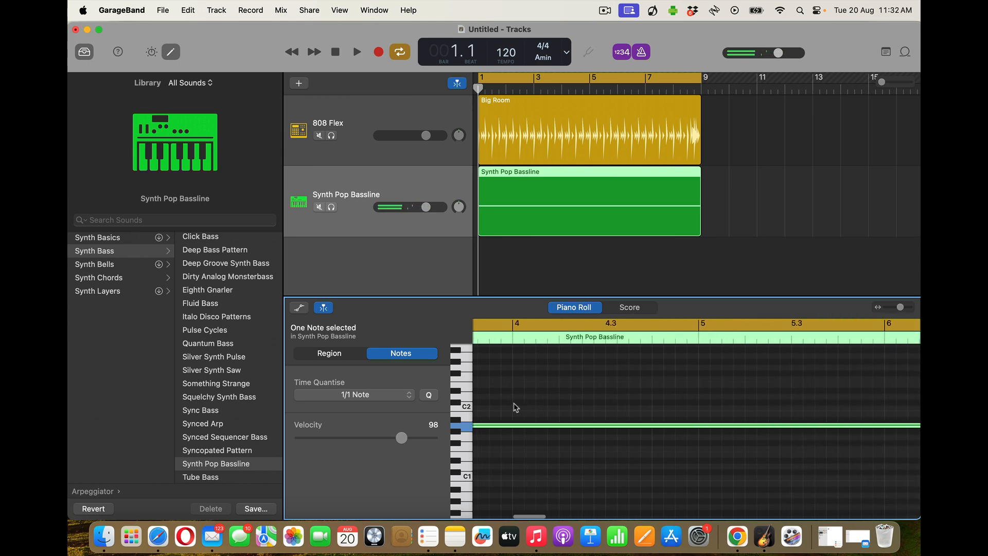
scroll(514, 406, left, 5)
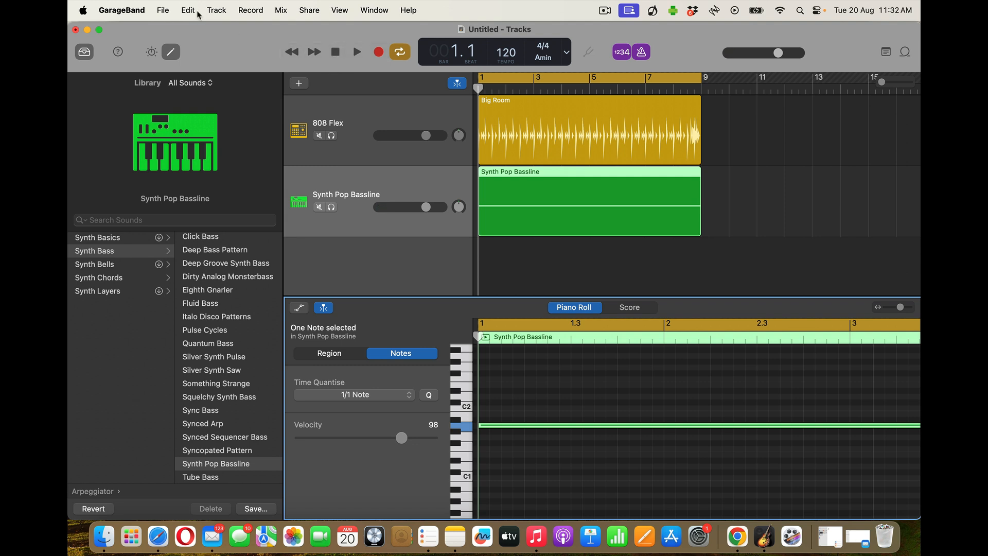
Save the project as 'GB demo' in the GarageBand folder
click(162, 10)
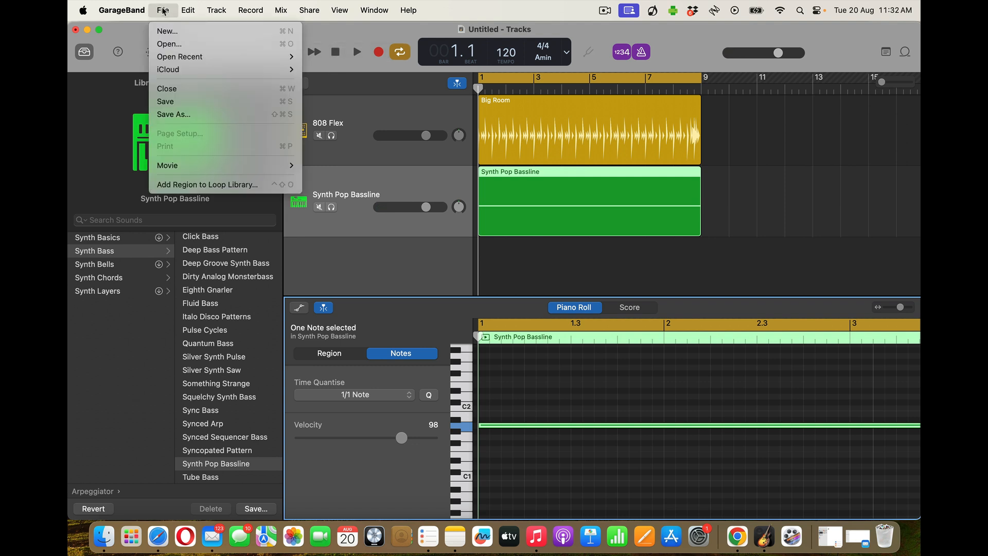
click(184, 103)
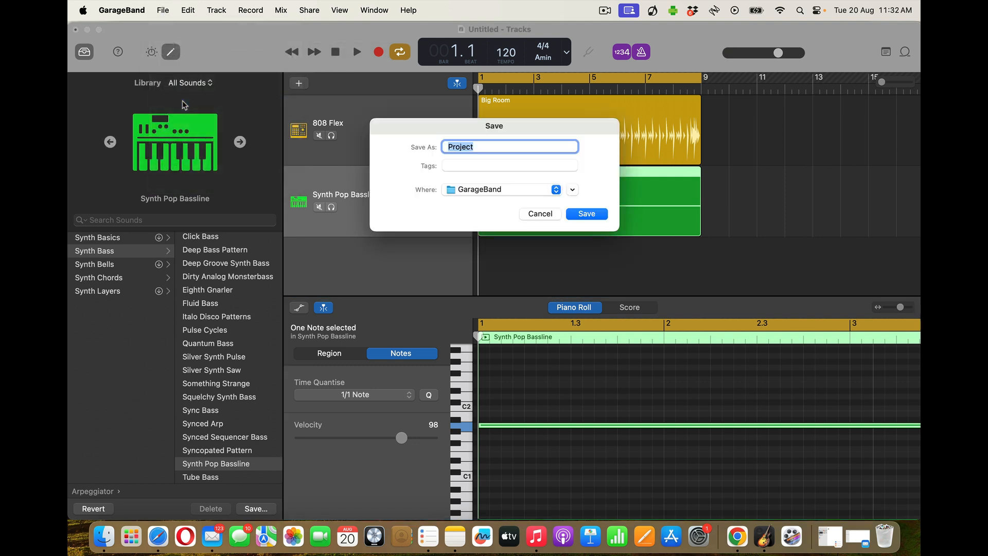
text(GB demo)
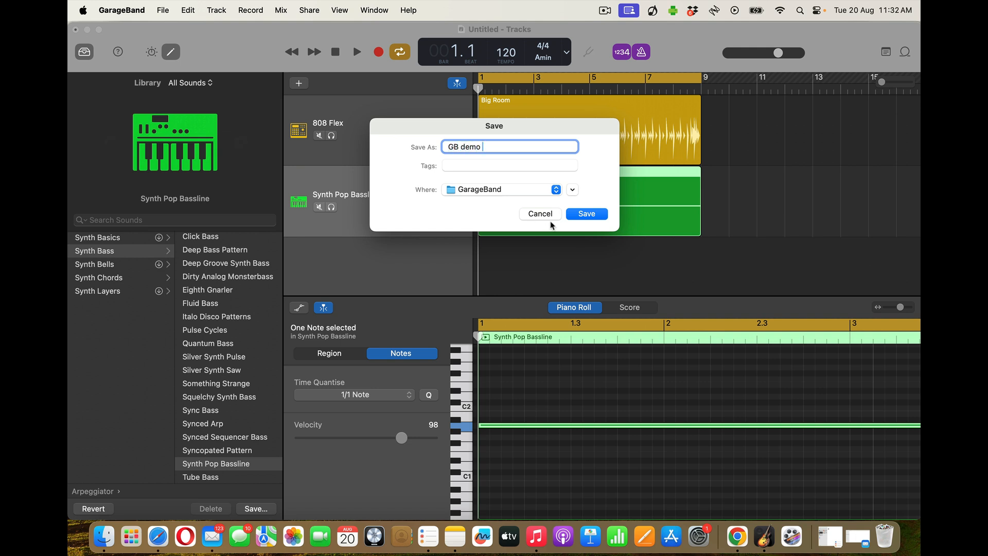
click(584, 214)
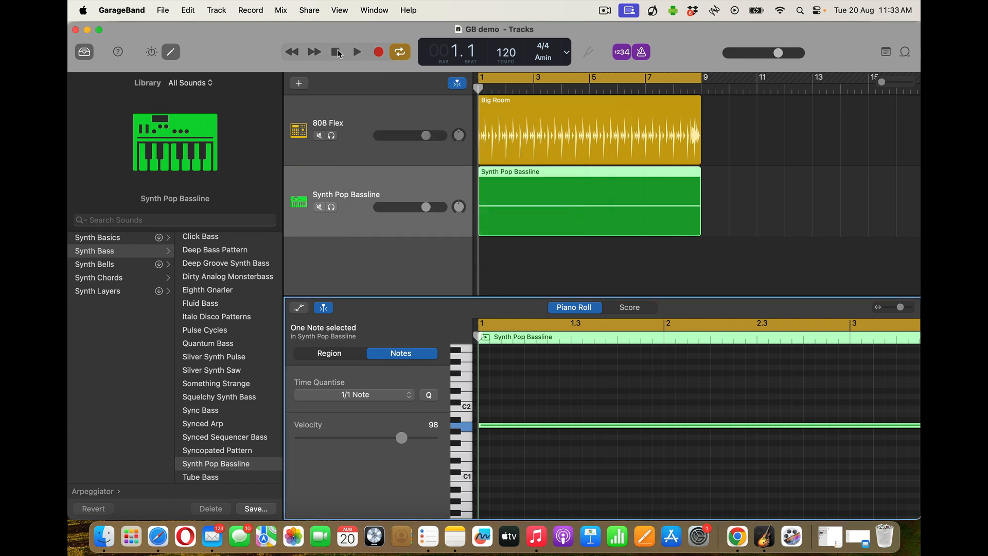
Play the project back once, then stop and return to the beginning
click(355, 52)
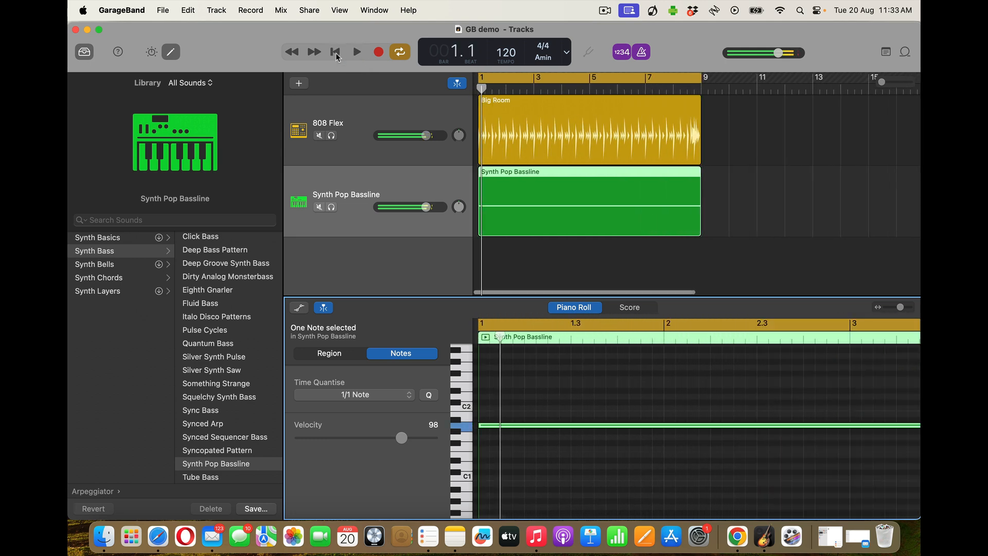
click(335, 52)
click(335, 52)
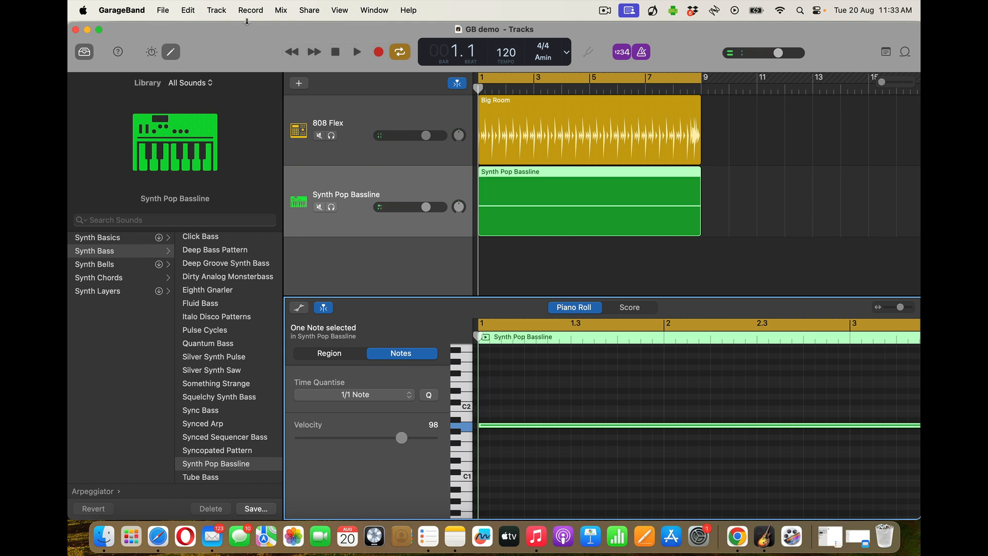
Save 'GB demo', then close the note editor, sound library and Smart Controls, leaving just the two tracks
click(162, 11)
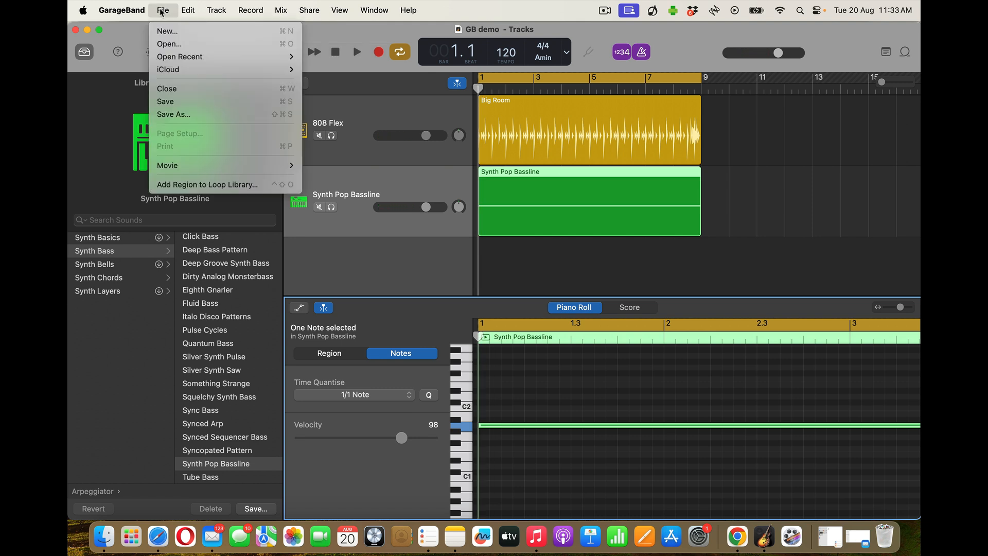
click(180, 102)
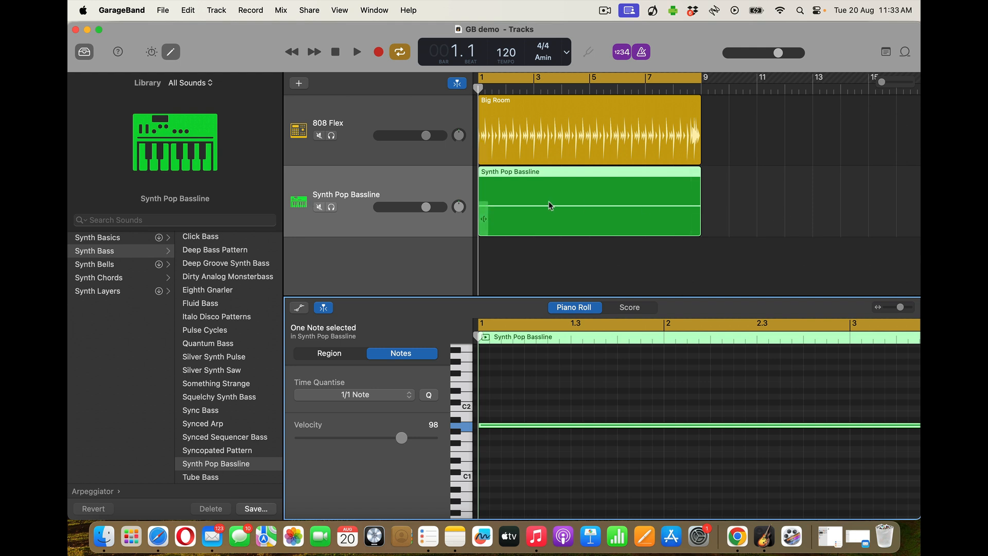
click(173, 52)
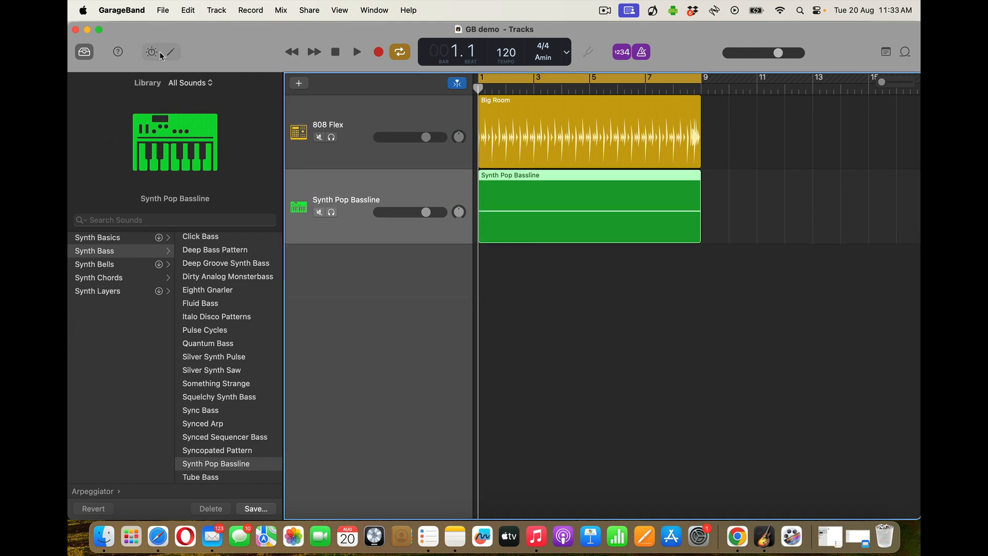
click(84, 52)
click(148, 52)
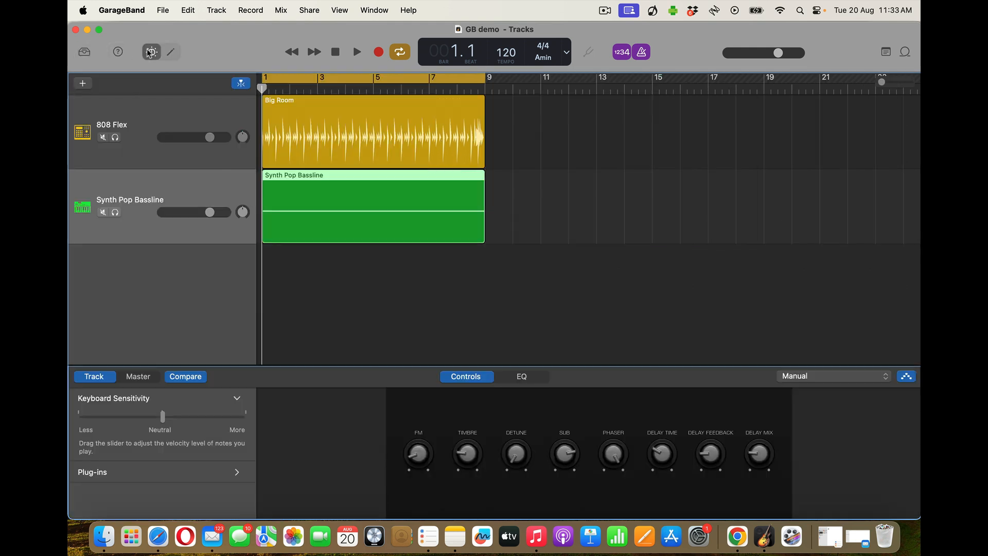
click(149, 53)
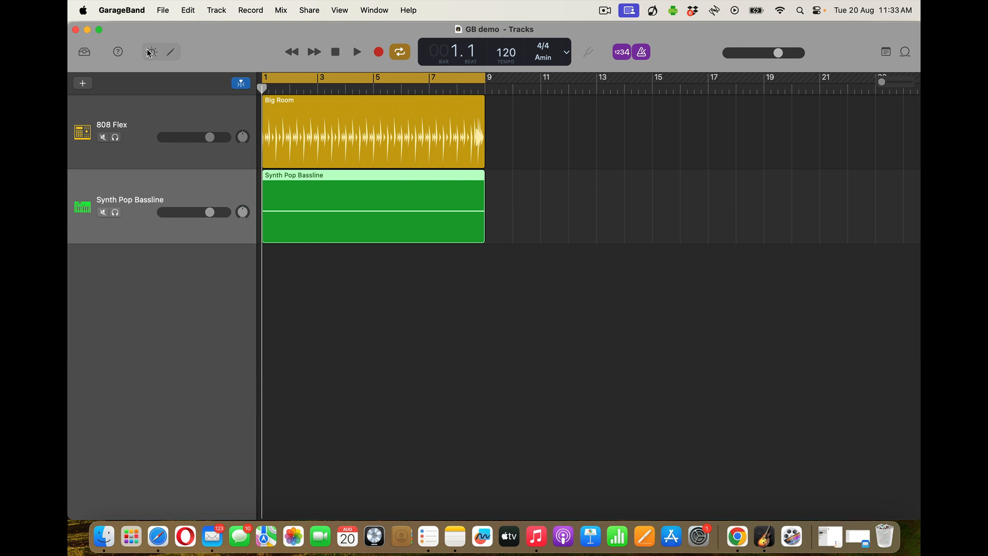